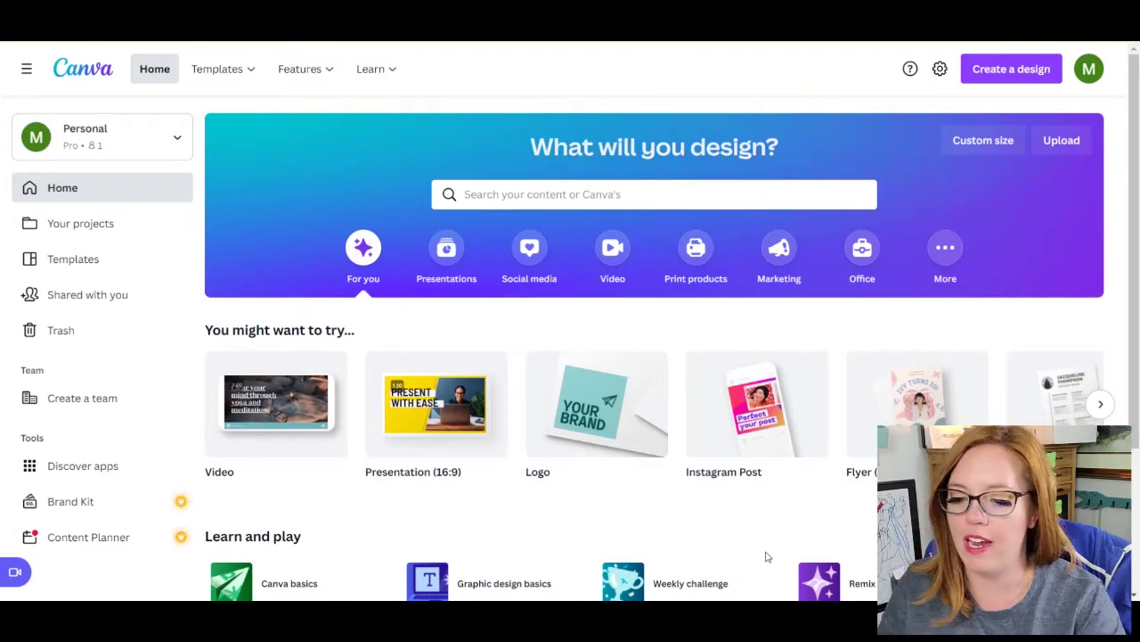
# Step: Bring up the home-page search suggestions such as Video, Presentation (16:9), Logo and Instagram Post
pyautogui.moveTo(552, 357)
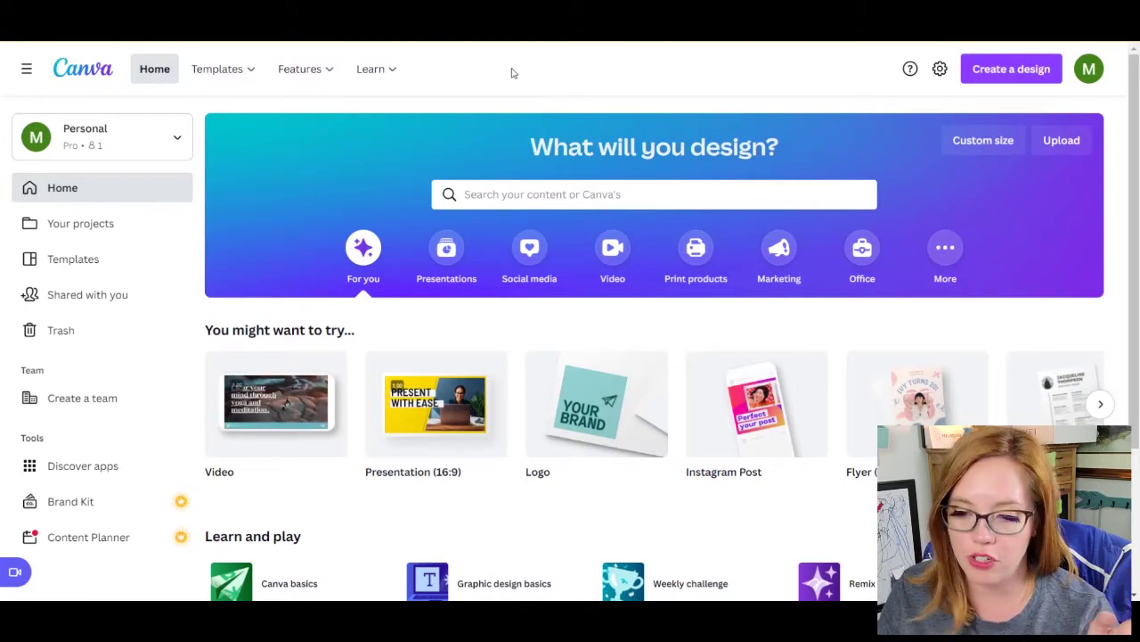
# Step: Search for 'mindmap' and open the Mind Map template results
pyautogui.click(512, 186)
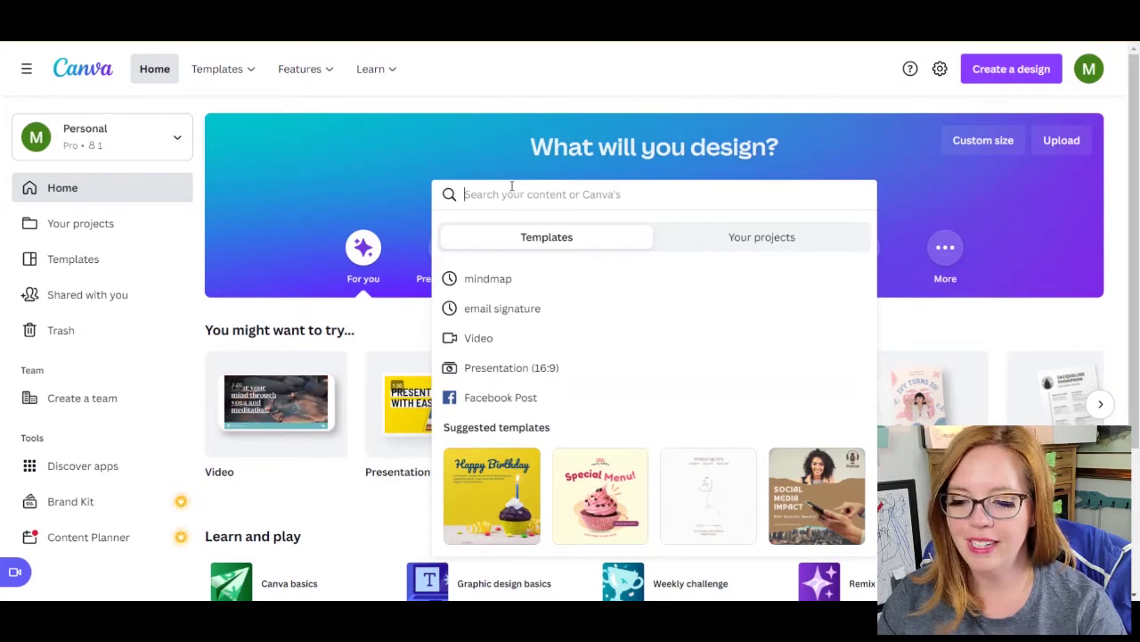
pyautogui.write('mind')
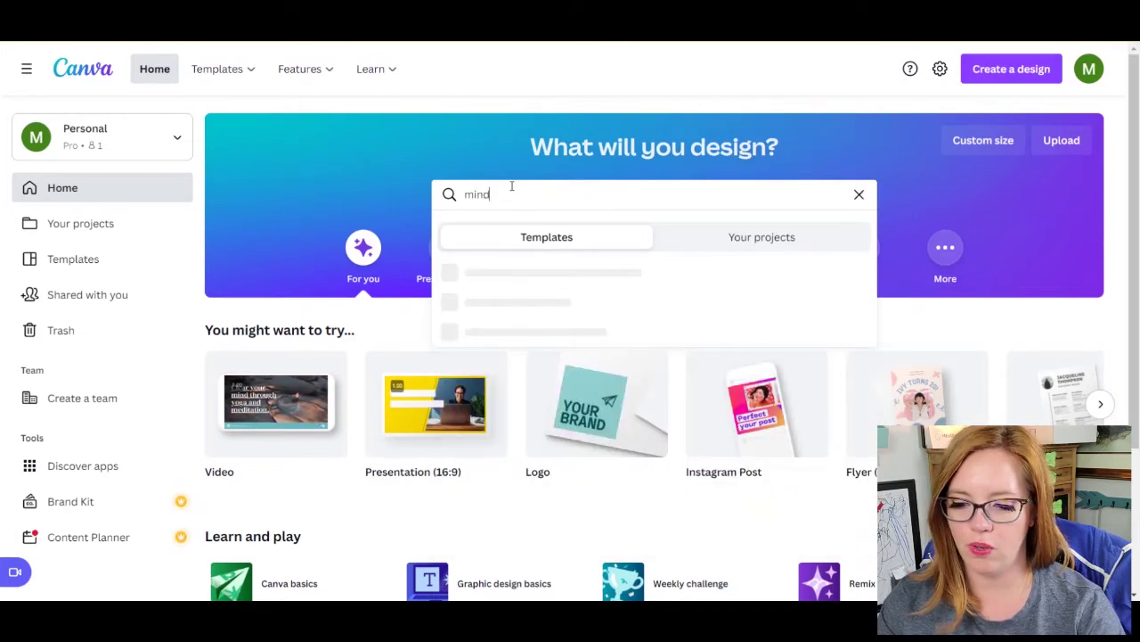
pyautogui.write('map')
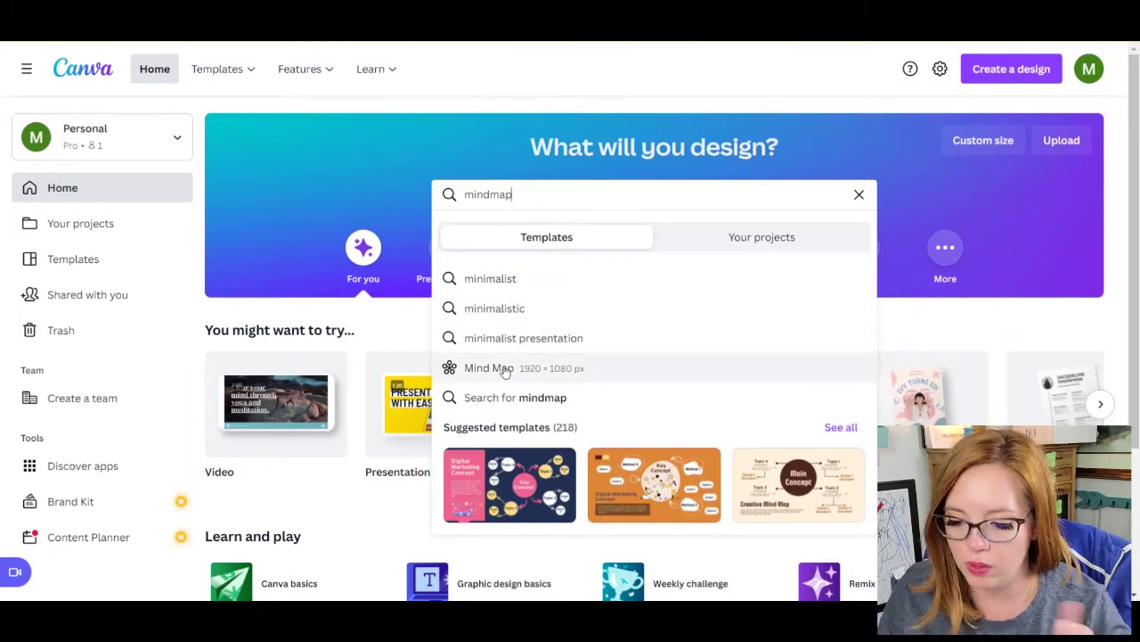
pyautogui.click(504, 370)
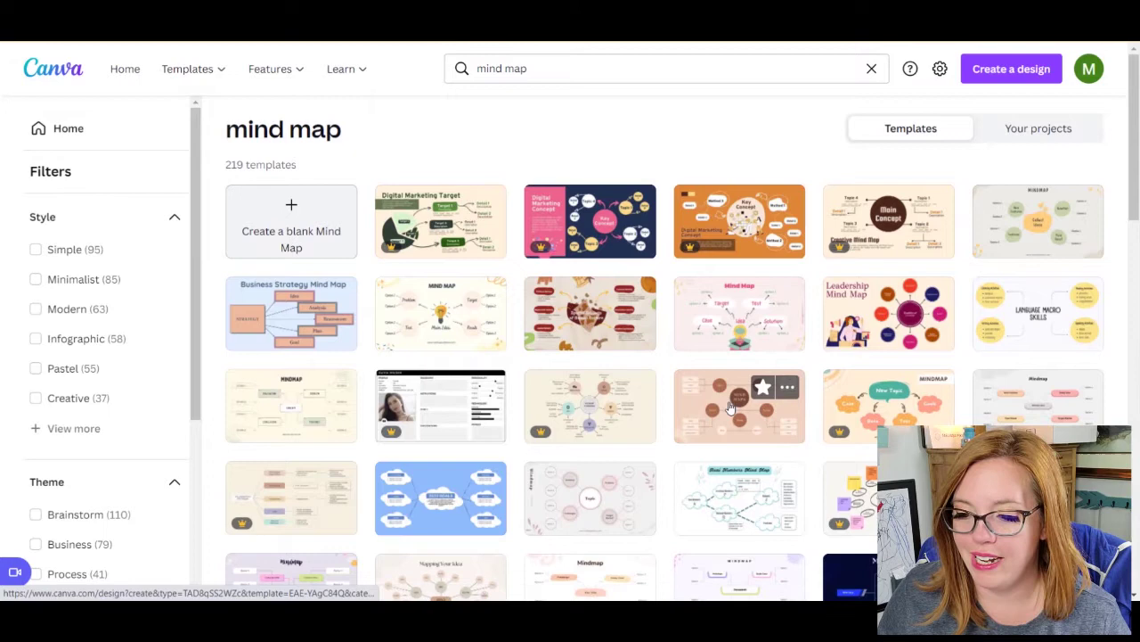
# Step: Open the Neutral Brown Simple Process Flow Mind Map template in the editor
pyautogui.click(728, 406)
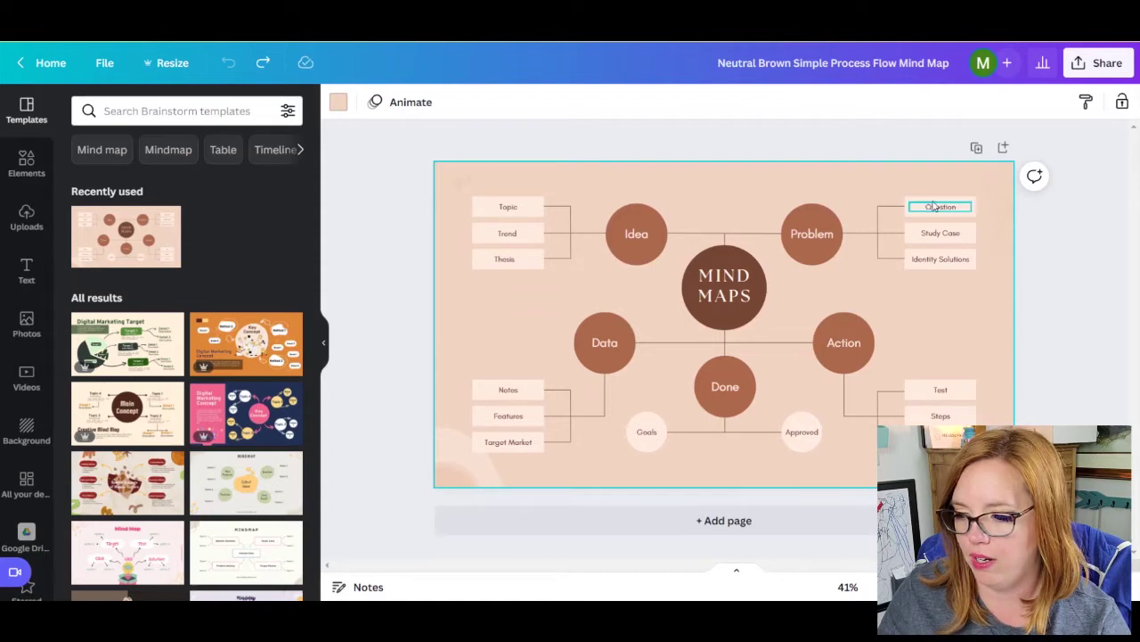
# Step: Duplicate the mind map page twice and retitle page 1's centre EVENTS
pyautogui.click(976, 149)
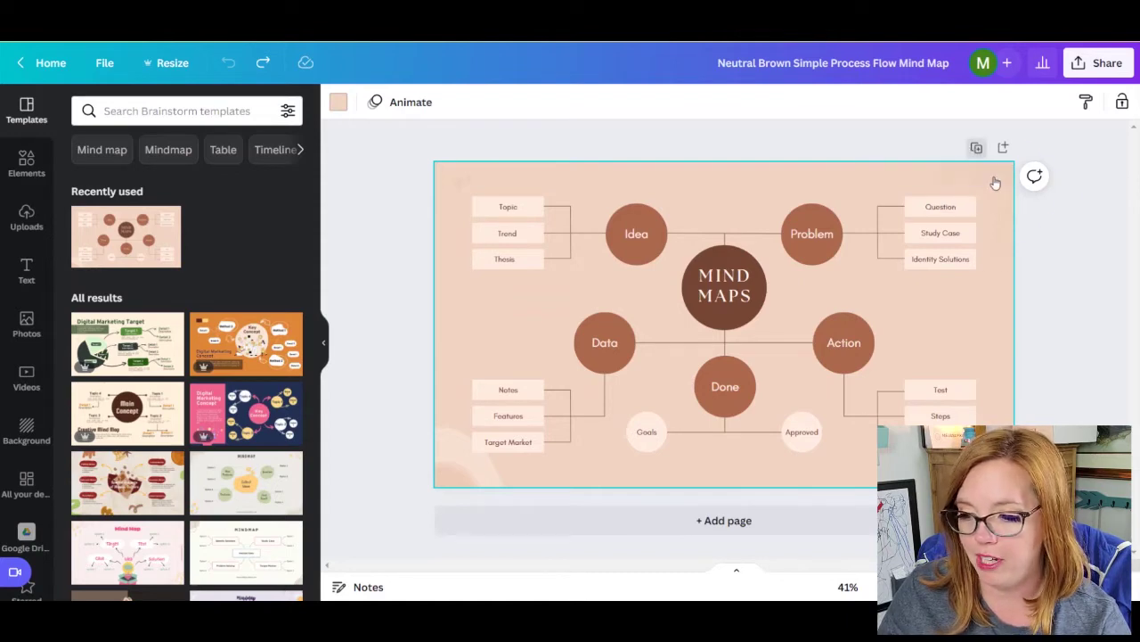
pyautogui.click(950, 148)
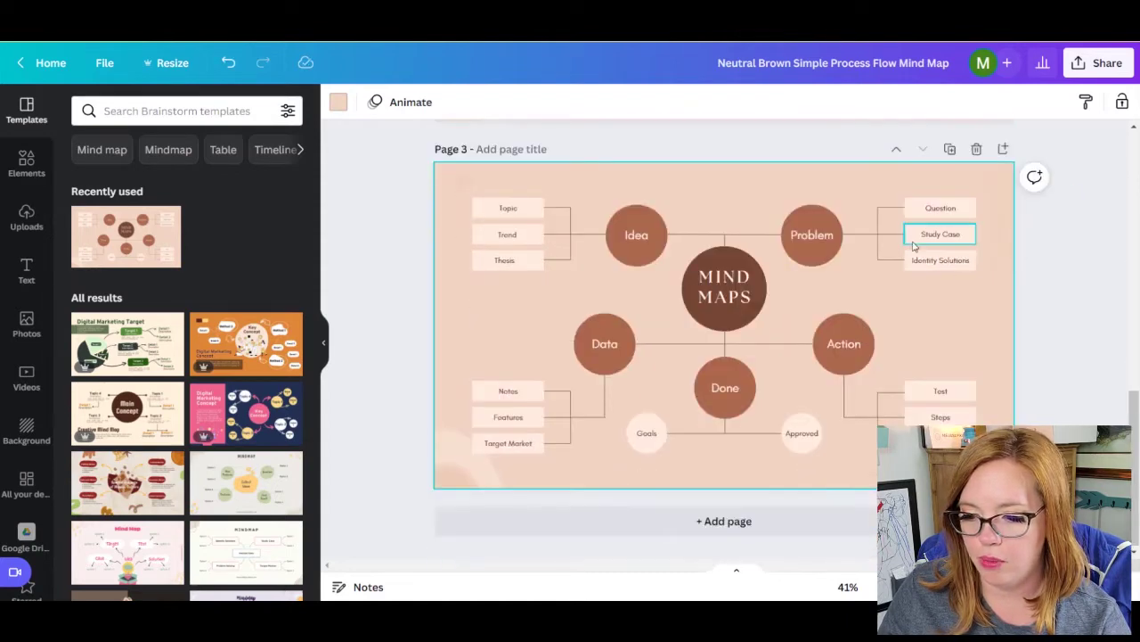
pyautogui.scroll(10, 927, 242)
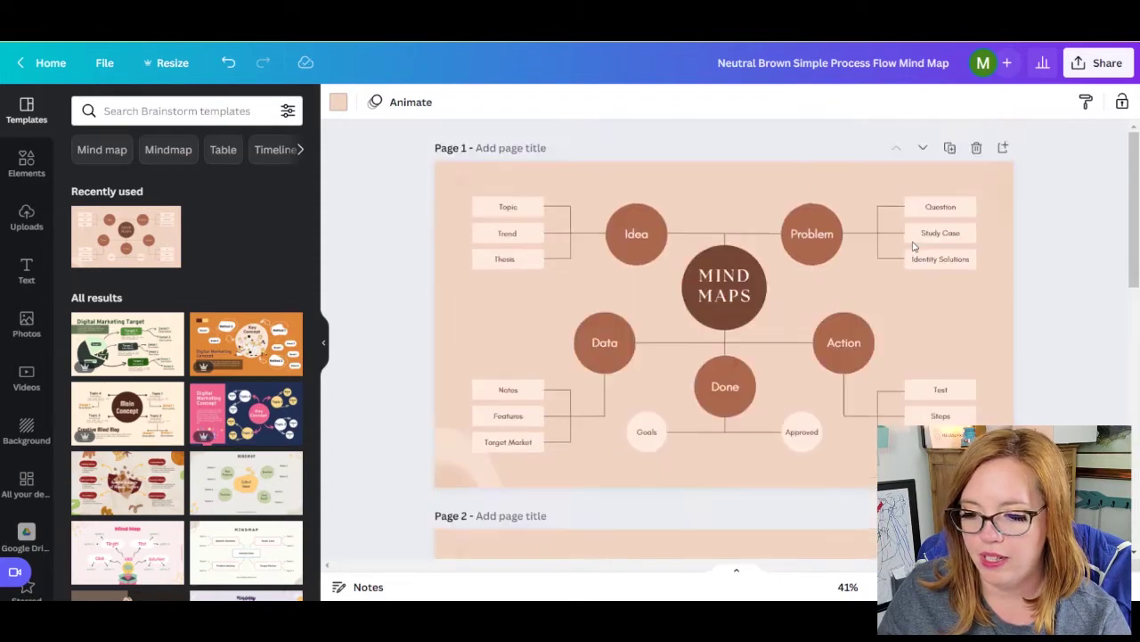
pyautogui.click(726, 298)
pyautogui.doubleClick(698, 276)
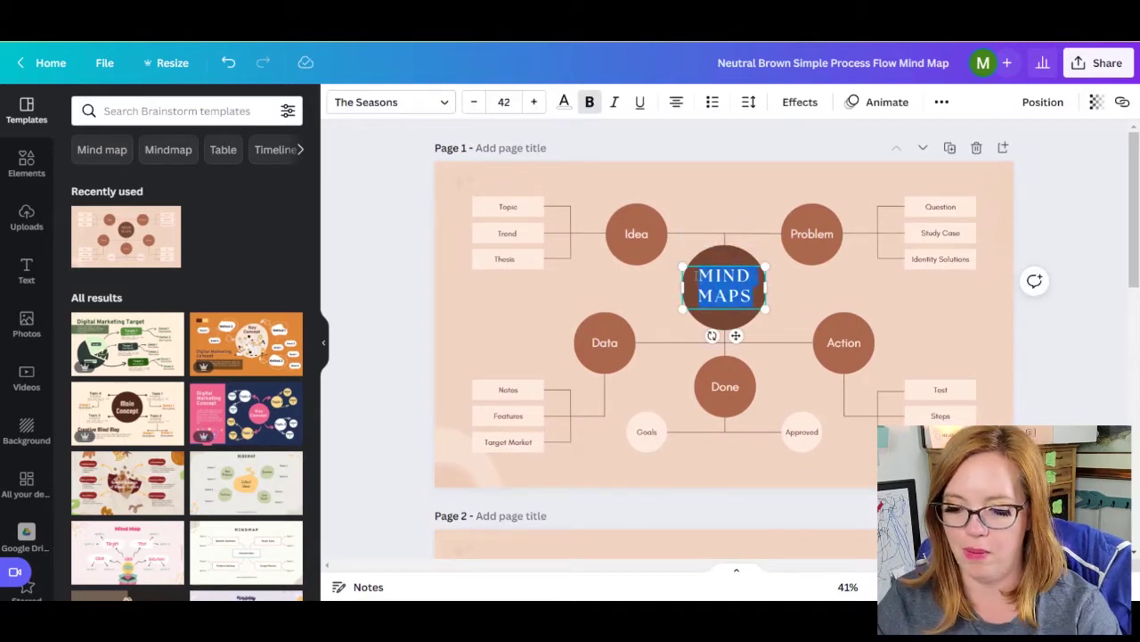
pyautogui.write('EVNT')
pyautogui.press('BackSpace')
pyautogui.press('BackSpace')
pyautogui.write('ENTS')
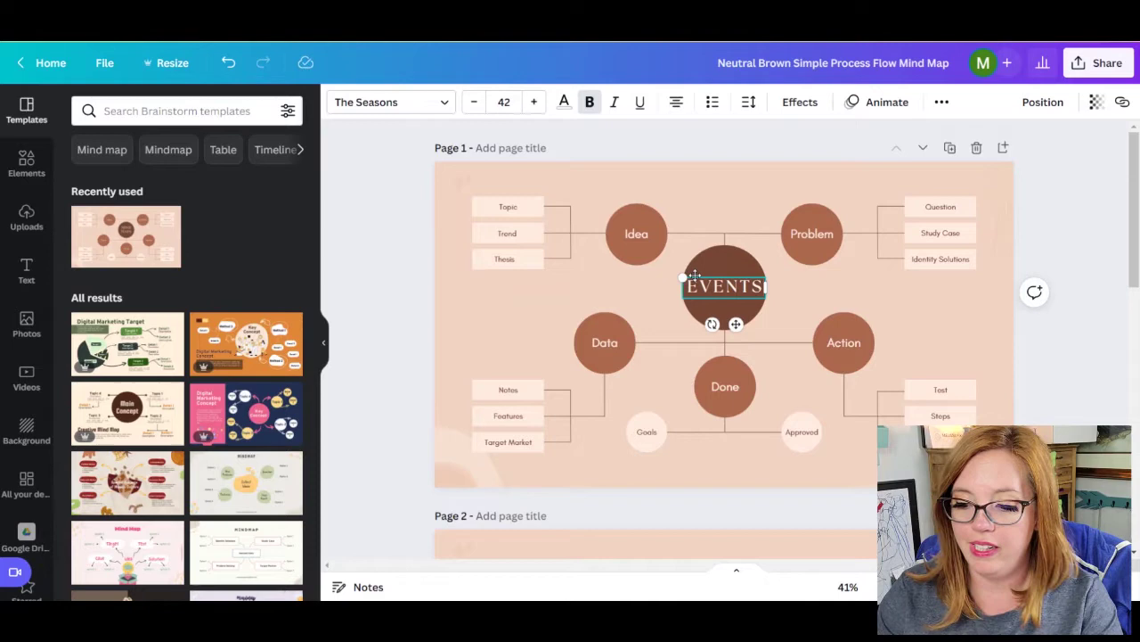
# Step: Replace page 2's MIND MAPS centre title with COLLECTION LAUNCH
pyautogui.scroll(-5, 806, 309)
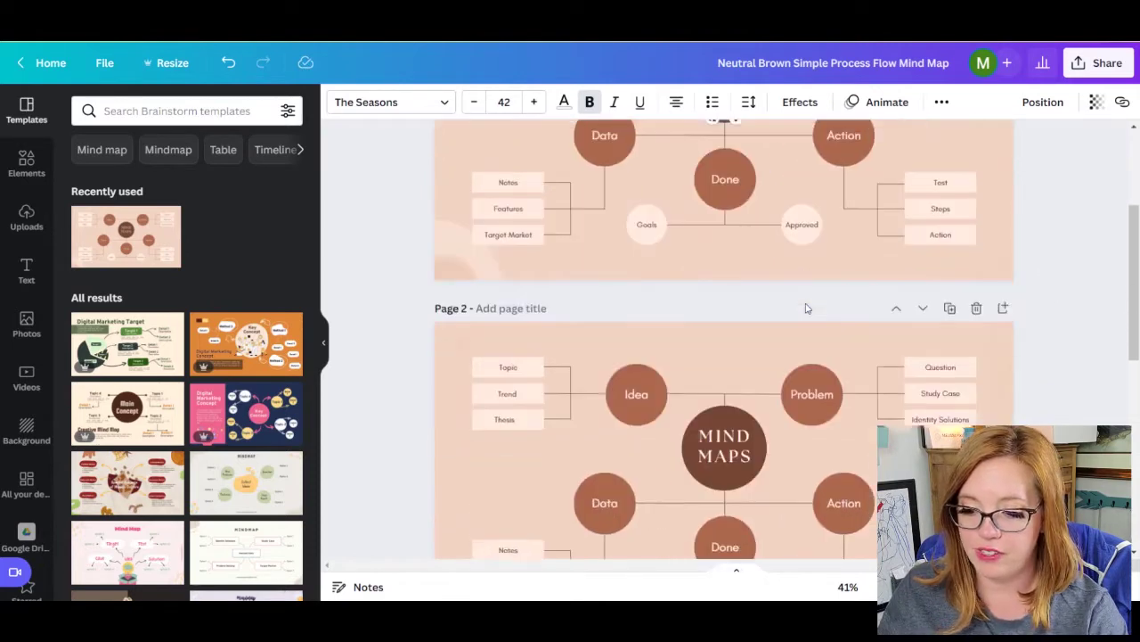
pyautogui.click(735, 294)
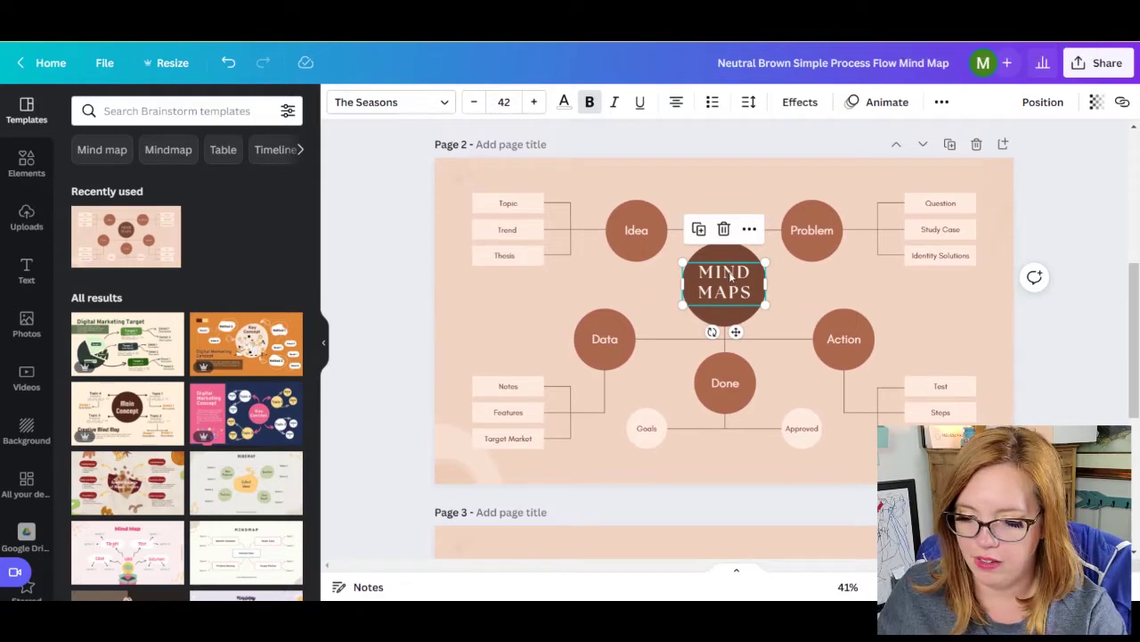
pyautogui.doubleClick(731, 277)
pyautogui.hotkey('ctrl', 'a')
pyautogui.write('COLLECTION LAUNCH')
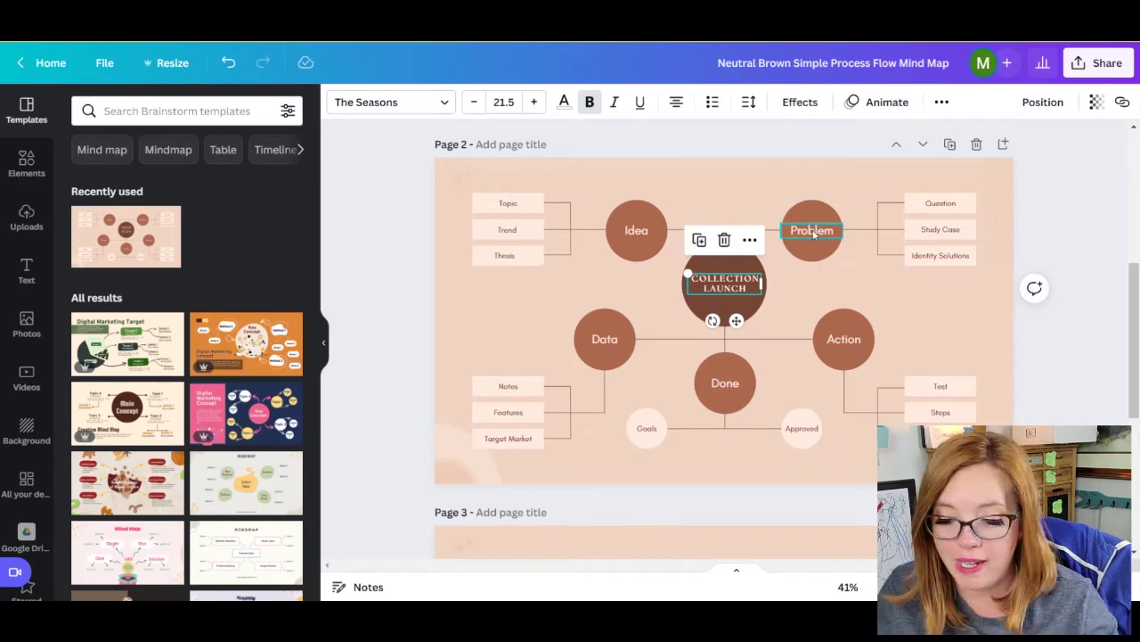
# Step: Group page 2's centre circle with its COLLECTION LAUNCH text
pyautogui.click(794, 289)
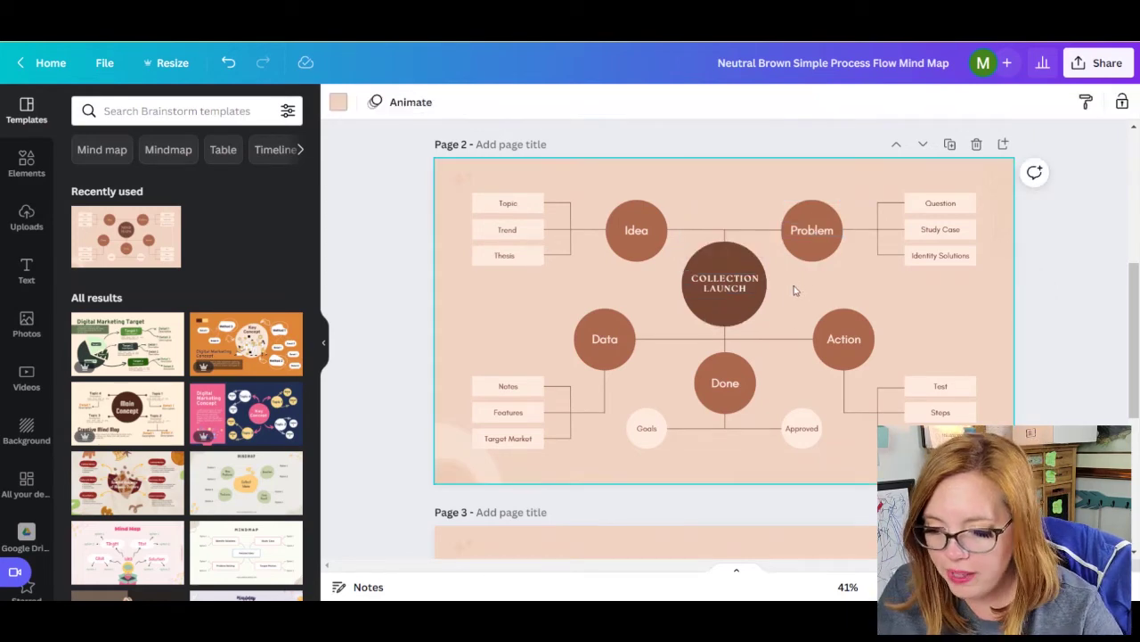
pyautogui.click(745, 291)
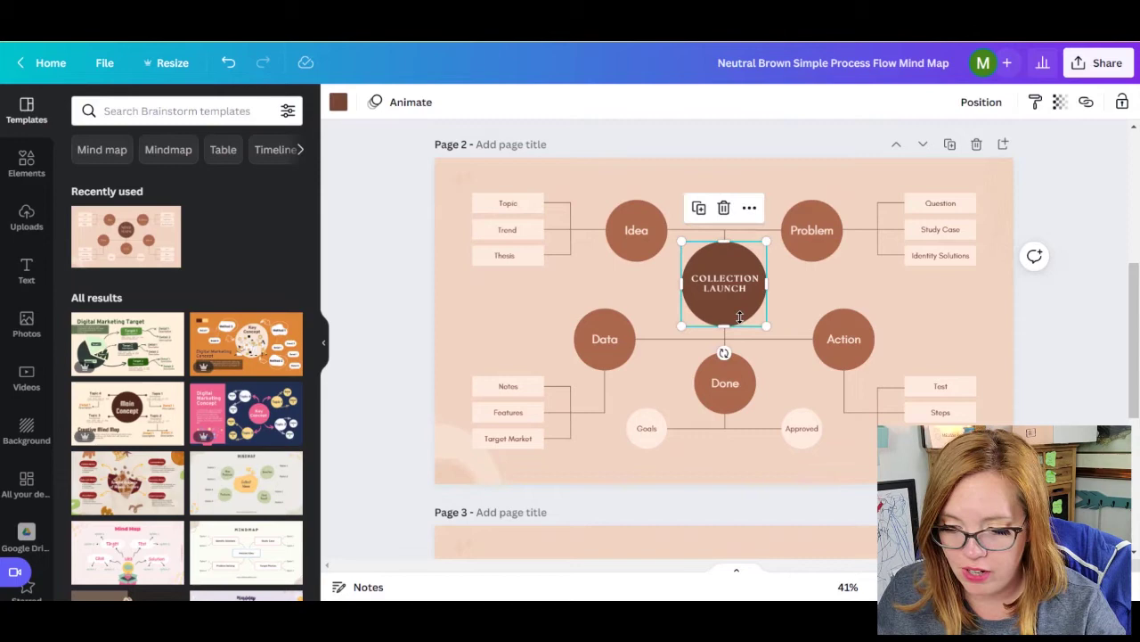
pyautogui.click(734, 287)
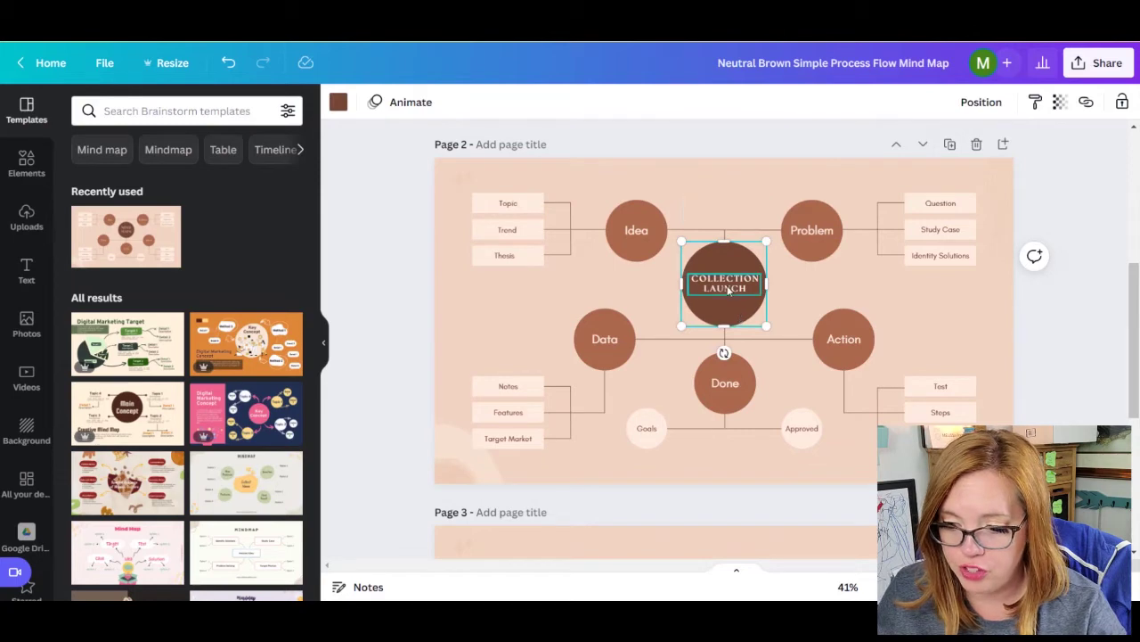
pyautogui.click(784, 278)
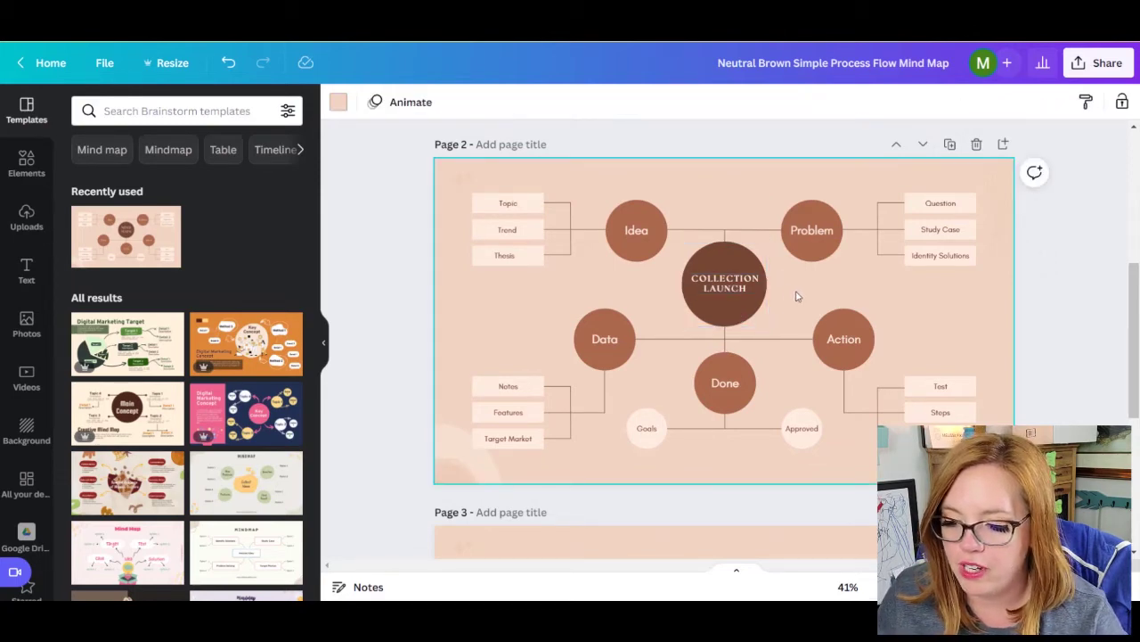
pyautogui.moveTo(781, 294); pyautogui.dragTo(670, 292)
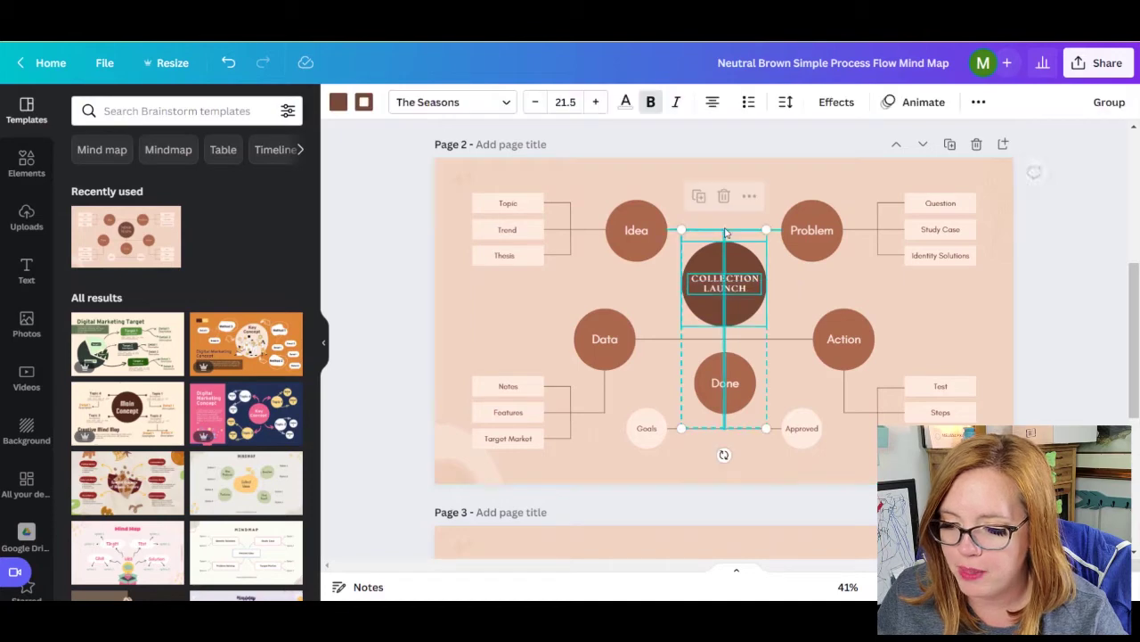
pyautogui.click(807, 297)
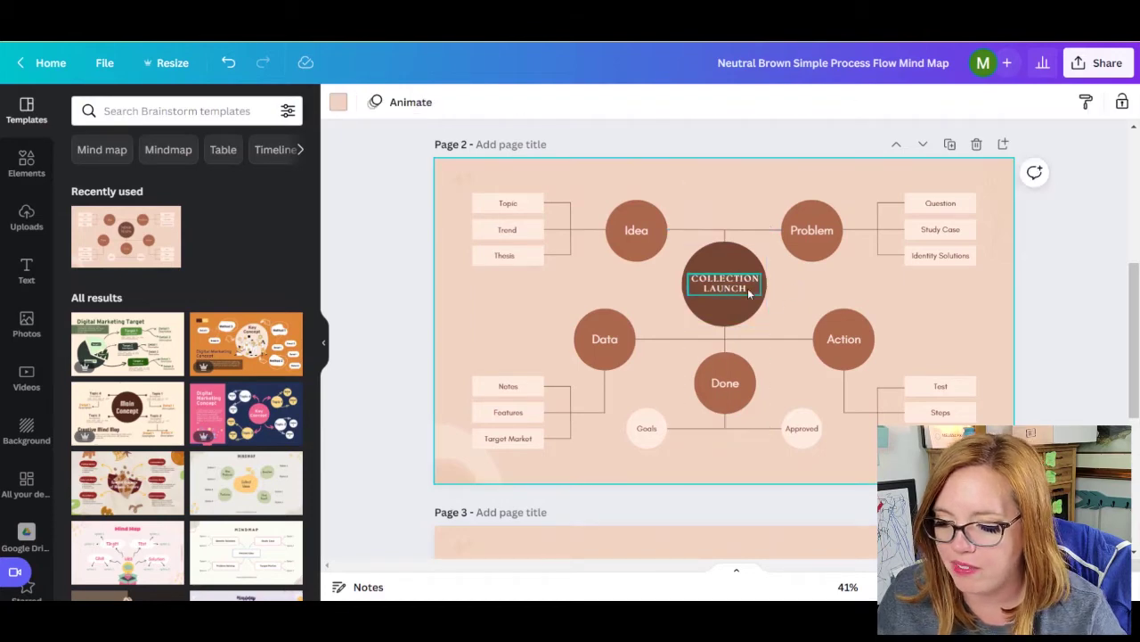
pyautogui.click(732, 272)
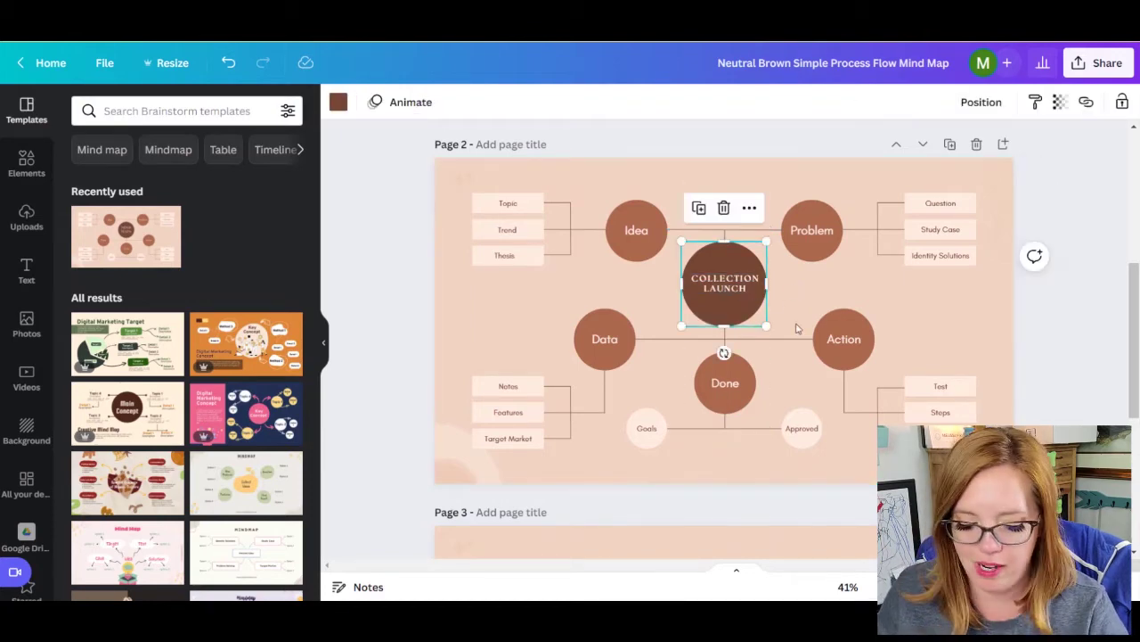
pyautogui.keyDown('shift'); pyautogui.click(741, 301); pyautogui.keyUp('shift')
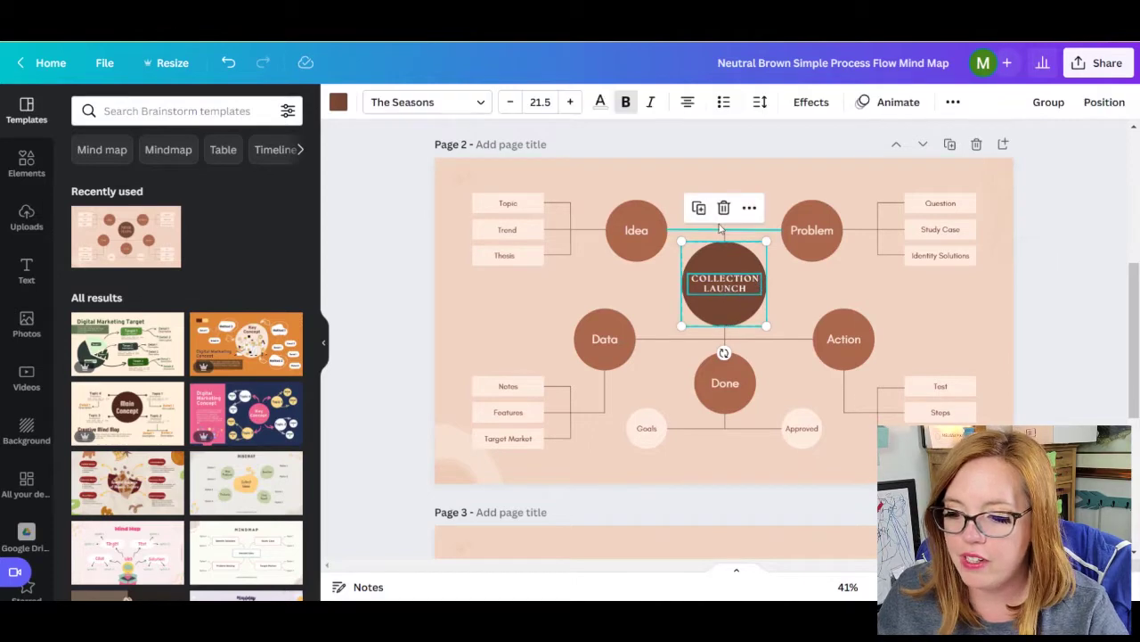
pyautogui.click(1048, 101)
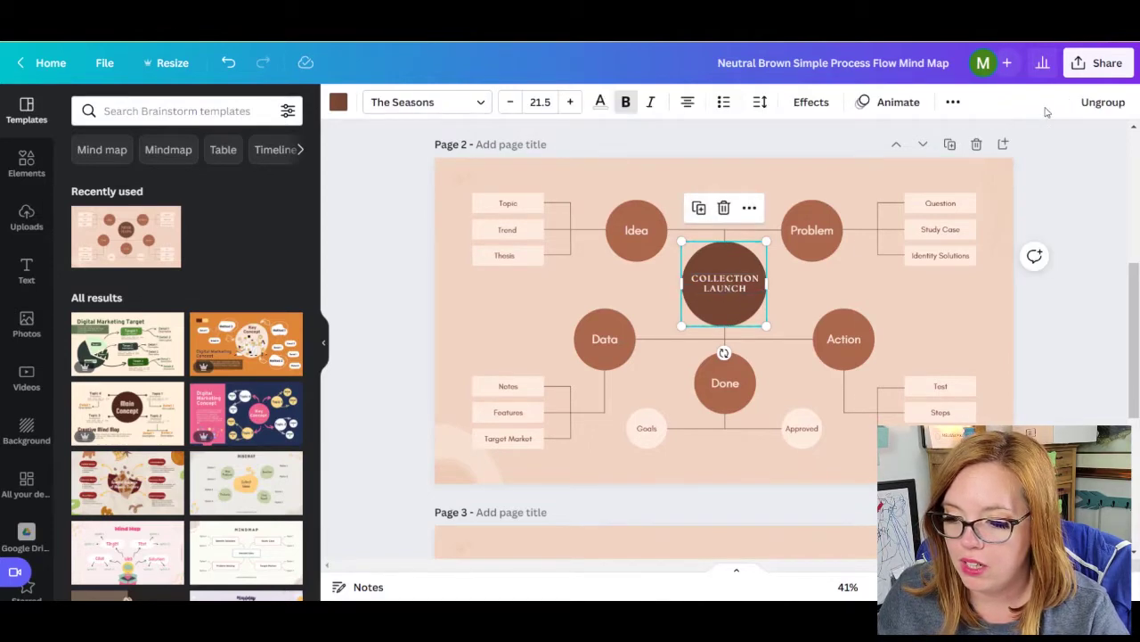
# Step: Test the group by typing filler text into the title, then delete it back
pyautogui.click(724, 294)
pyautogui.write('sales week')
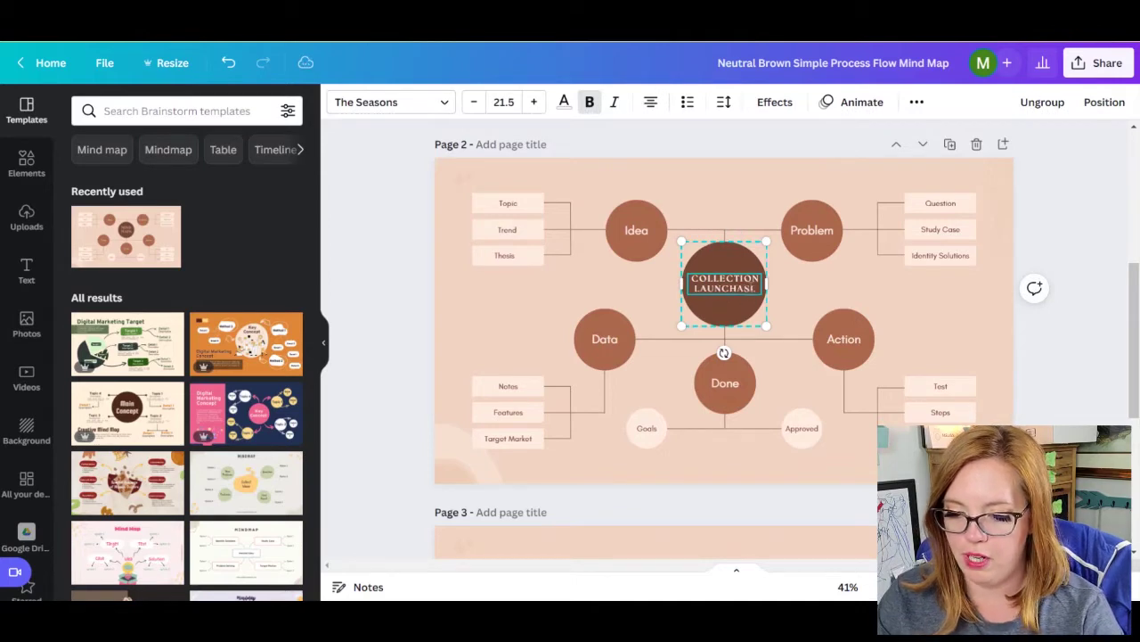
pyautogui.write('eofijaofija woepij faoiejfaoirj aoijef alnfl')
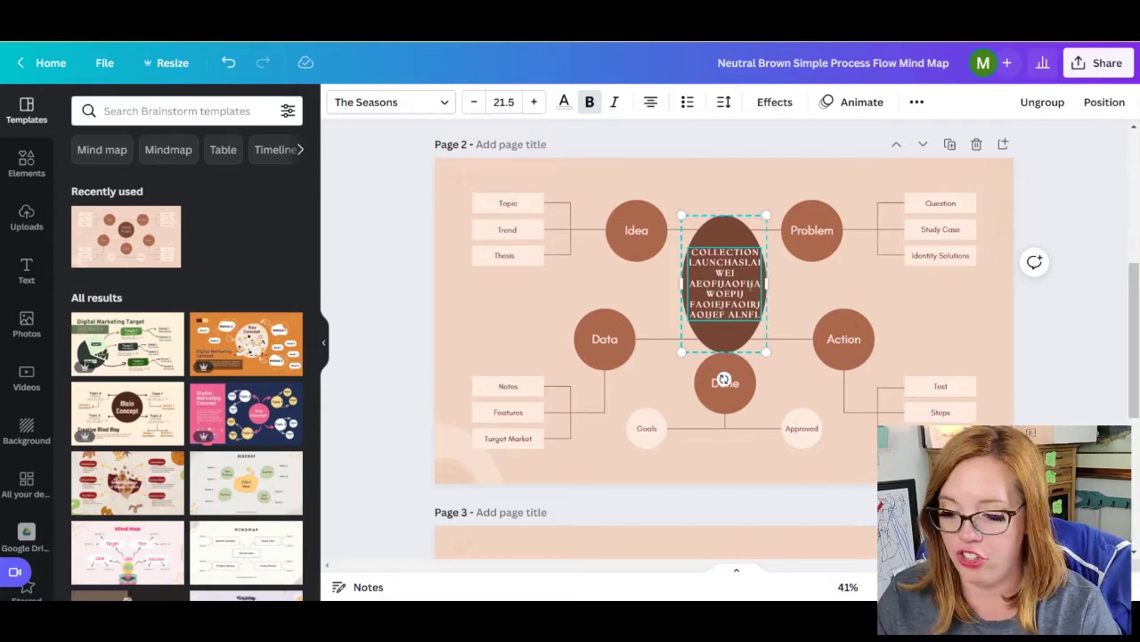
pyautogui.press('BackSpace')
pyautogui.press('BackSpace')
pyautogui.press('BackSpace')
pyautogui.press('BackSpace')
pyautogui.press('BackSpace')
pyautogui.press('BackSpace')
pyautogui.press('BackSpace')
pyautogui.press('BackSpace')
pyautogui.press('BackSpace')
pyautogui.press('BackSpace')
pyautogui.press('BackSpace')
pyautogui.press('BackSpace')
pyautogui.press('BackSpace')
pyautogui.press('BackSpace')
pyautogui.press('BackSpace')
pyautogui.press('BackSpace')
pyautogui.press('BackSpace')
pyautogui.press('BackSpace')
pyautogui.press('BackSpace')
pyautogui.press('BackSpace')
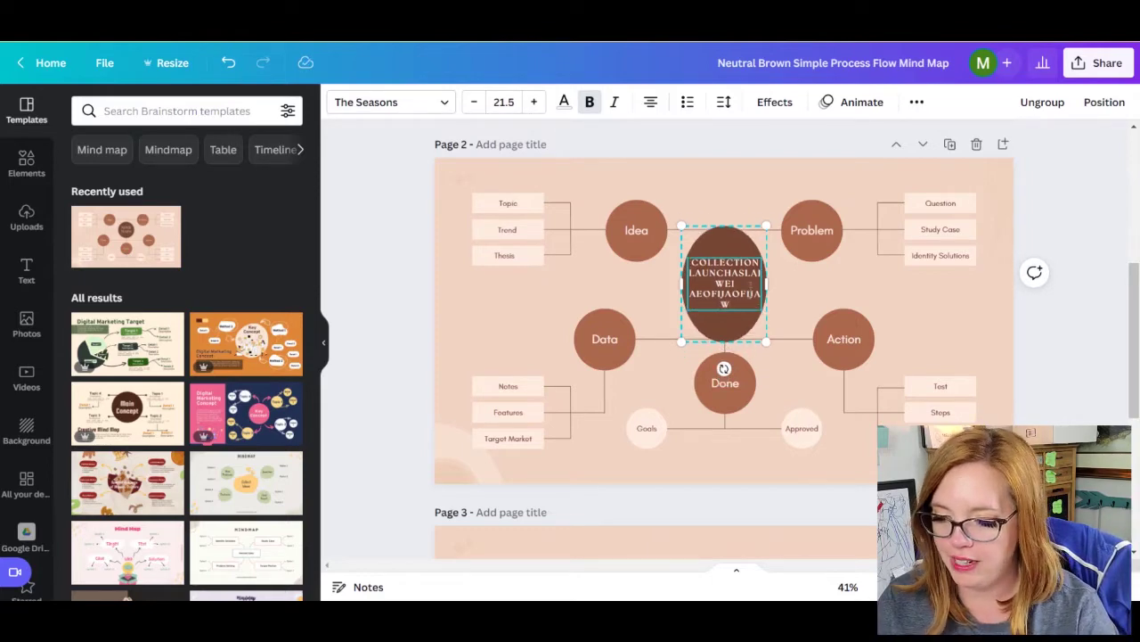
pyautogui.press('BackSpace')
pyautogui.press('BackSpace')
pyautogui.press('BackSpace')
pyautogui.press('BackSpace')
pyautogui.press('BackSpace')
pyautogui.press('BackSpace')
pyautogui.press('BackSpace')
pyautogui.press('BackSpace')
pyautogui.press('BackSpace')
pyautogui.press('BackSpace')
pyautogui.press('BackSpace')
pyautogui.press('BackSpace')
pyautogui.press('BackSpace')
pyautogui.press('BackSpace')
pyautogui.press('BackSpace')
pyautogui.press('BackSpace')
pyautogui.press('BackSpace')
pyautogui.press('BackSpace')
pyautogui.press('BackSpace')
pyautogui.press('BackSpace')
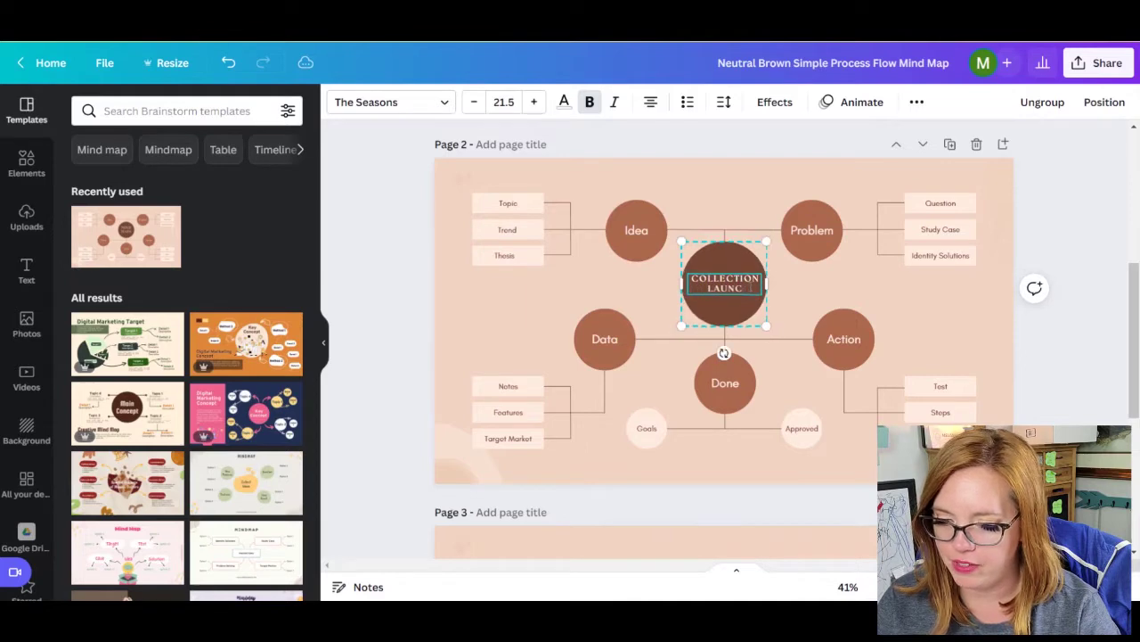
pyautogui.write('H')
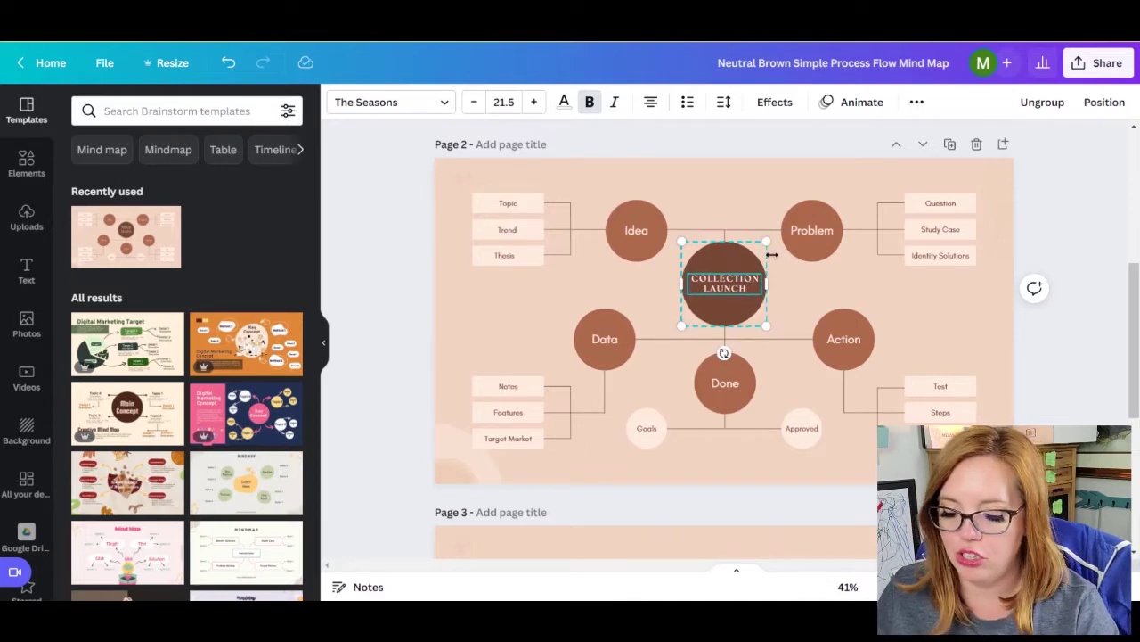
pyautogui.scroll(3, 771, 303)
pyautogui.scroll(-5, 772, 303)
pyautogui.scroll(2, 772, 303)
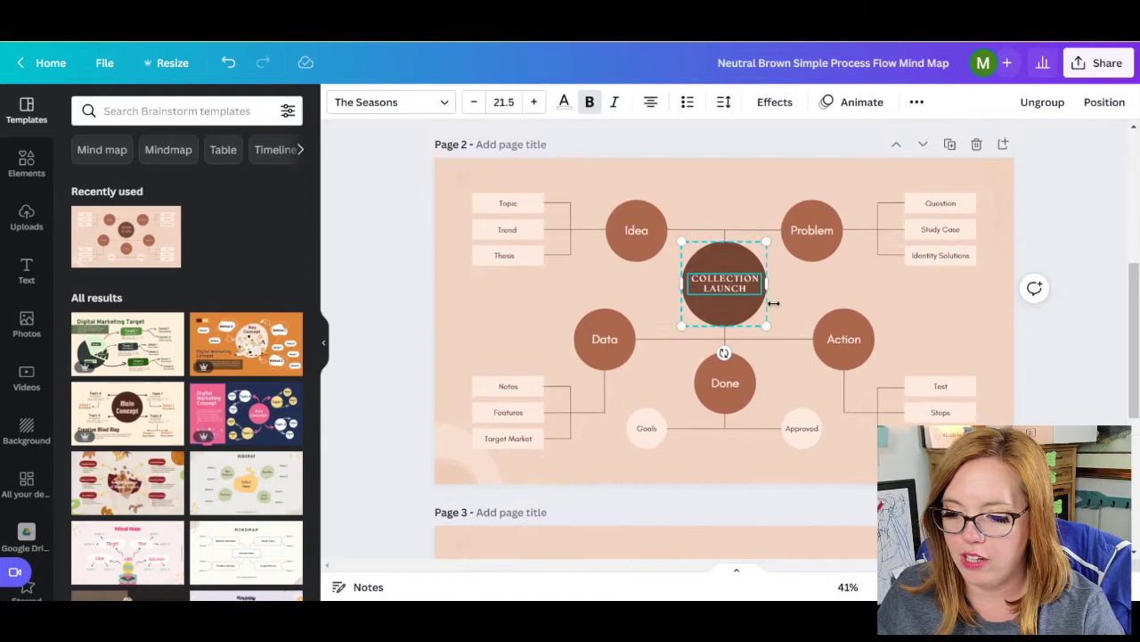
pyautogui.scroll(-4, 772, 303)
# Step: Retitle page 3's centre bubble CONTENT STRATEGY
pyautogui.click(739, 344)
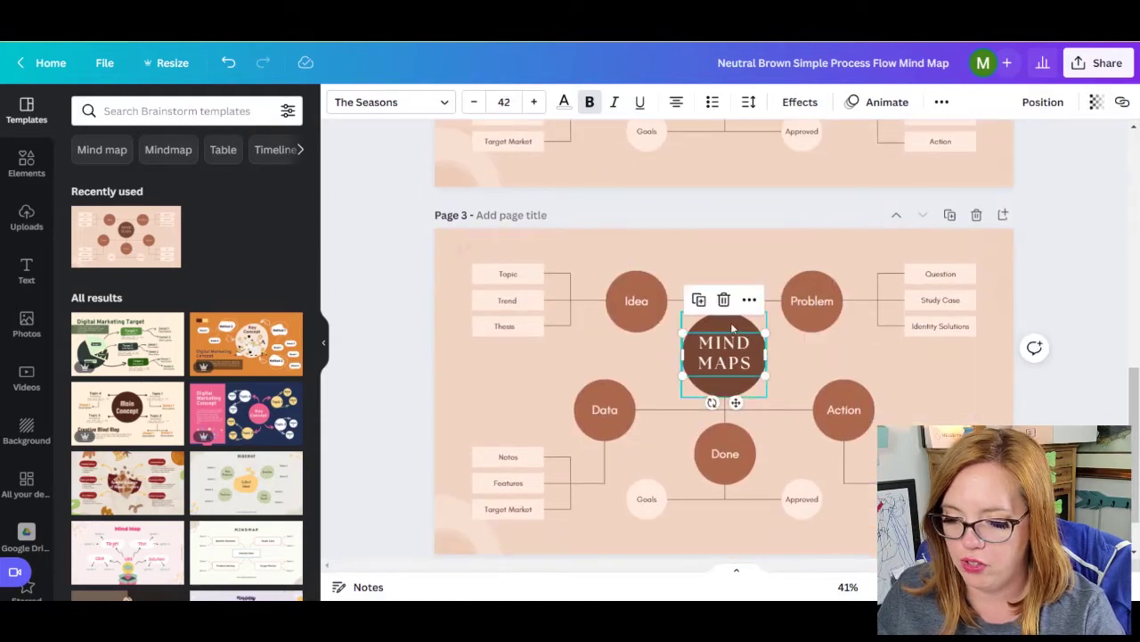
pyautogui.click(744, 343)
pyautogui.doubleClick(724, 355)
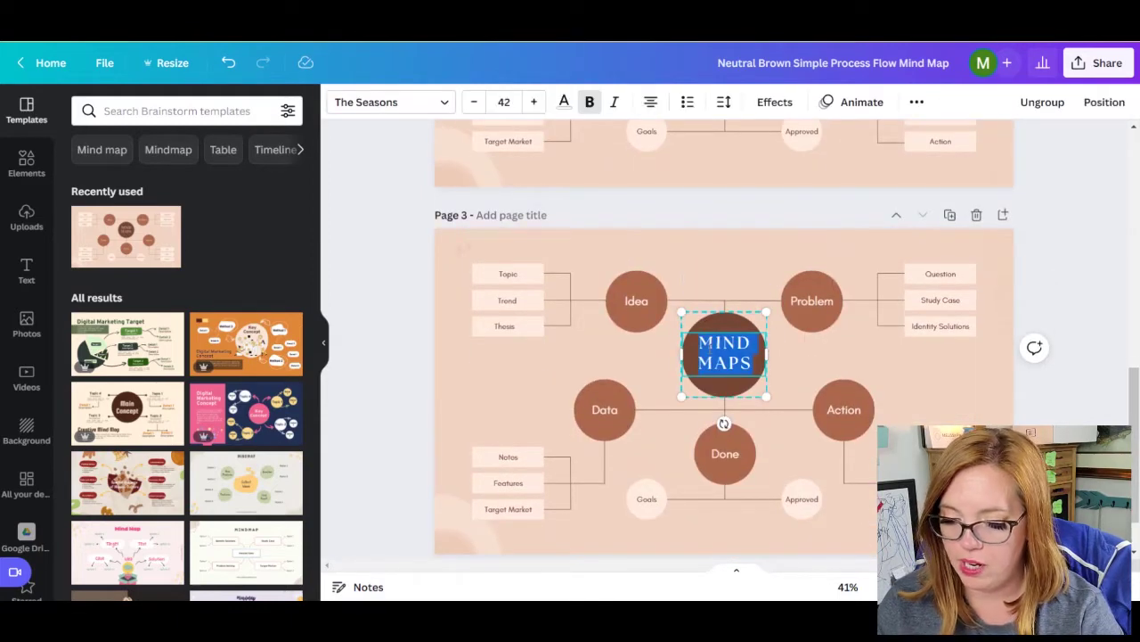
pyautogui.write('CONTENT STRATEGY')
pyautogui.click(810, 357)
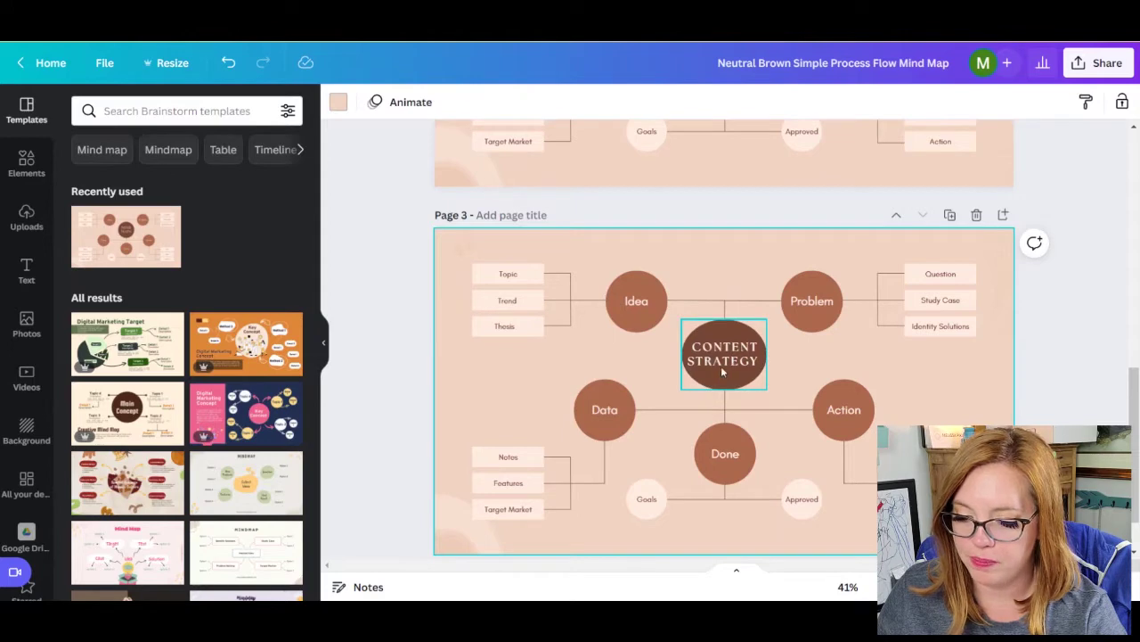
# Step: Scroll back up to page 1's EVENTS mind map
pyautogui.scroll(-1, 733, 365)
pyautogui.scroll(3, 733, 365)
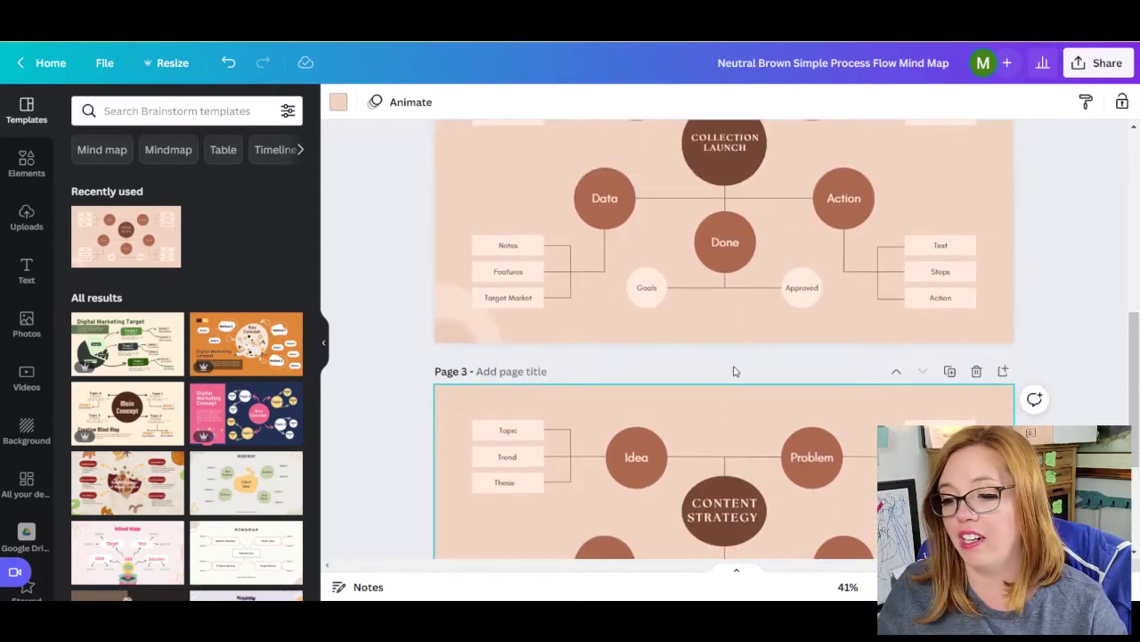
pyautogui.scroll(2, 735, 371)
pyautogui.scroll(2, 735, 370)
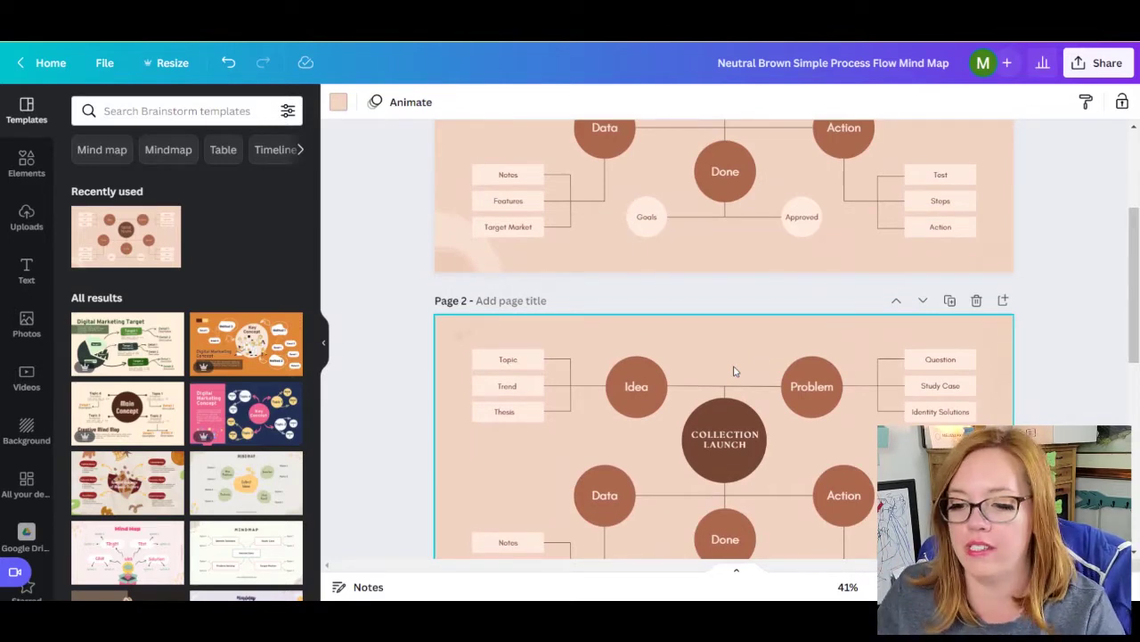
pyautogui.scroll(2, 736, 370)
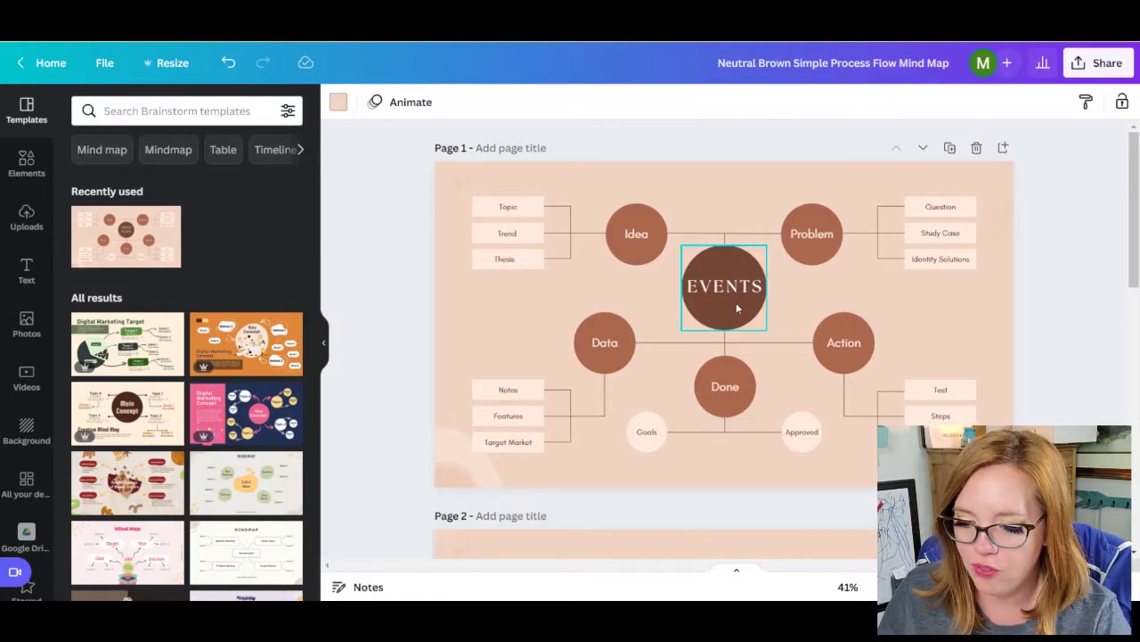
# Step: Rename the Idea bubble to Show Schedule, re-centre it, and Data to Products
pyautogui.click(634, 235)
pyautogui.click(635, 234)
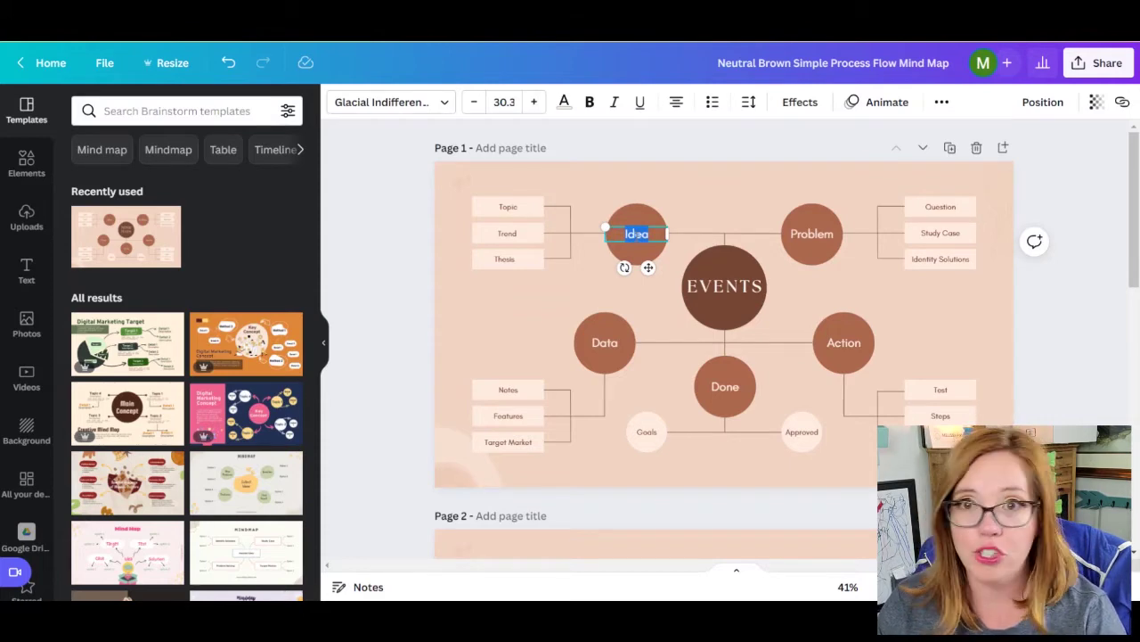
pyautogui.write('Show Schedule')
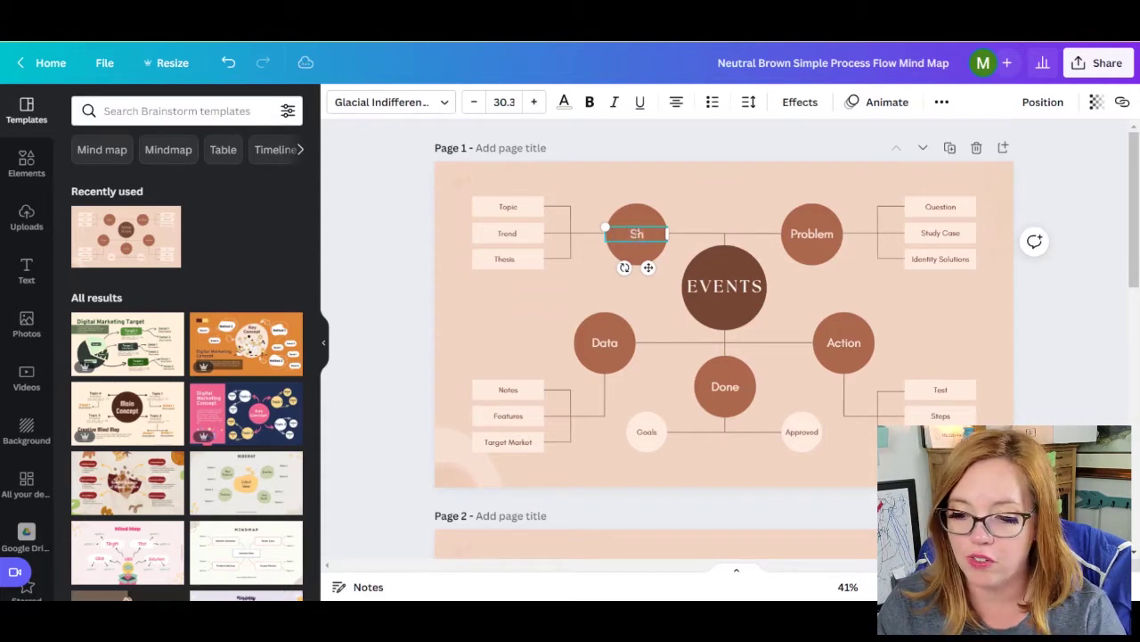
pyautogui.click(633, 238)
pyautogui.moveTo(632, 234); pyautogui.dragTo(628, 224)
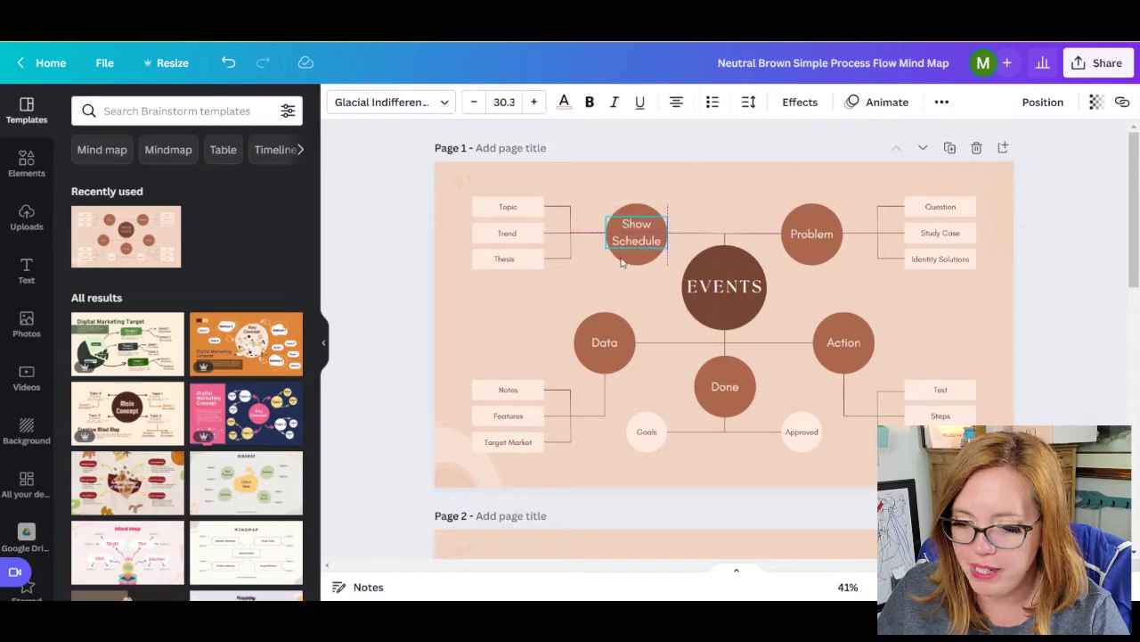
pyautogui.doubleClick(605, 342)
pyautogui.write('Products')
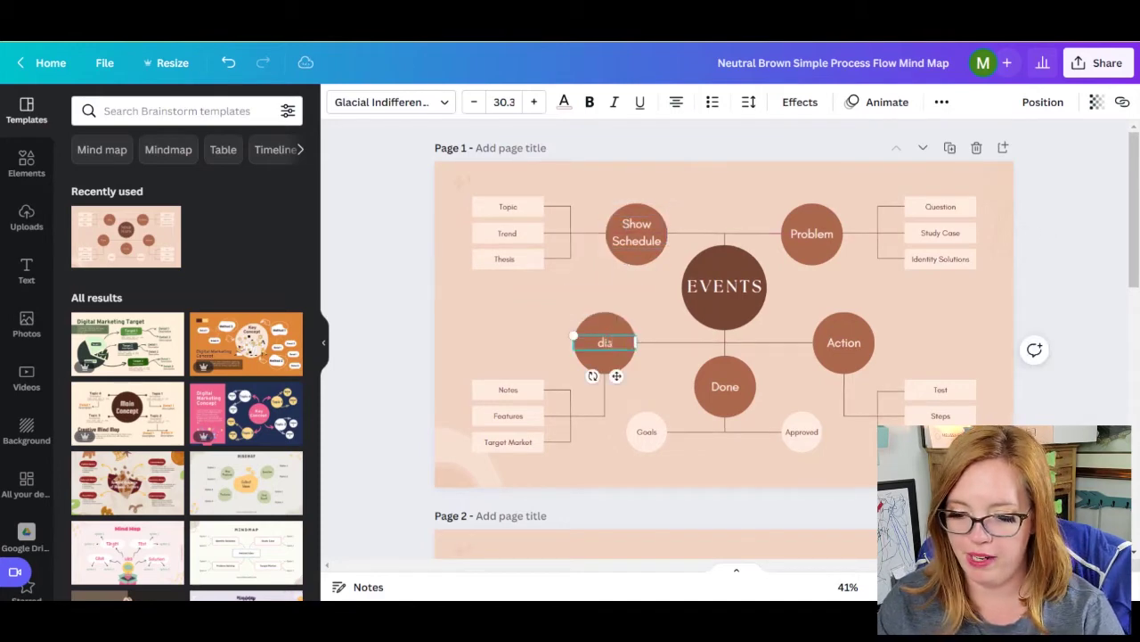
# Step: Rename the Done bubble to Marketing and Problem to Packing/Logistics
pyautogui.click(725, 387)
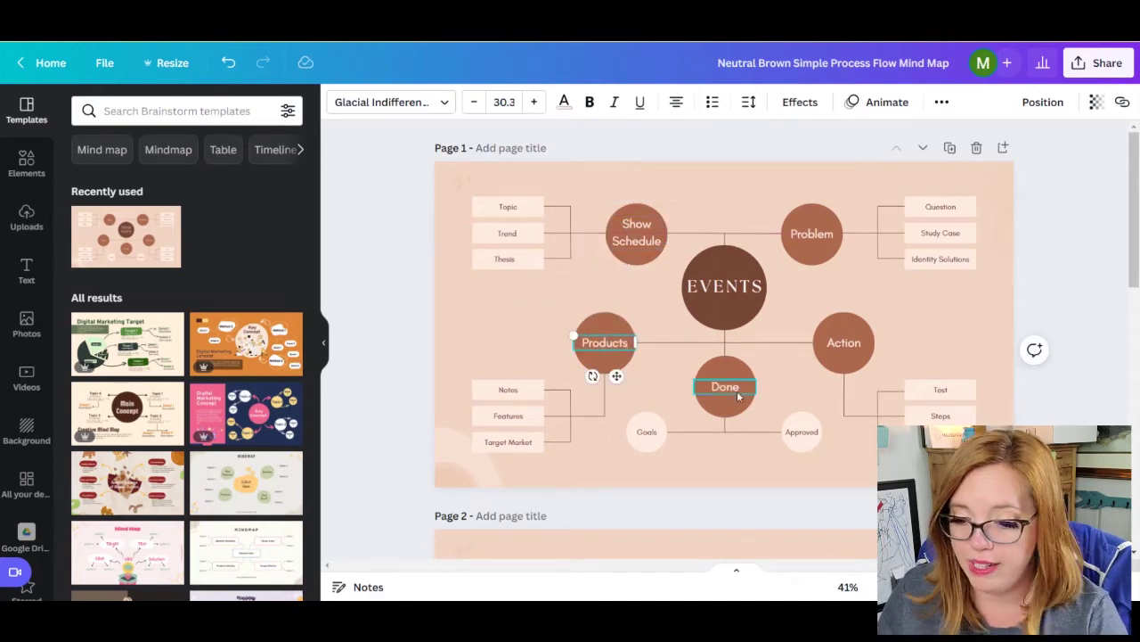
pyautogui.doubleClick(736, 388)
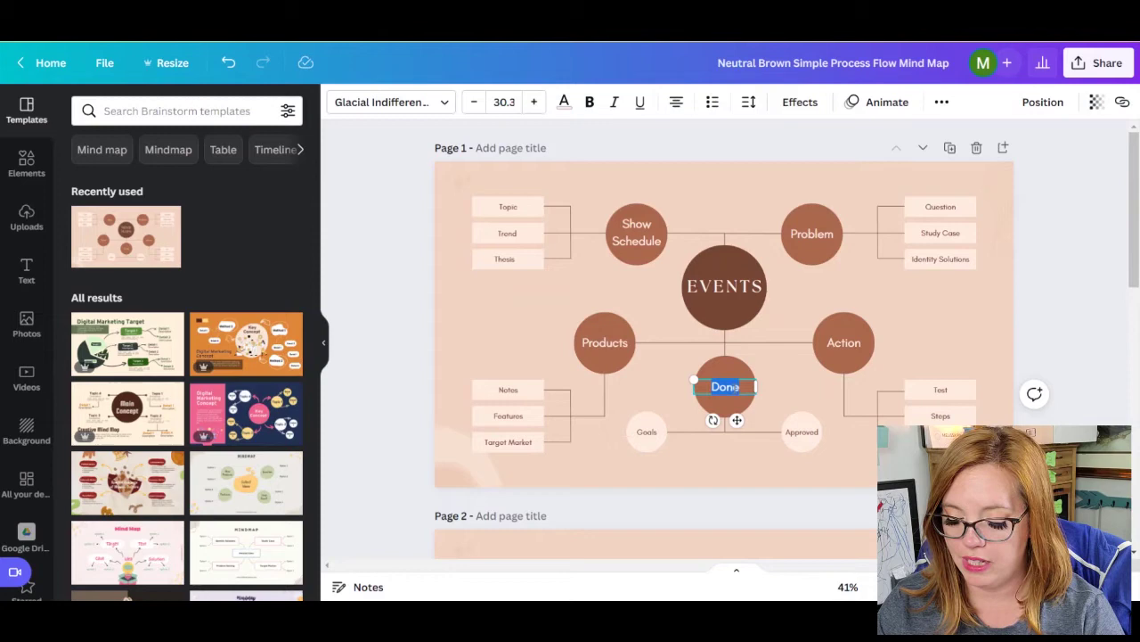
pyautogui.write('Marketing')
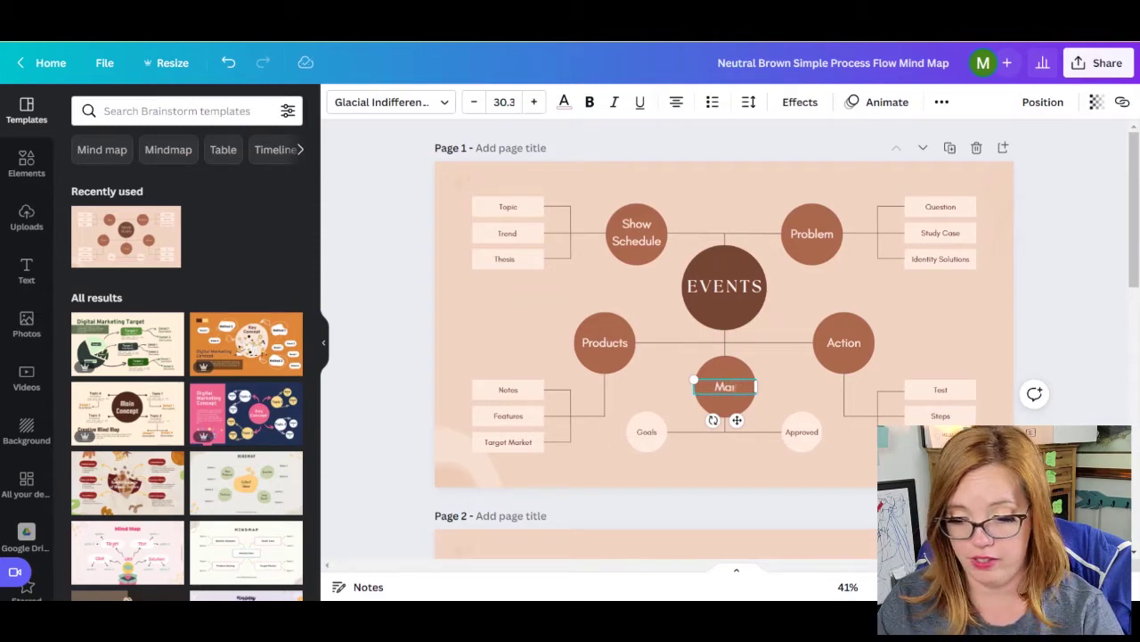
pyautogui.doubleClick(812, 234)
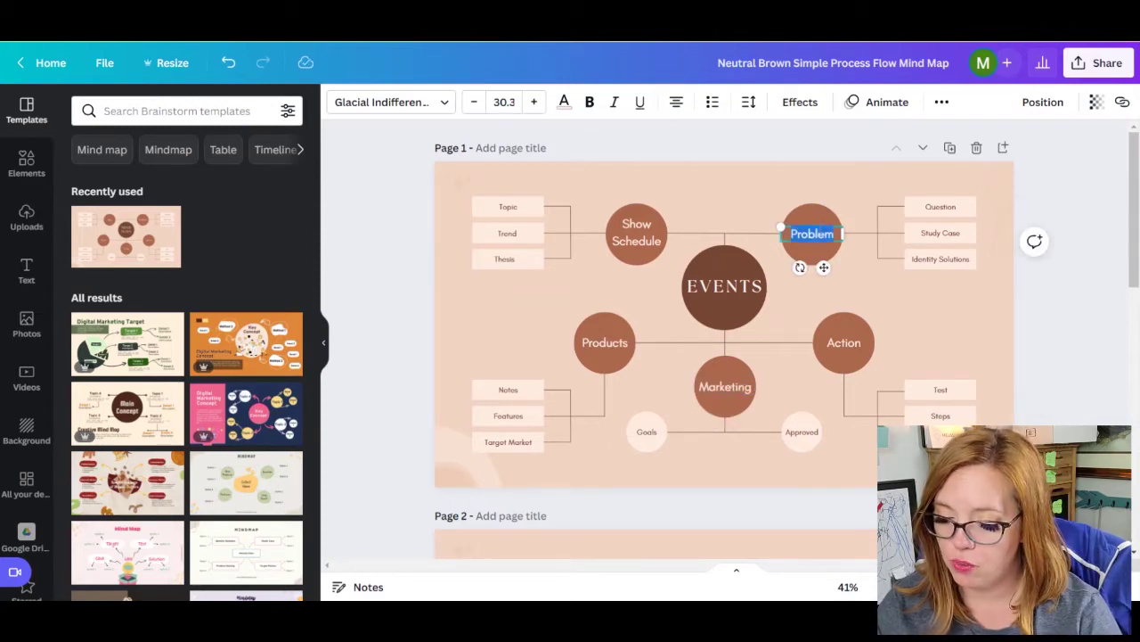
pyautogui.write('Packing/Lgo')
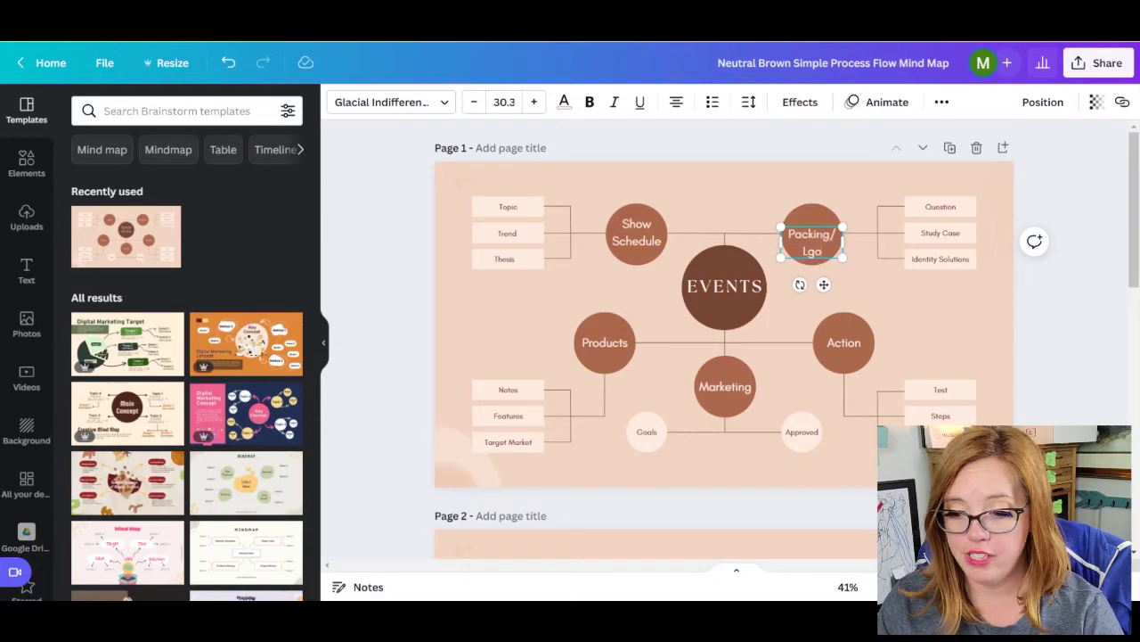
pyautogui.press('BackSpace')
pyautogui.press('BackSpace')
pyautogui.write('ogistics')
# Step: Rename the Action bubble to Lead Gen/Follow up
pyautogui.doubleClick(844, 342)
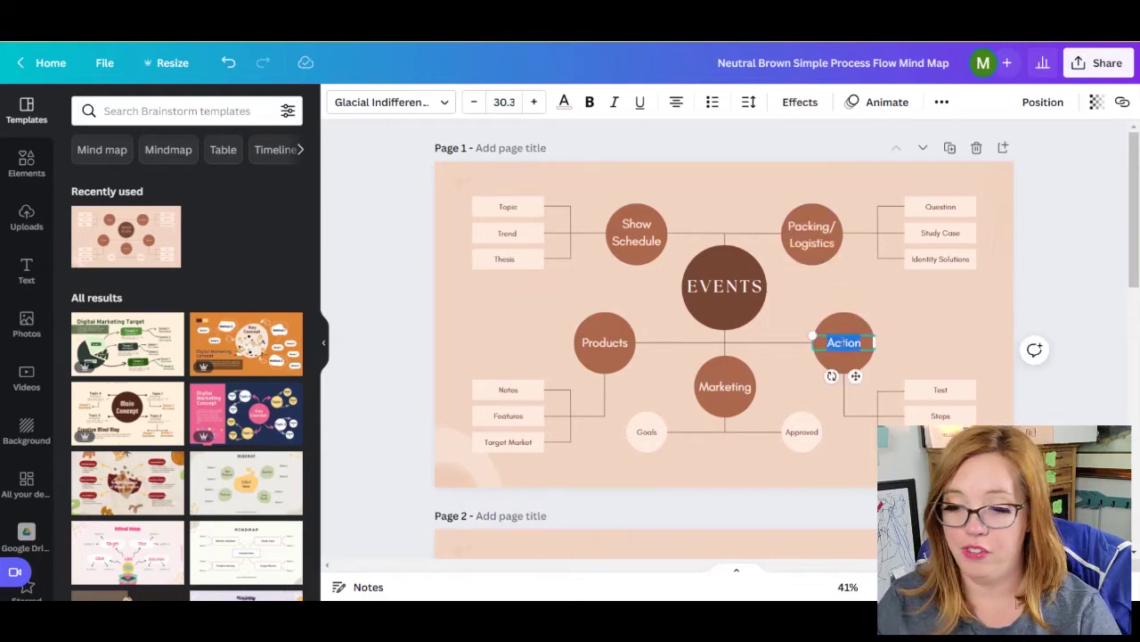
pyautogui.write('Follow up')
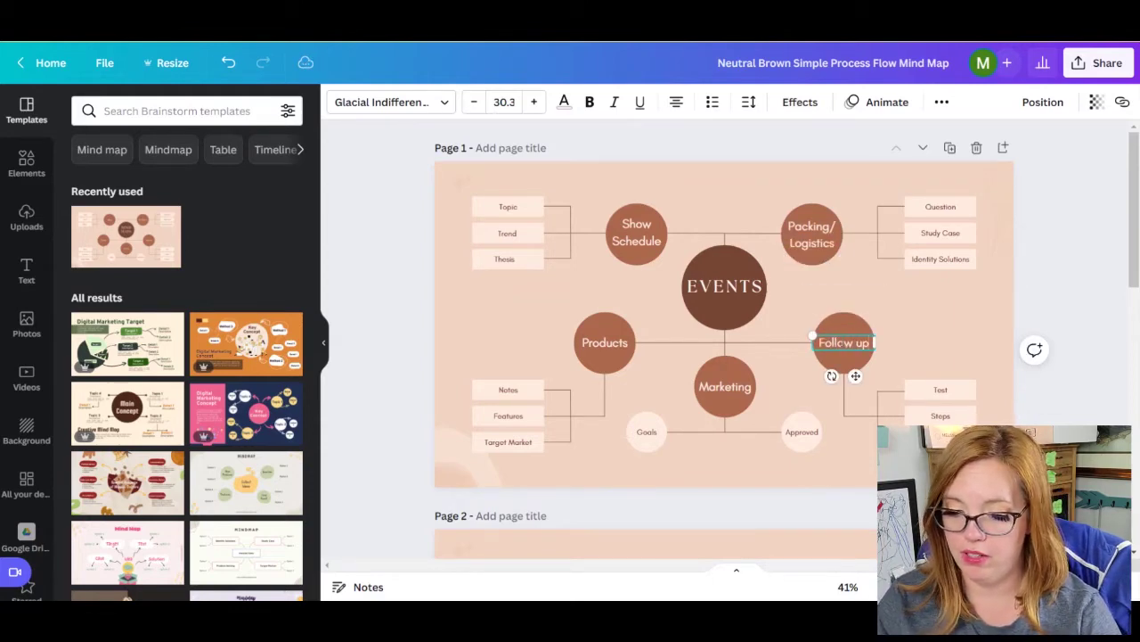
pyautogui.press('Home')
pyautogui.write('Lead Gen/')
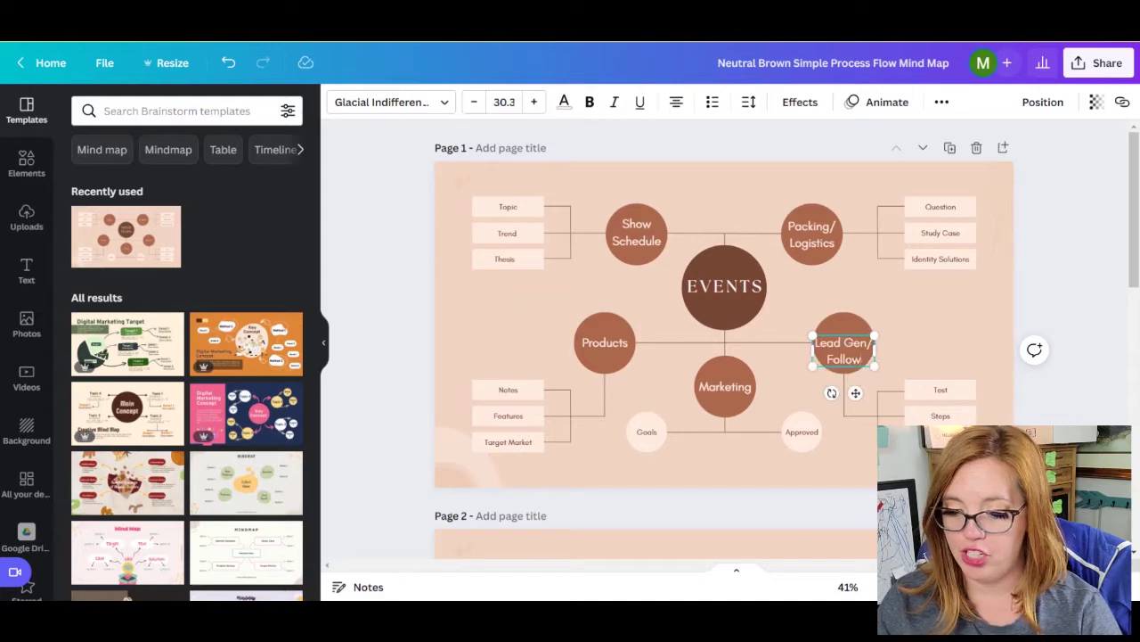
pyautogui.press('Escape')
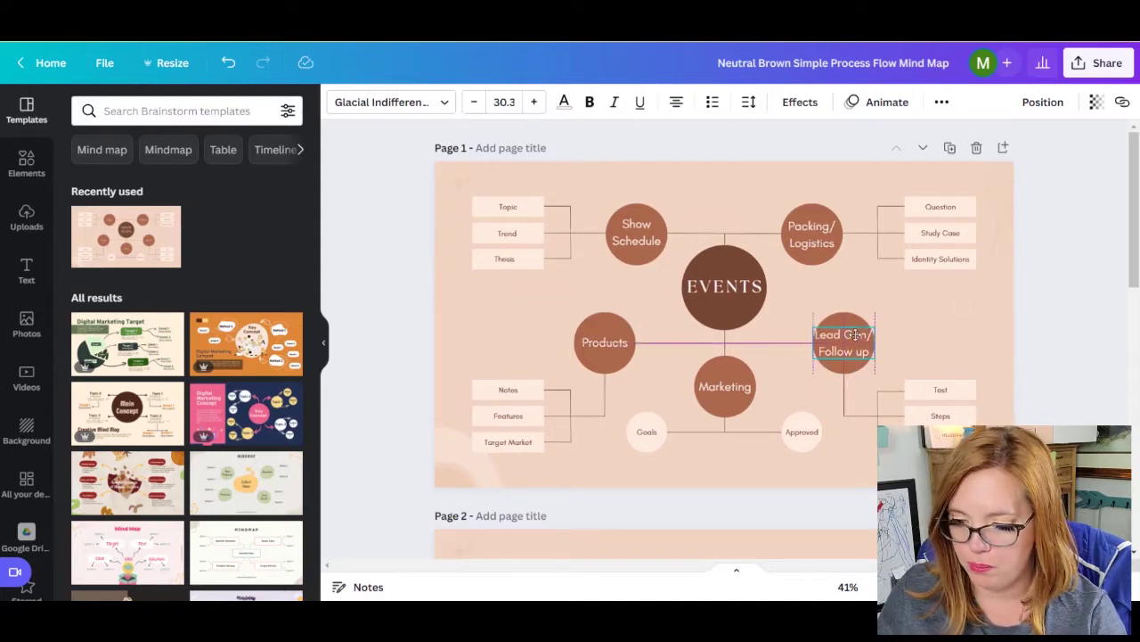
pyautogui.click(948, 314)
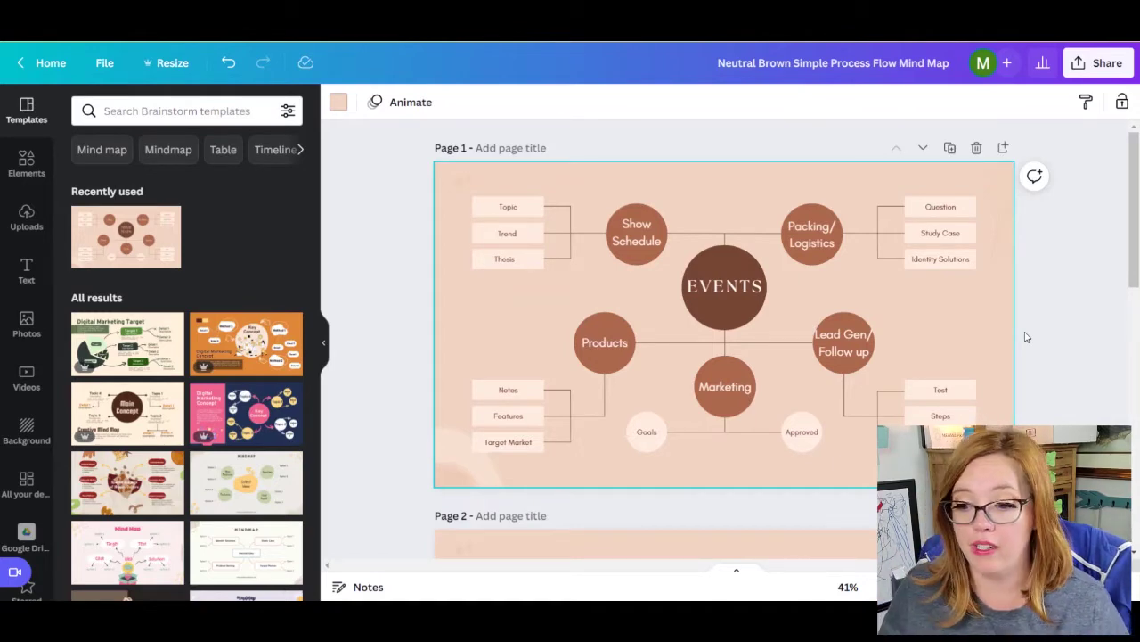
# Step: Rewrite Topic as 'Reach out to previous events', widen its box, and set line spacing 1.39
pyautogui.click(515, 207)
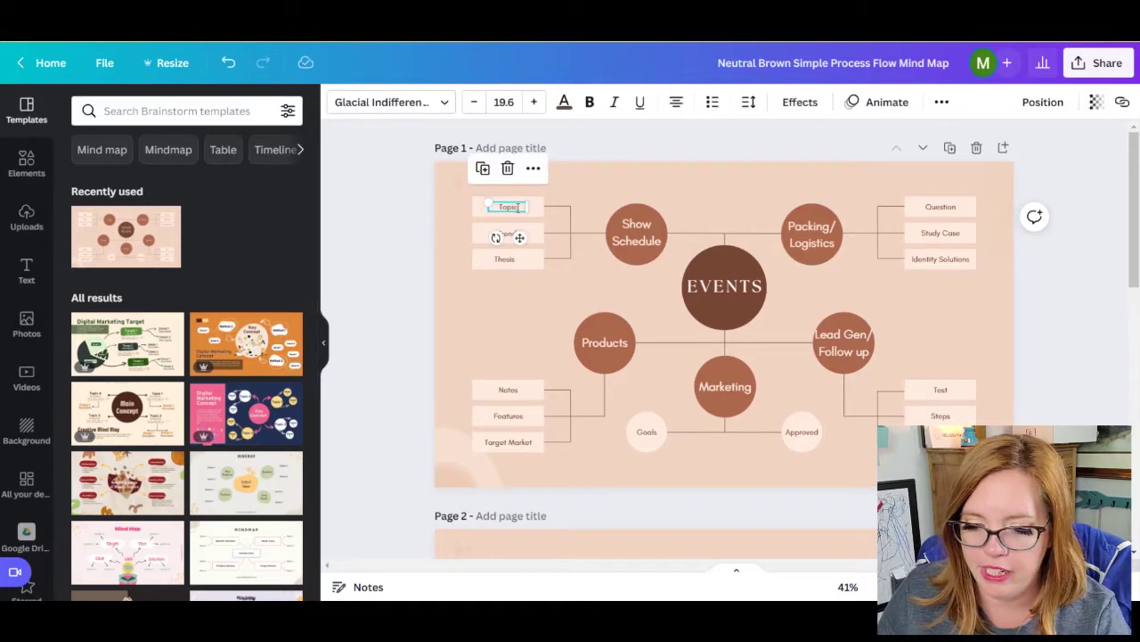
pyautogui.doubleClick(515, 207)
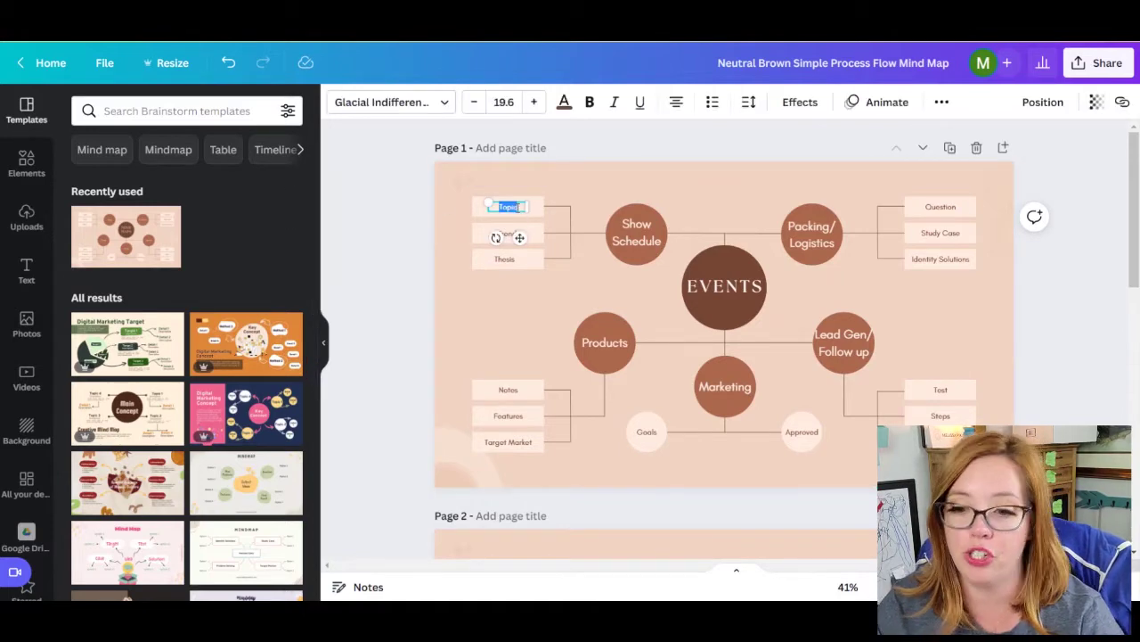
pyautogui.write('Reach')
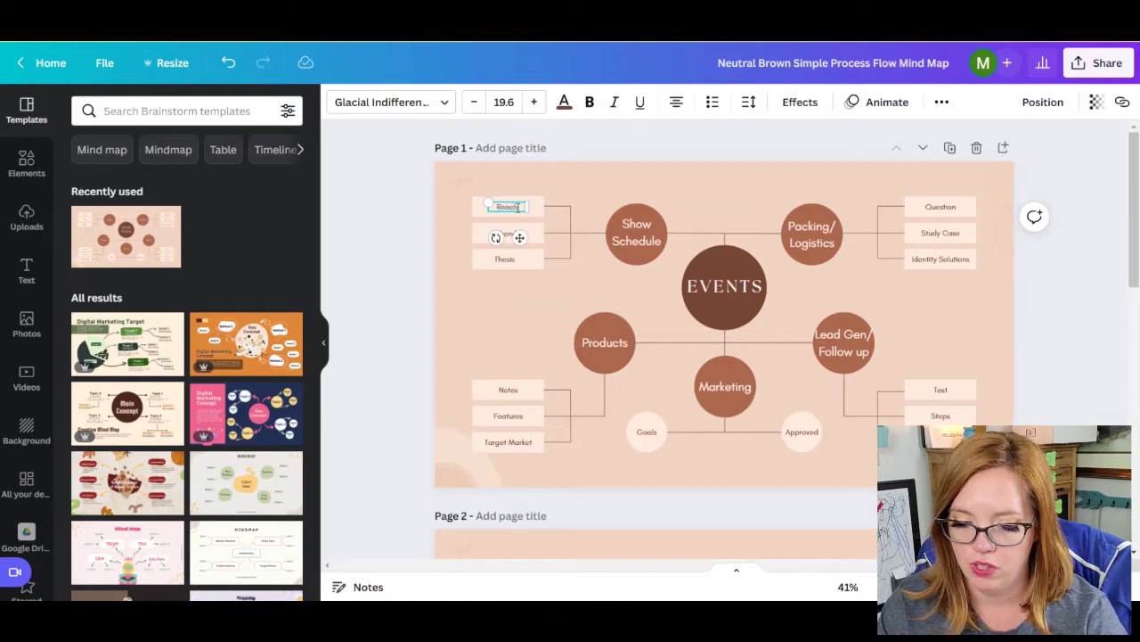
pyautogui.write(' out to previous events')
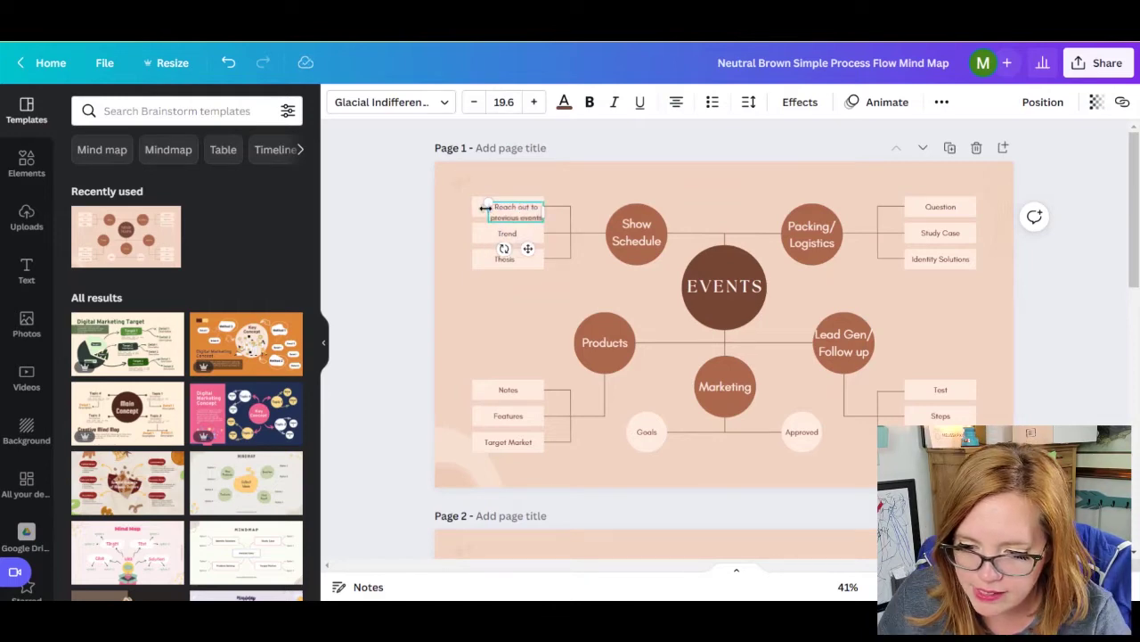
pyautogui.moveTo(488, 212); pyautogui.dragTo(477, 208)
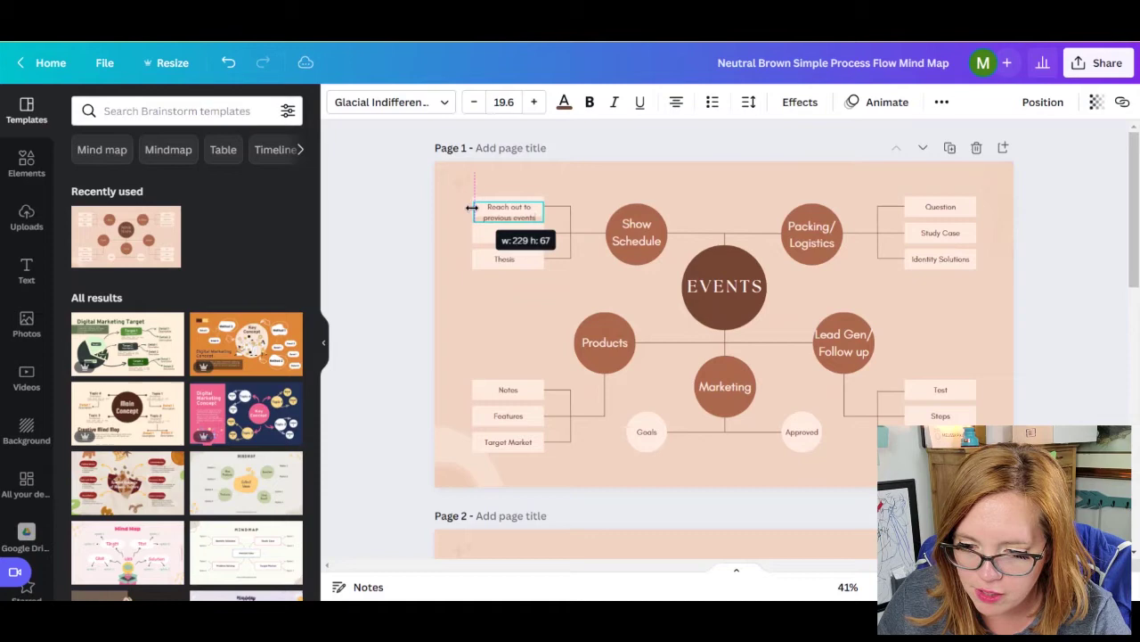
pyautogui.moveTo(472, 207); pyautogui.dragTo(473, 207)
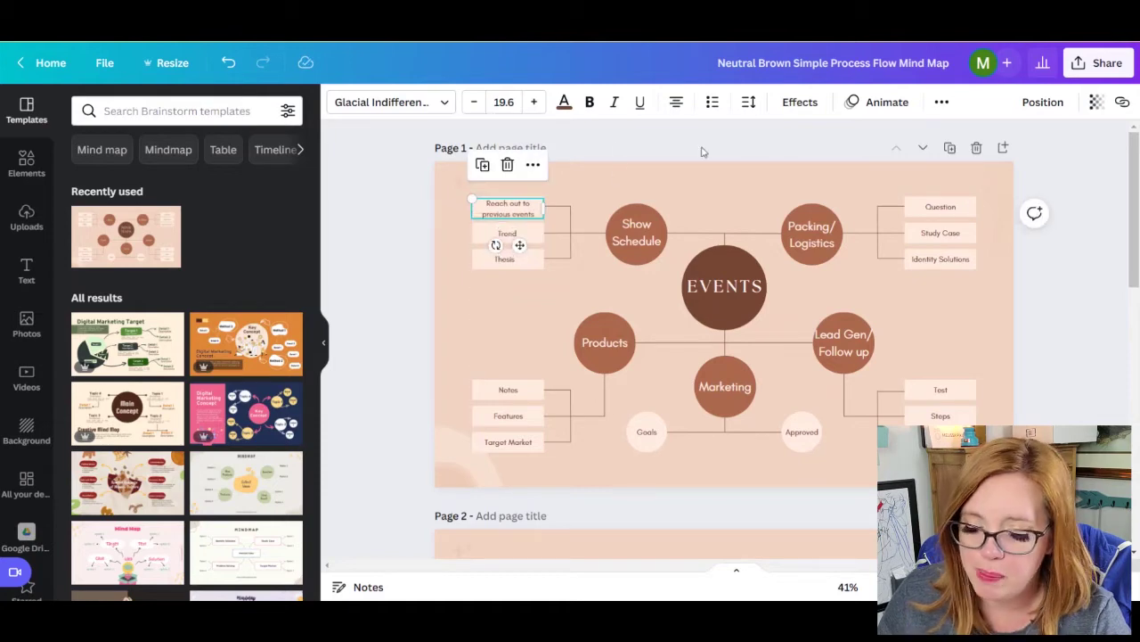
pyautogui.click(749, 101)
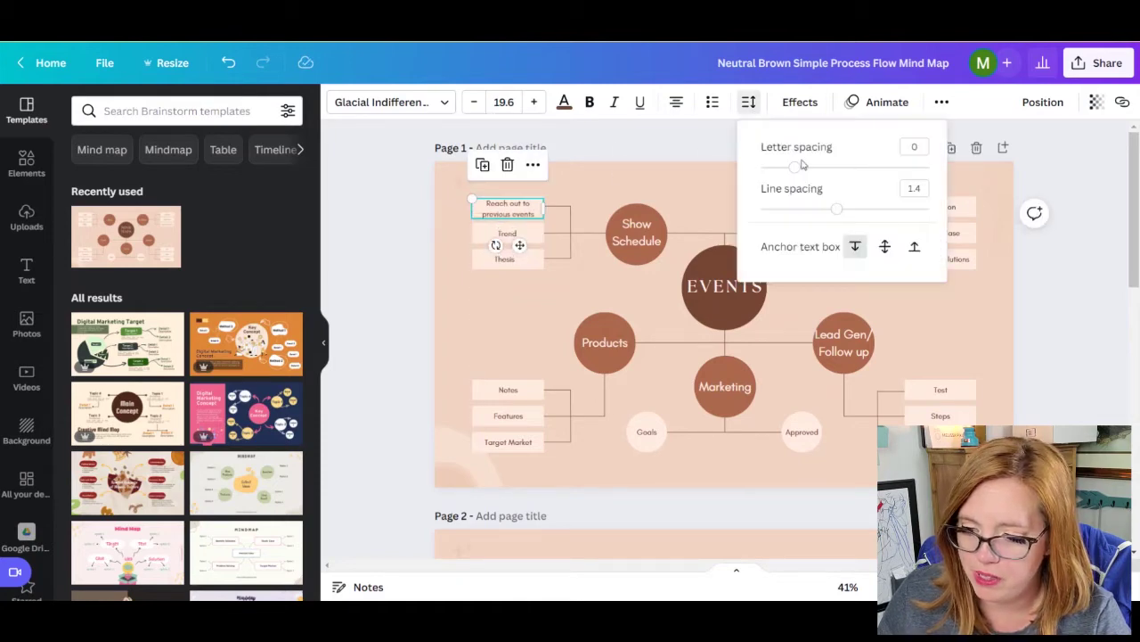
pyautogui.click(912, 187)
pyautogui.click(911, 187)
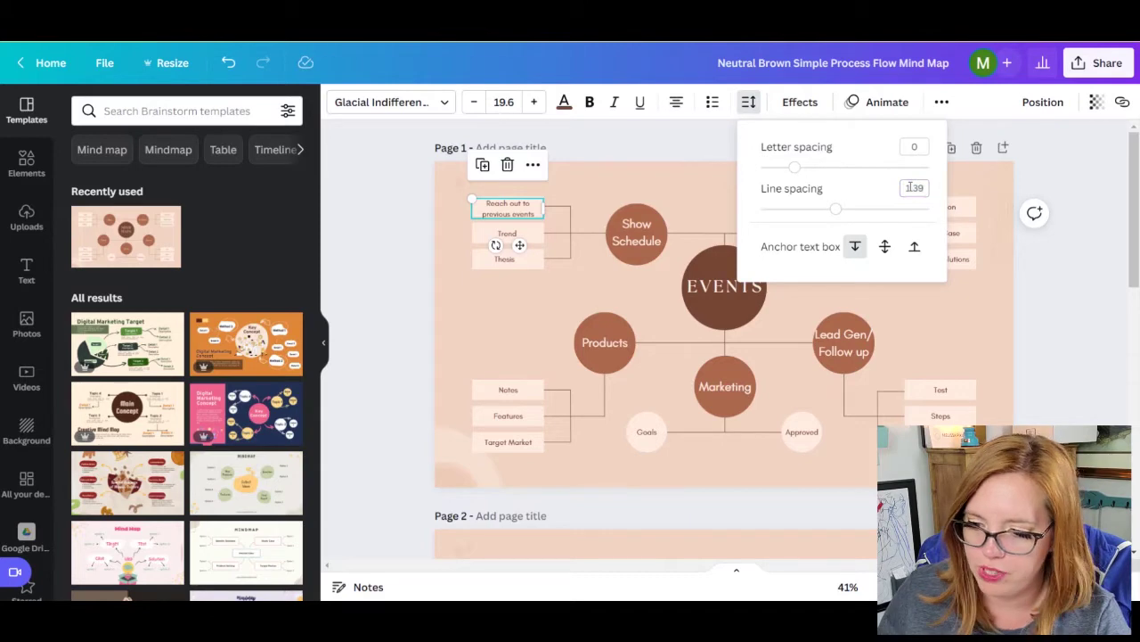
pyautogui.click(445, 207)
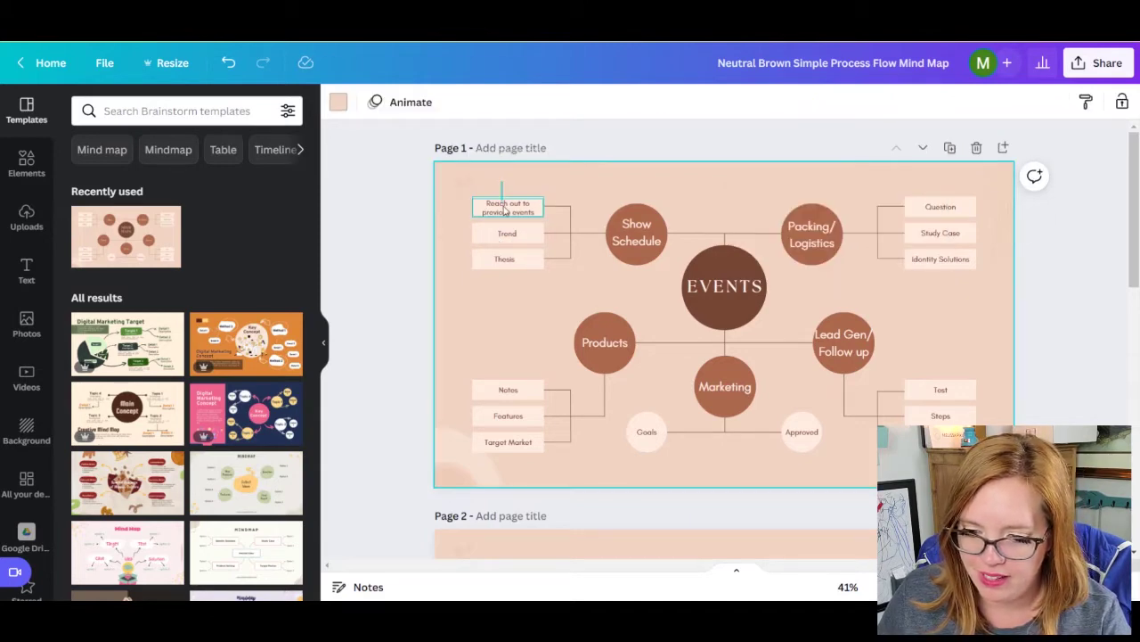
# Step: Group the Reach out and Trend sub-item texts with their boxes
pyautogui.click(509, 212)
pyautogui.click(1038, 106)
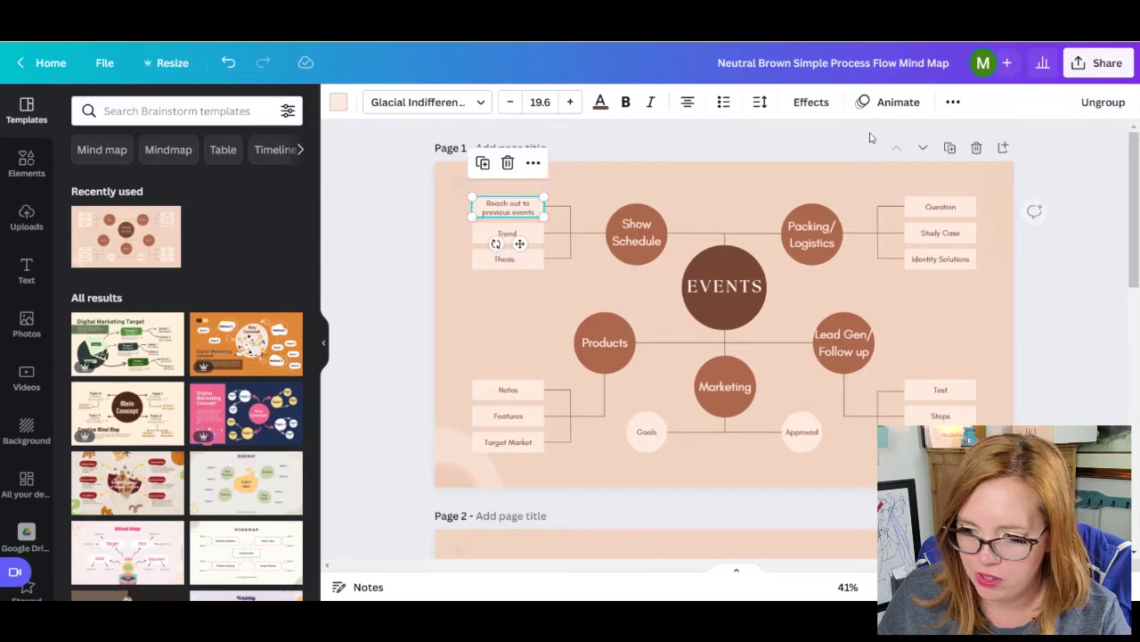
pyautogui.click(446, 230)
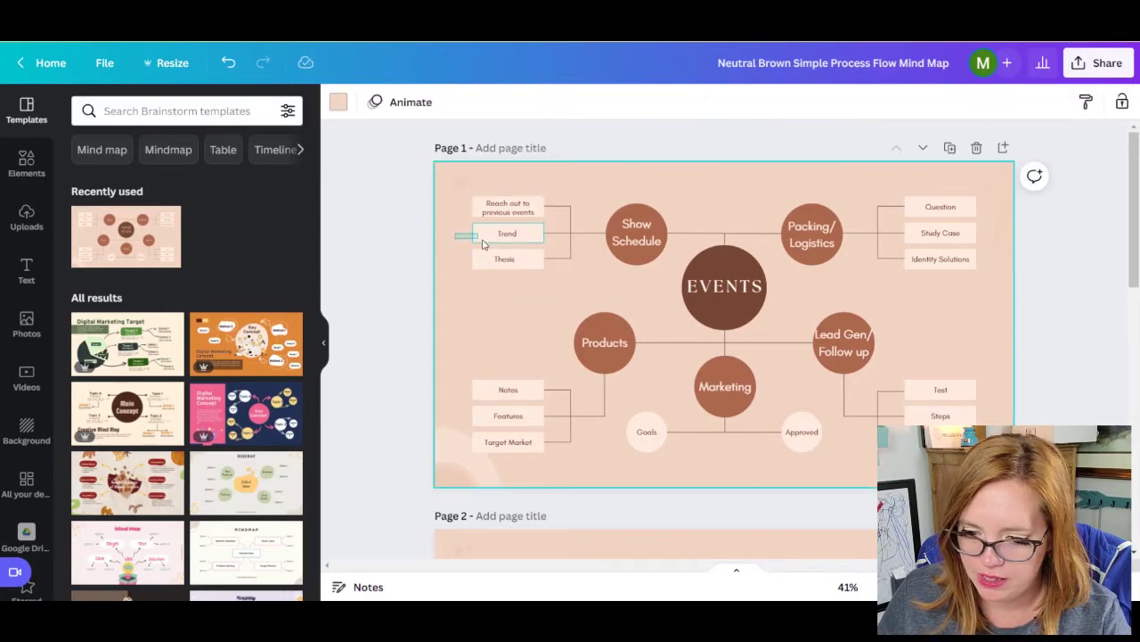
pyautogui.click(521, 233)
pyautogui.click(1038, 105)
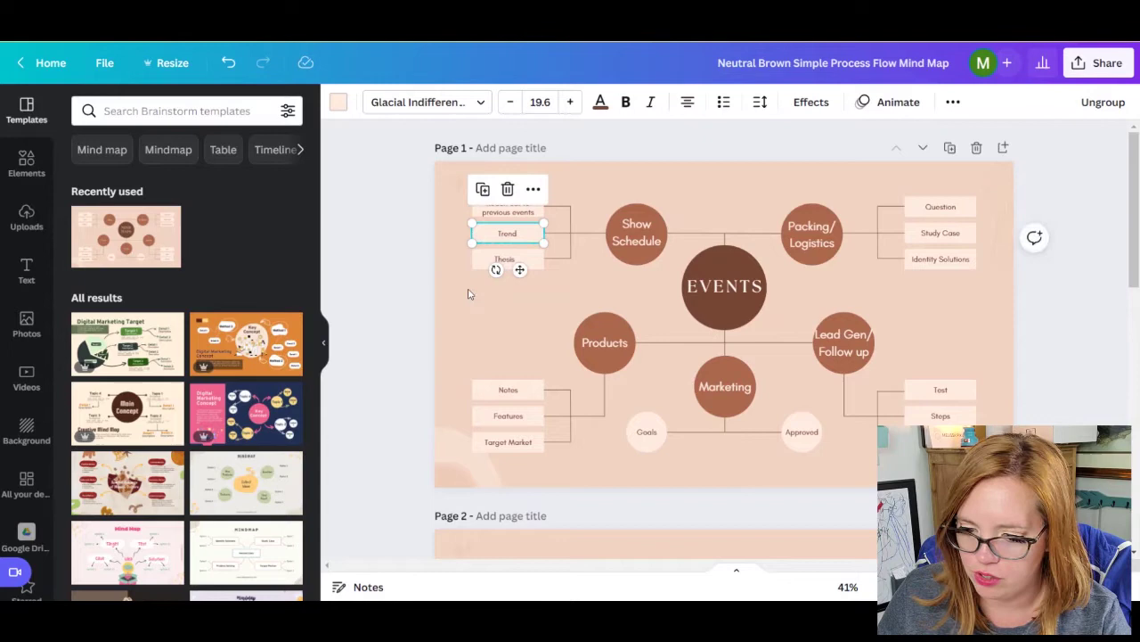
pyautogui.click(516, 314)
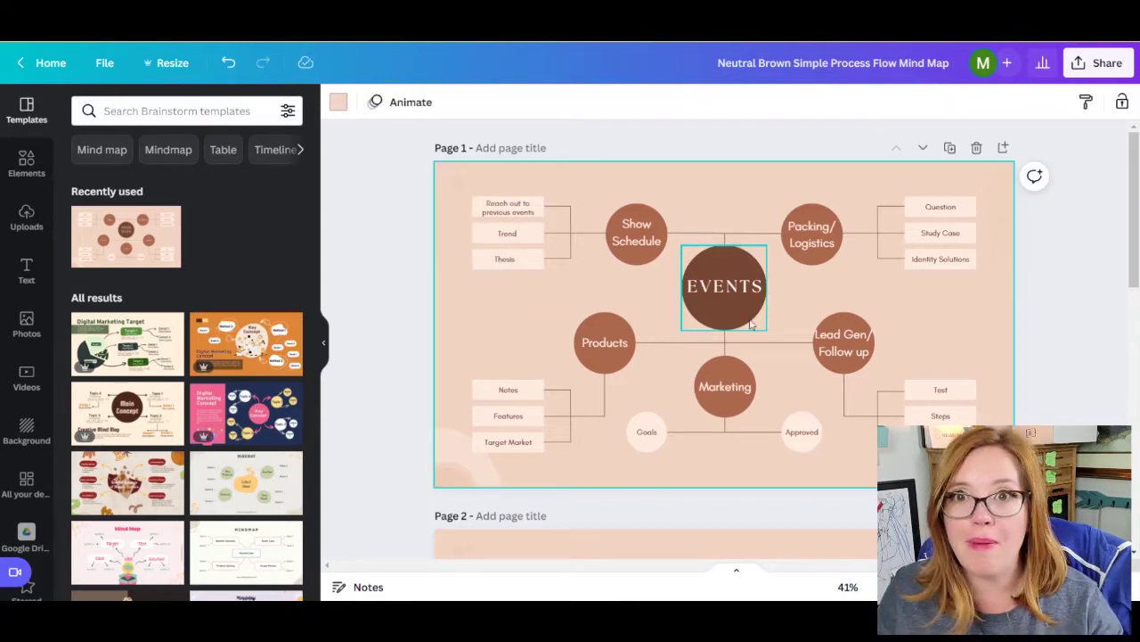
pyautogui.click(1061, 276)
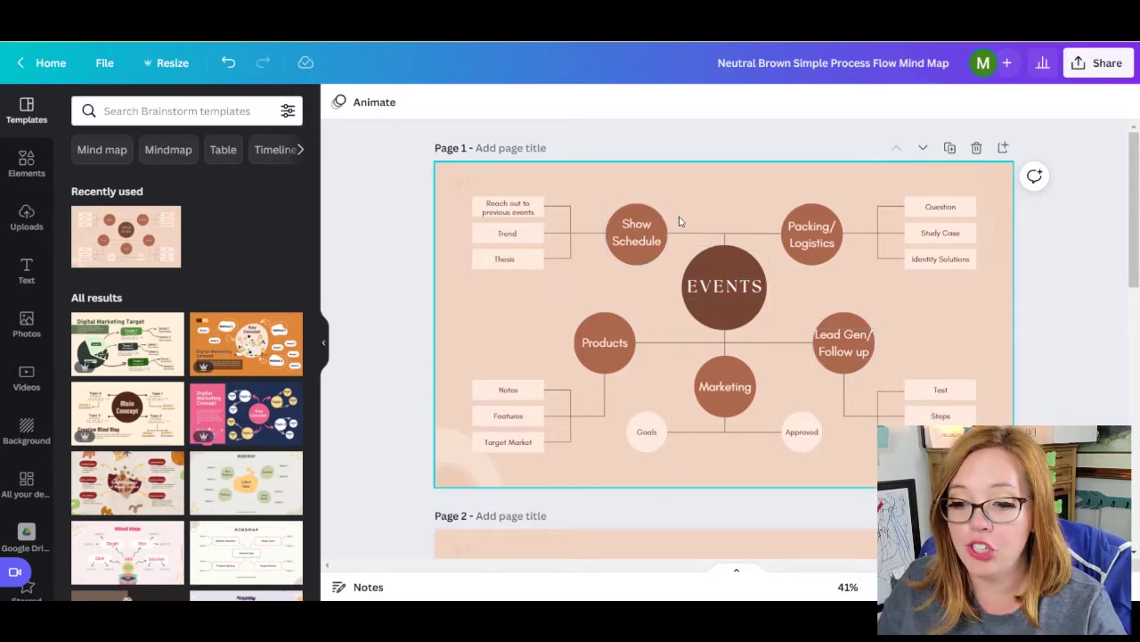
# Step: Retype the Trend sub-item as Research and Thesis as 'Try new markets'
pyautogui.click(513, 237)
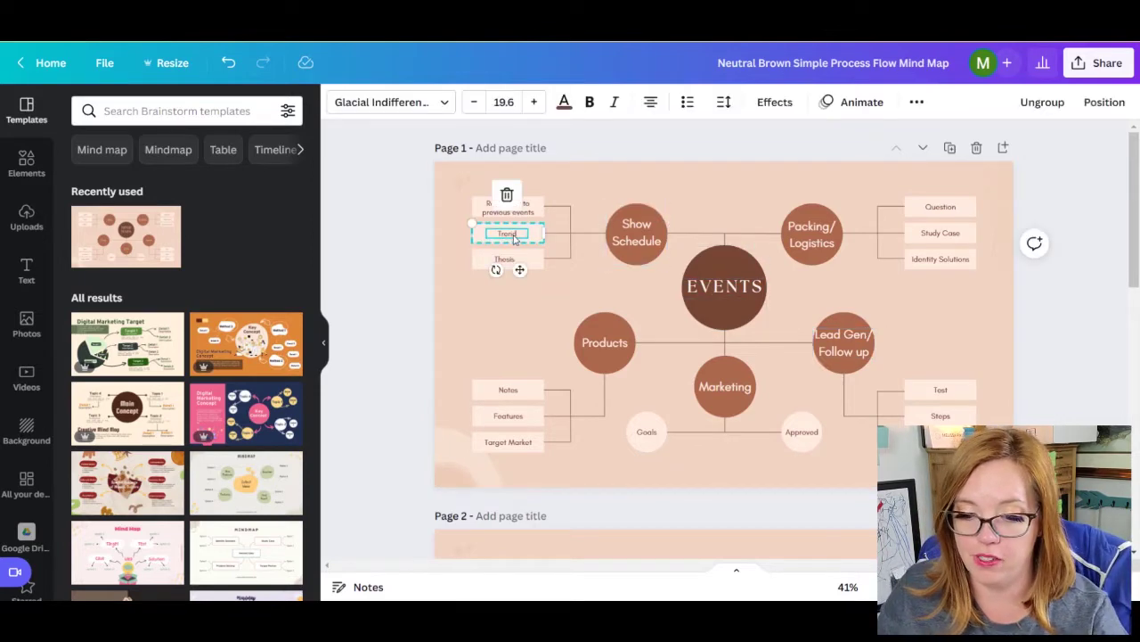
pyautogui.doubleClick(515, 237)
pyautogui.write('Research new')
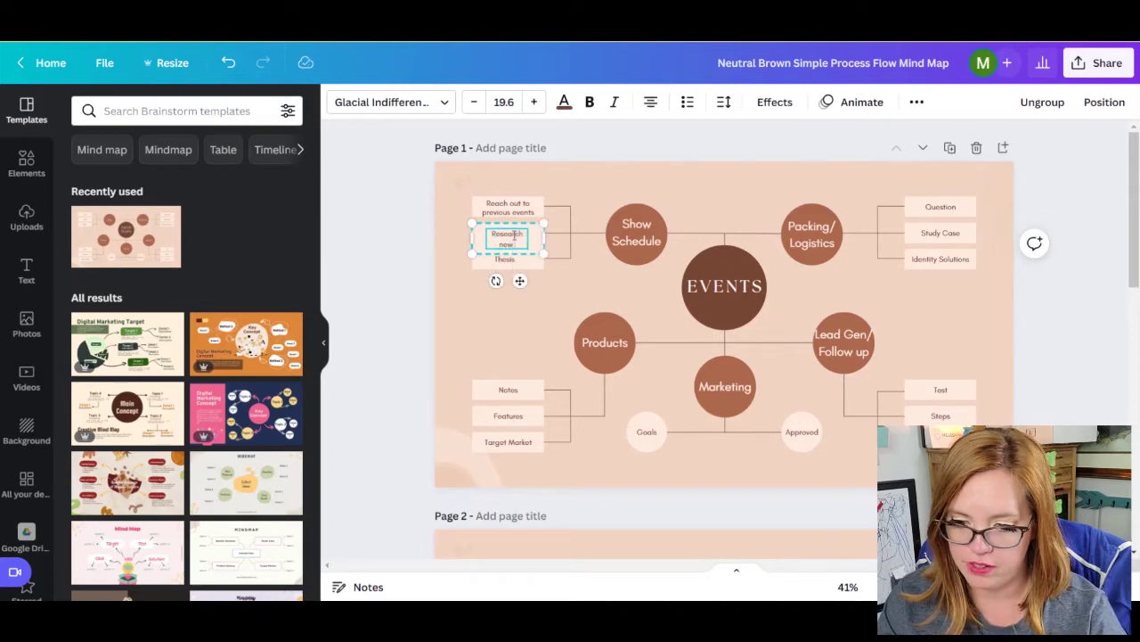
pyautogui.doubleClick(513, 259)
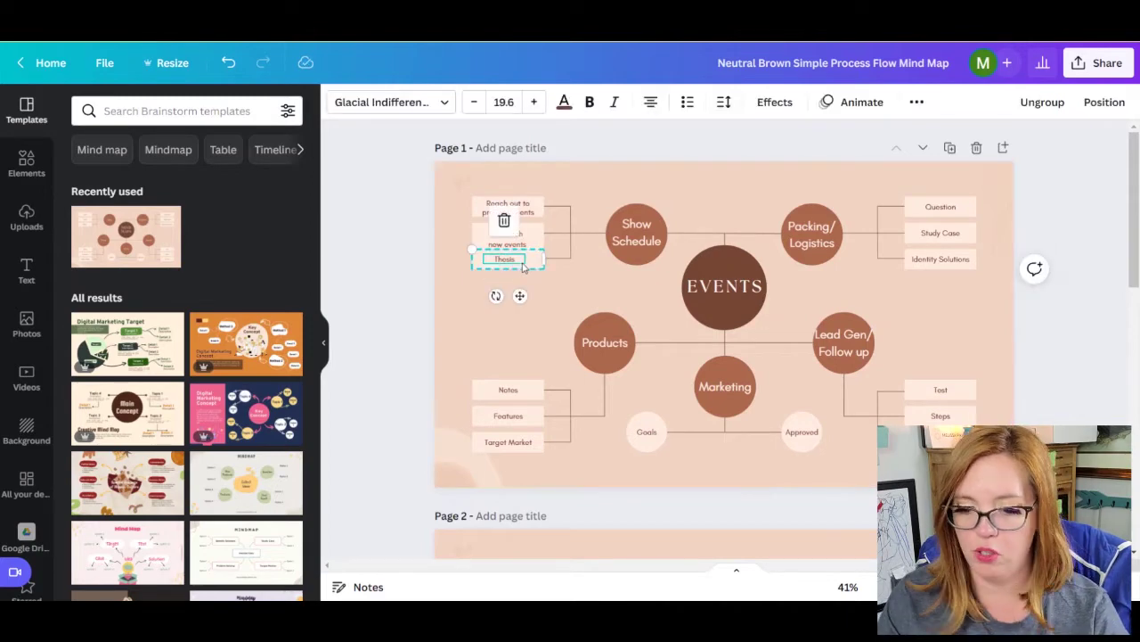
pyautogui.write('Try new ma')
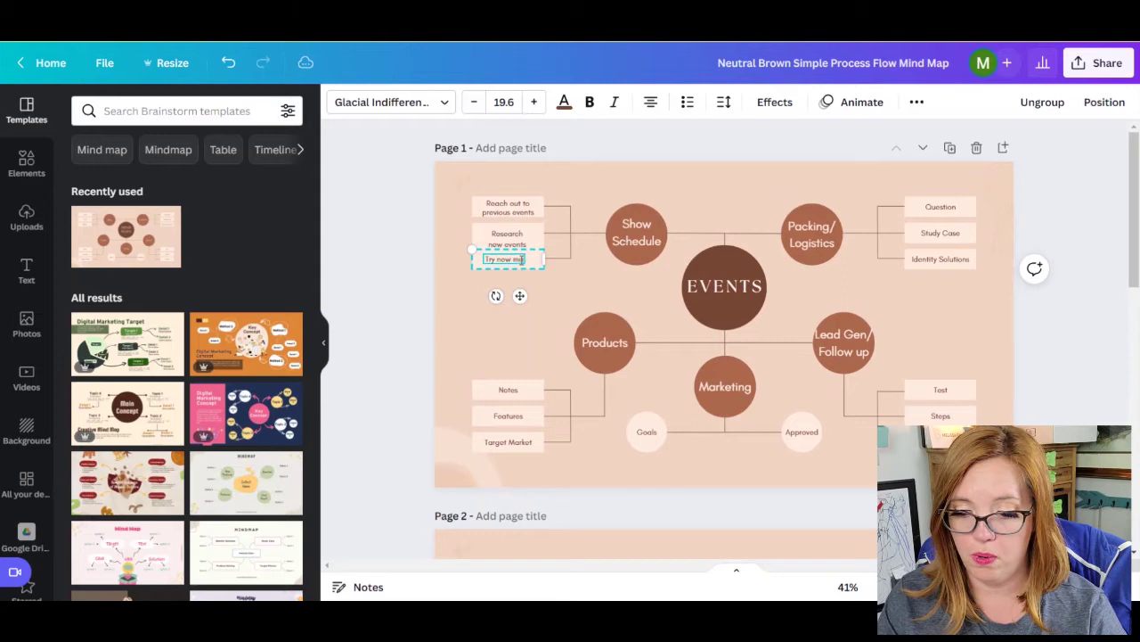
pyautogui.write('rkets')
pyautogui.click(677, 187)
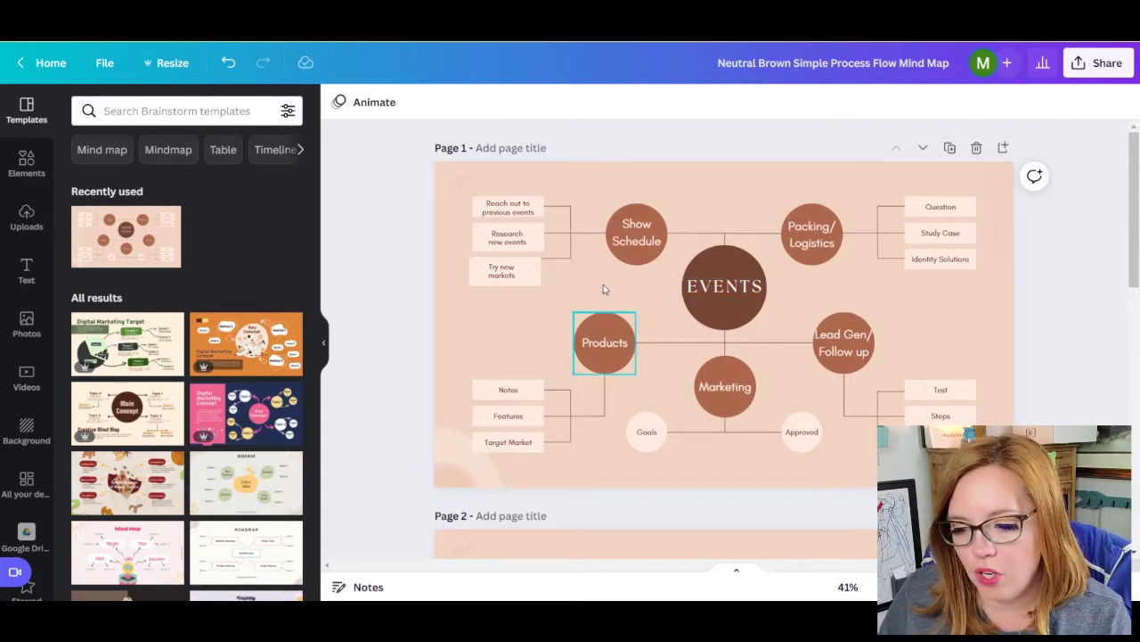
# Step: Replace the Notes sub-item text under Products, then undo twice and deselect
pyautogui.click(503, 391)
pyautogui.doubleClick(503, 391)
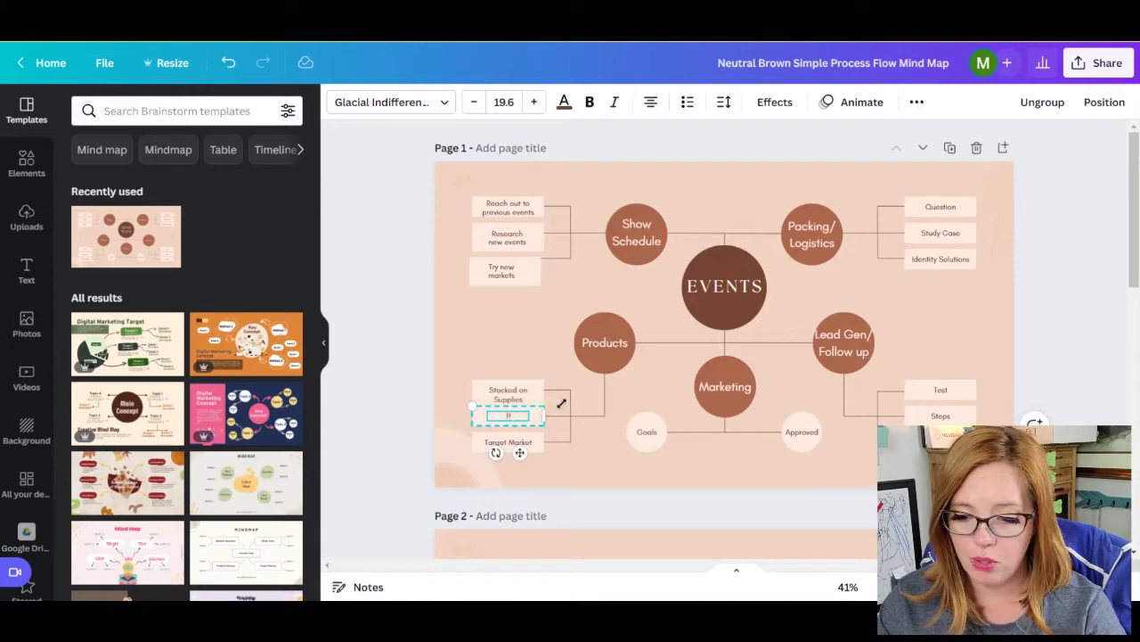
pyautogui.write('Products')
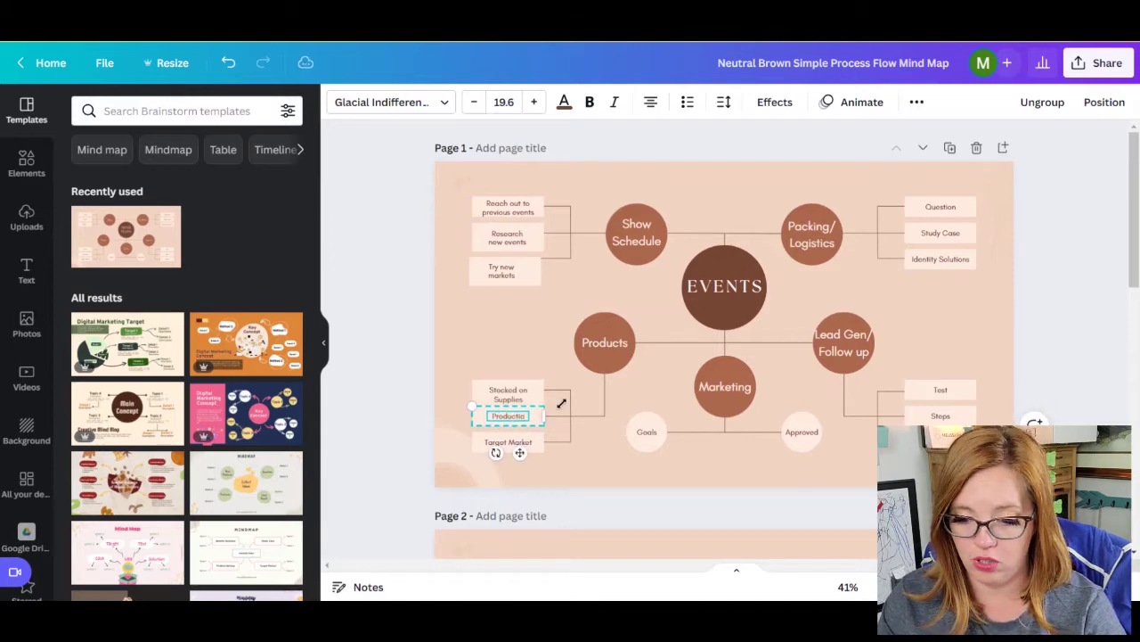
pyautogui.click(517, 437)
pyautogui.click(518, 441)
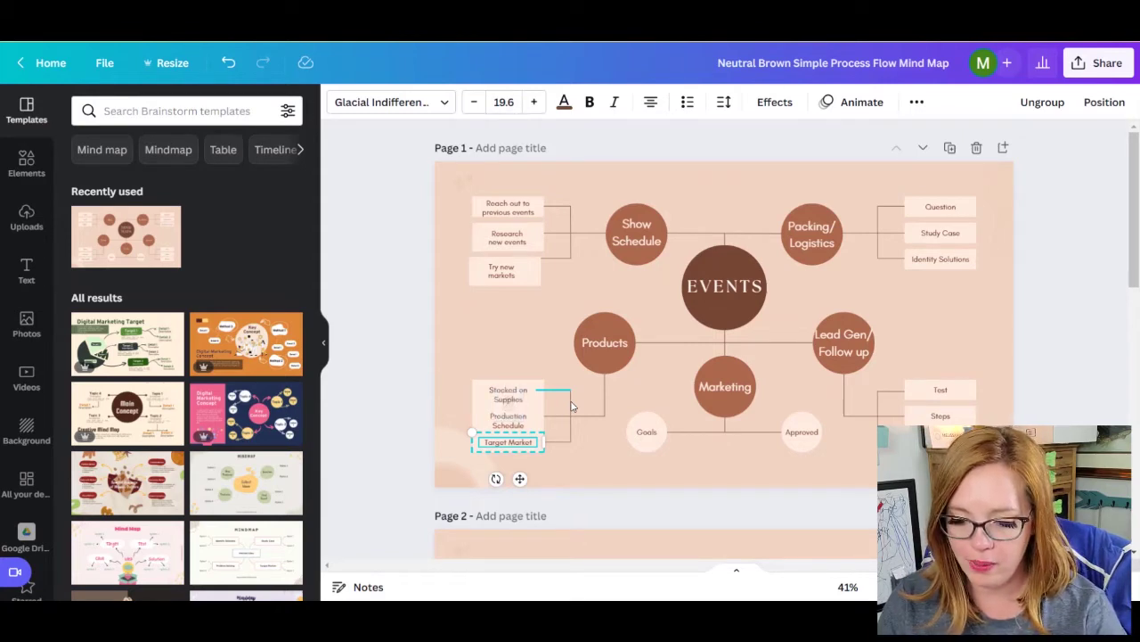
pyautogui.hotkey('ctrl', 'z')
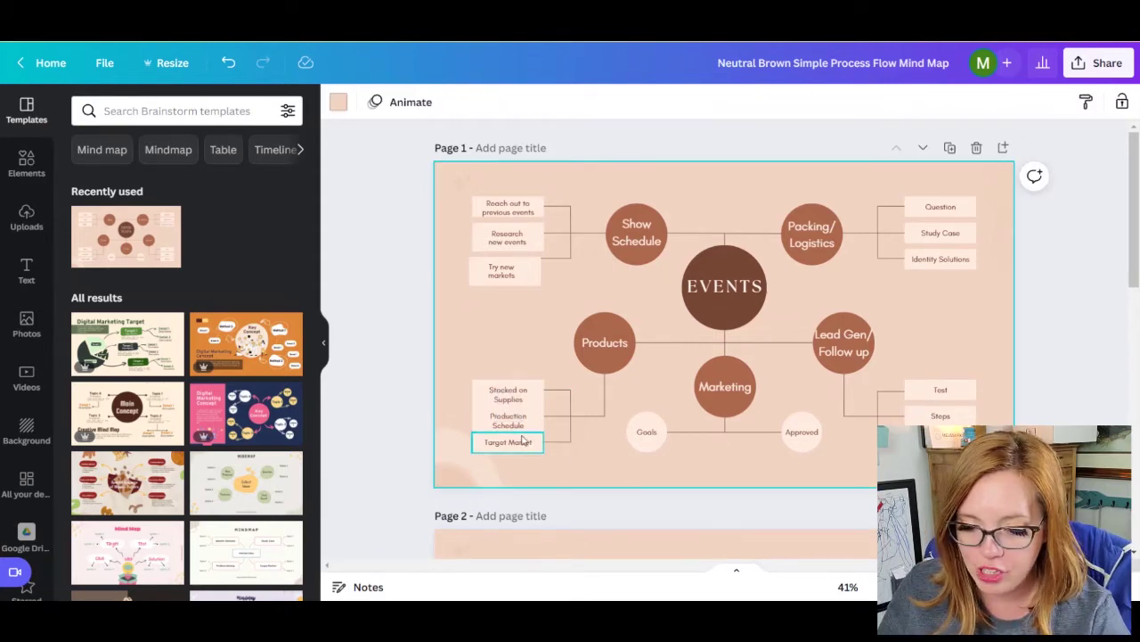
pyautogui.hotkey('ctrl', 'z')
pyautogui.hotkey('ctrl', 'z')
pyautogui.click(547, 465)
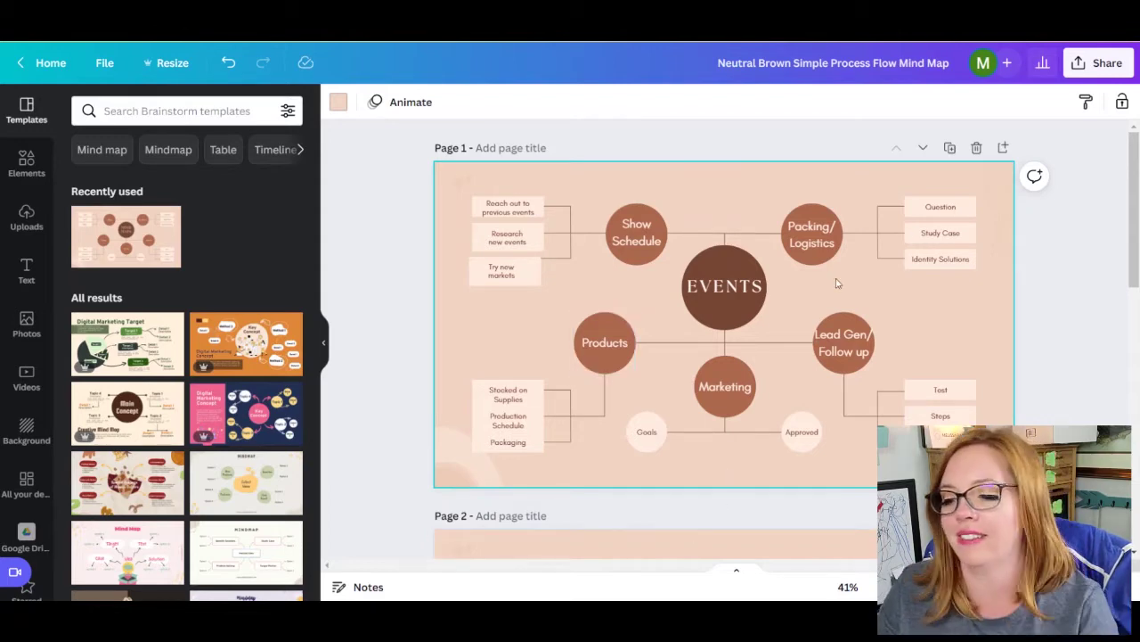
# Step: Rewrite Question, Study Case and Identity Solutions as Display materials, Hotels, and Cash bank? CC reader updated? Sales tax rules
pyautogui.click(941, 206)
pyautogui.doubleClick(941, 207)
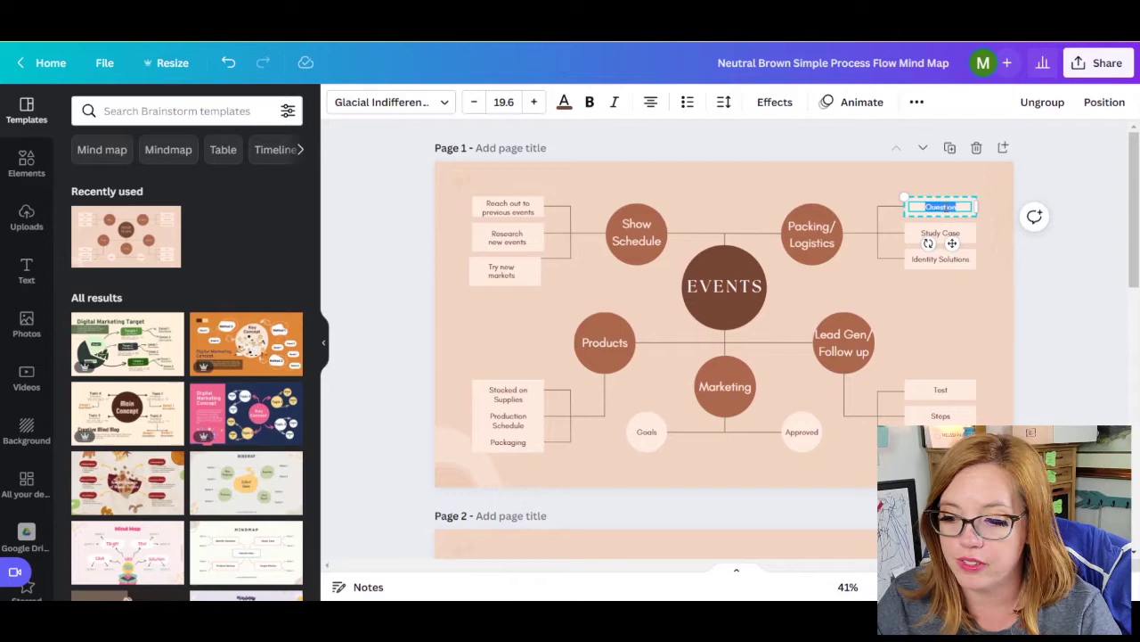
pyautogui.write('Display materials')
pyautogui.click(1075, 288)
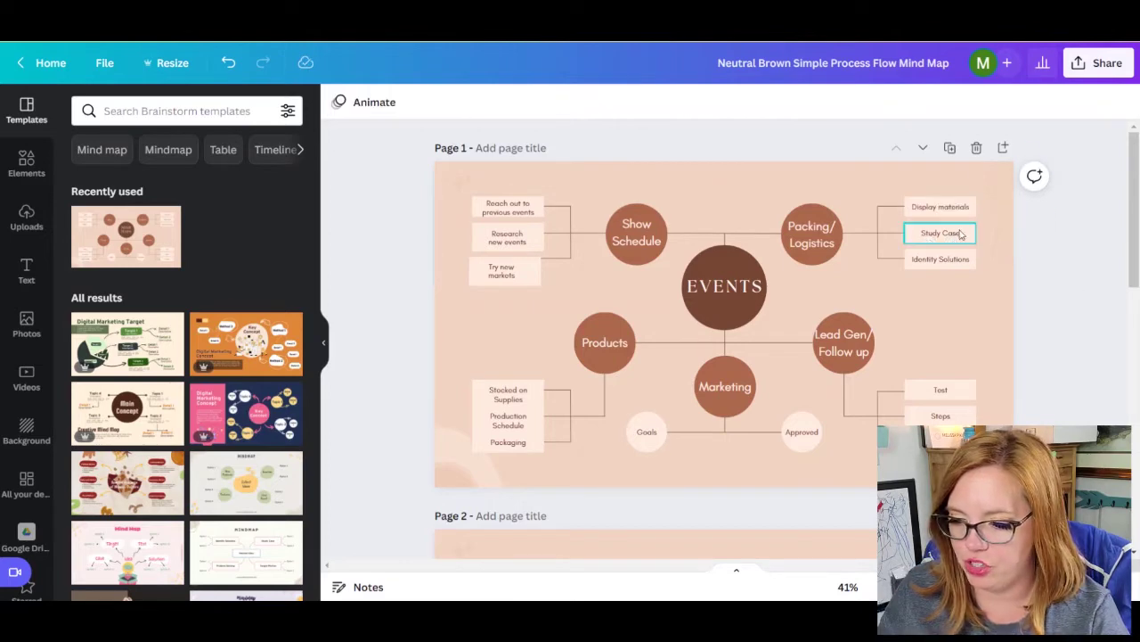
pyautogui.click(960, 234)
pyautogui.doubleClick(957, 233)
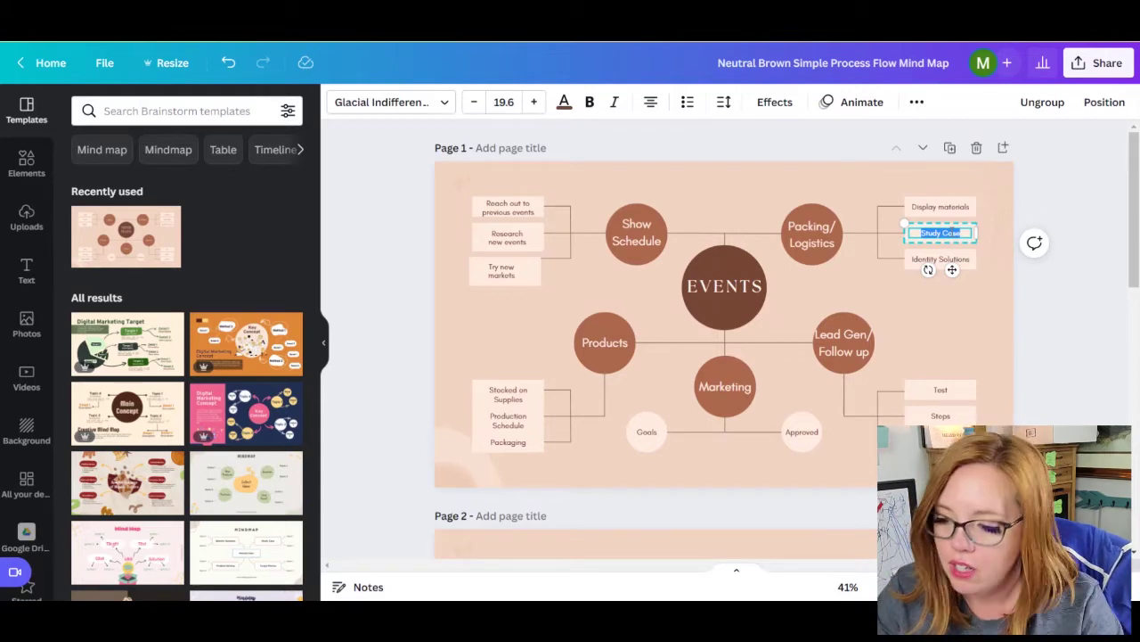
pyautogui.write('Hotels')
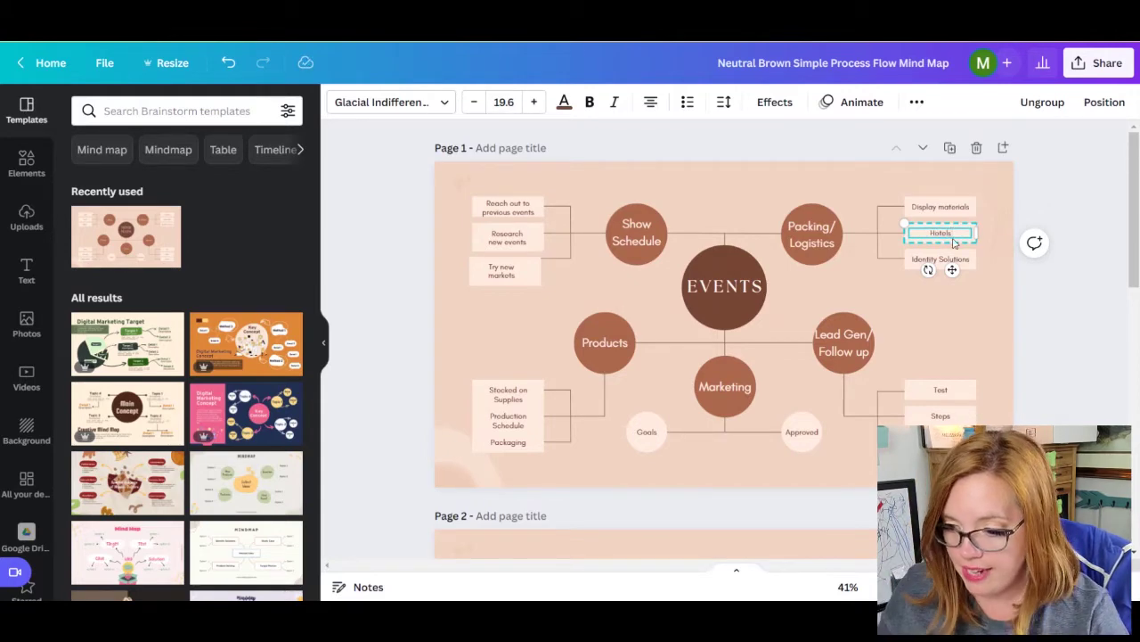
pyautogui.click(938, 261)
pyautogui.click(937, 261)
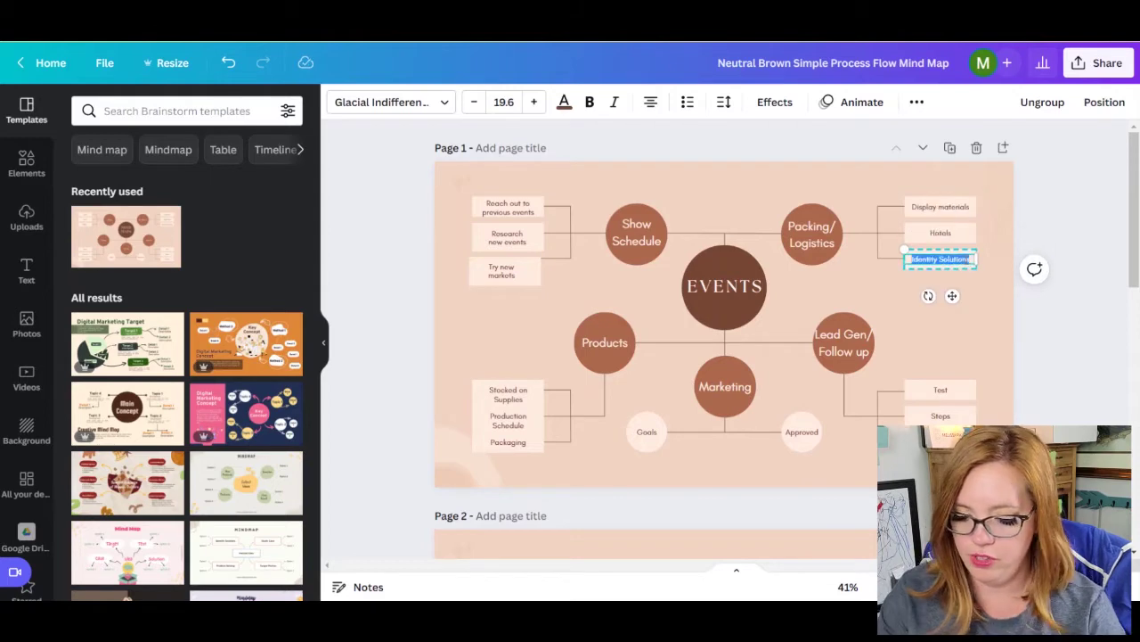
pyautogui.write('Cash bank?')
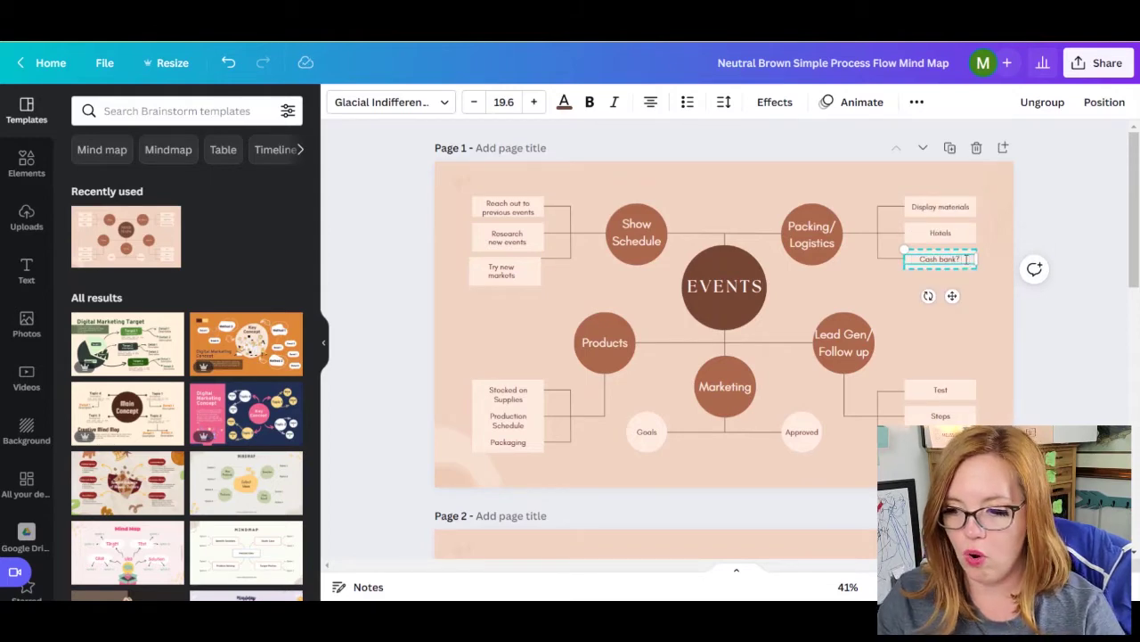
pyautogui.write(' CC')
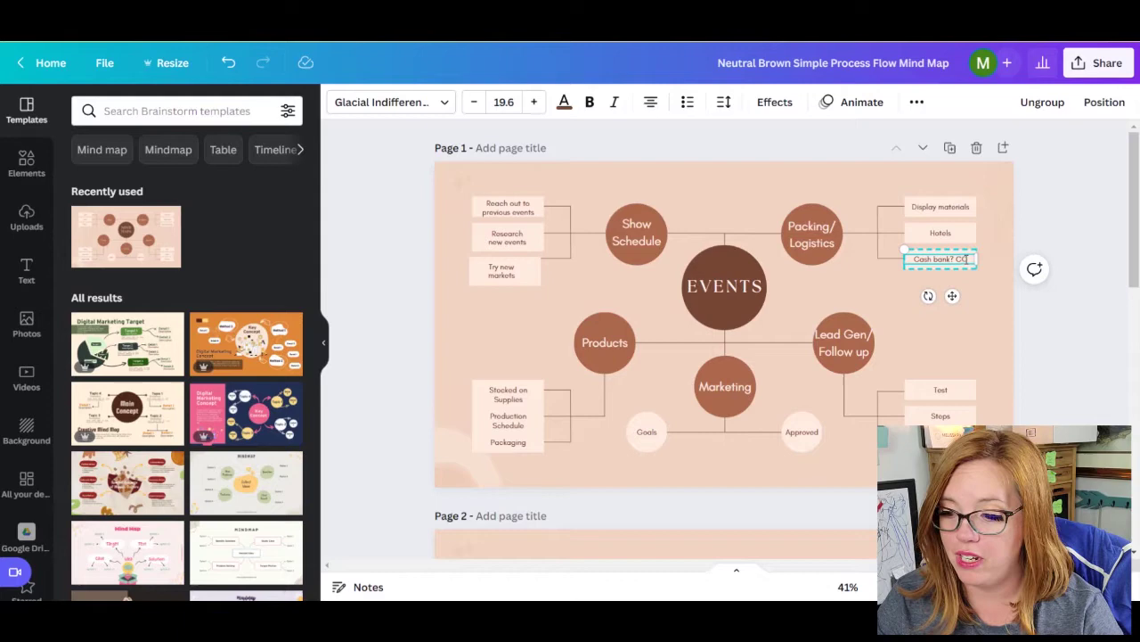
pyautogui.write(' reader updated? Sales t')
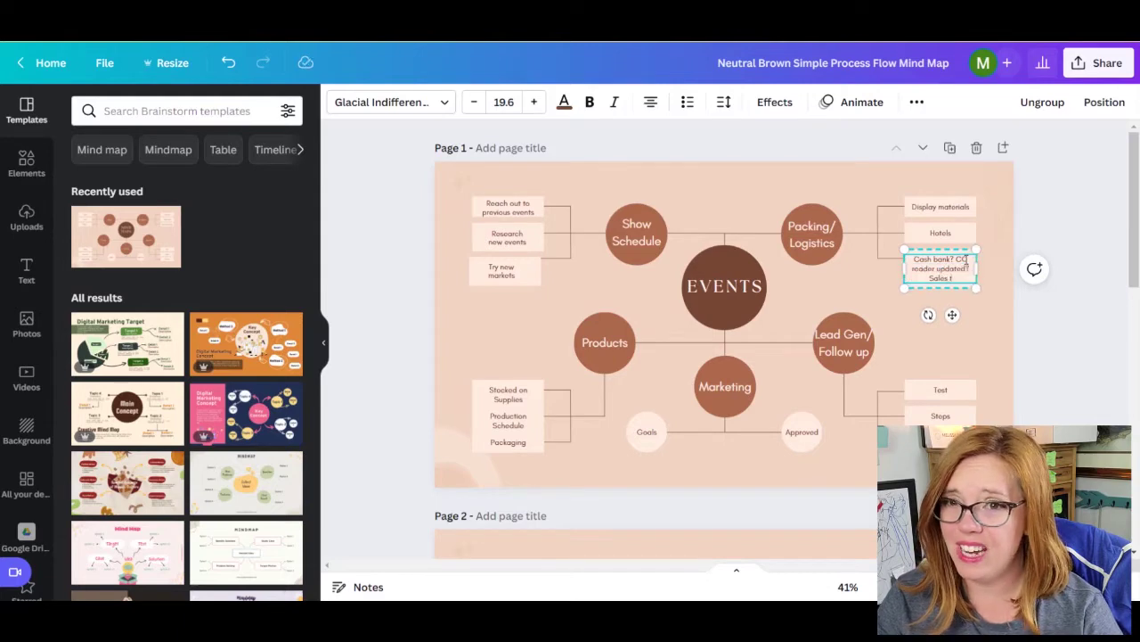
pyautogui.write('ax rules')
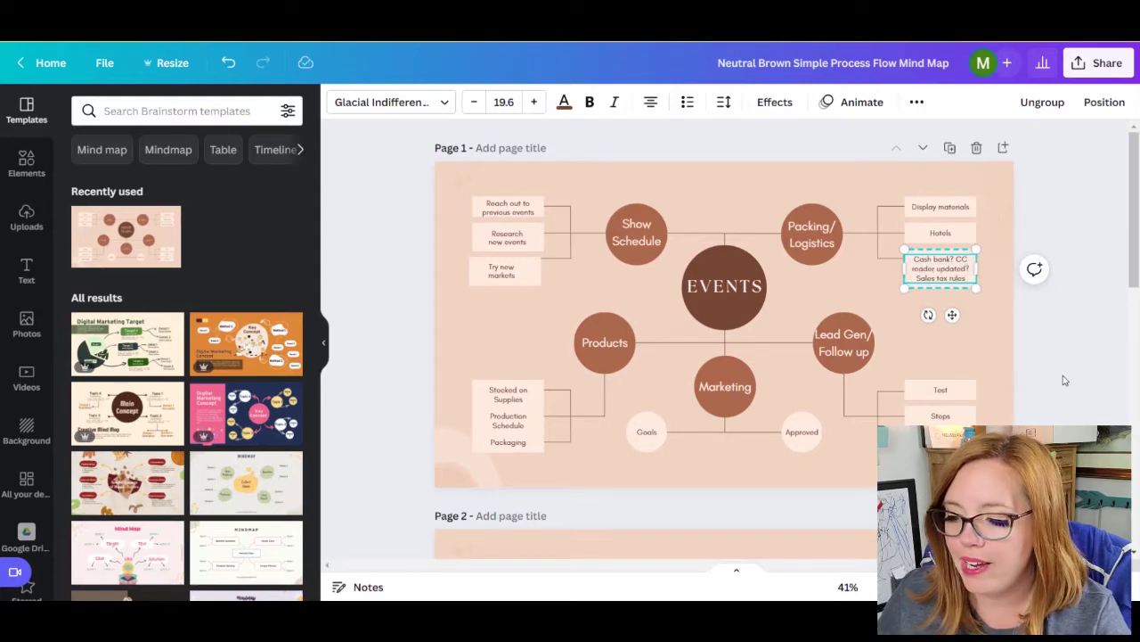
pyautogui.click(1063, 381)
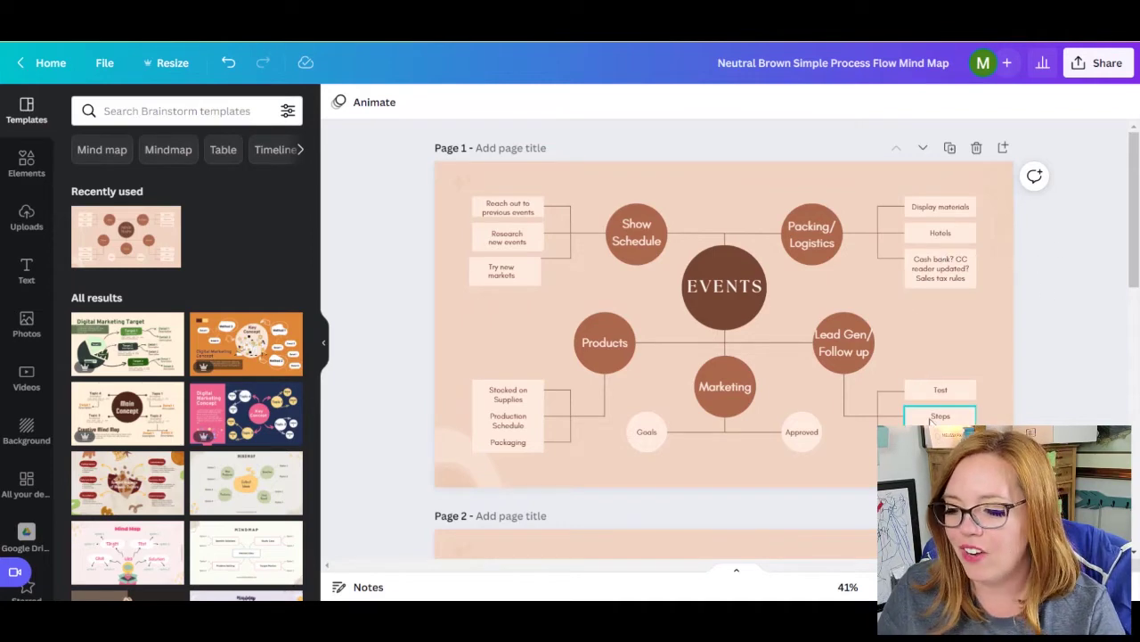
# Step: Replace the Test sub-item with 'Way to collect email addresses?' and widen its box
pyautogui.doubleClick(941, 390)
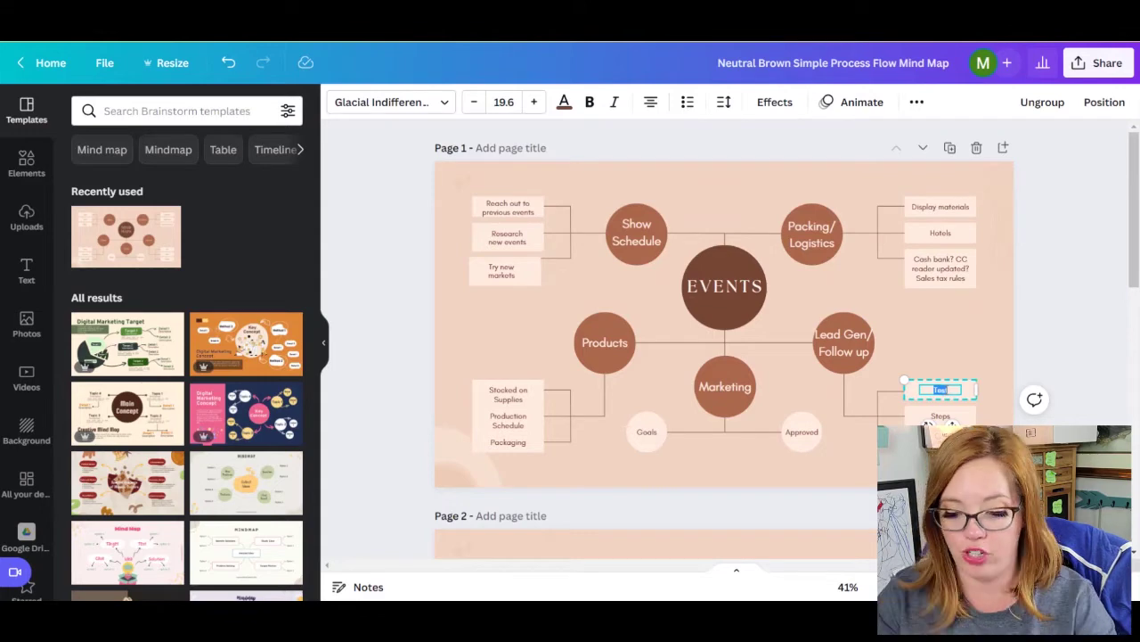
pyautogui.write('Way to collect email addresses?')
pyautogui.click(1044, 306)
pyautogui.click(954, 403)
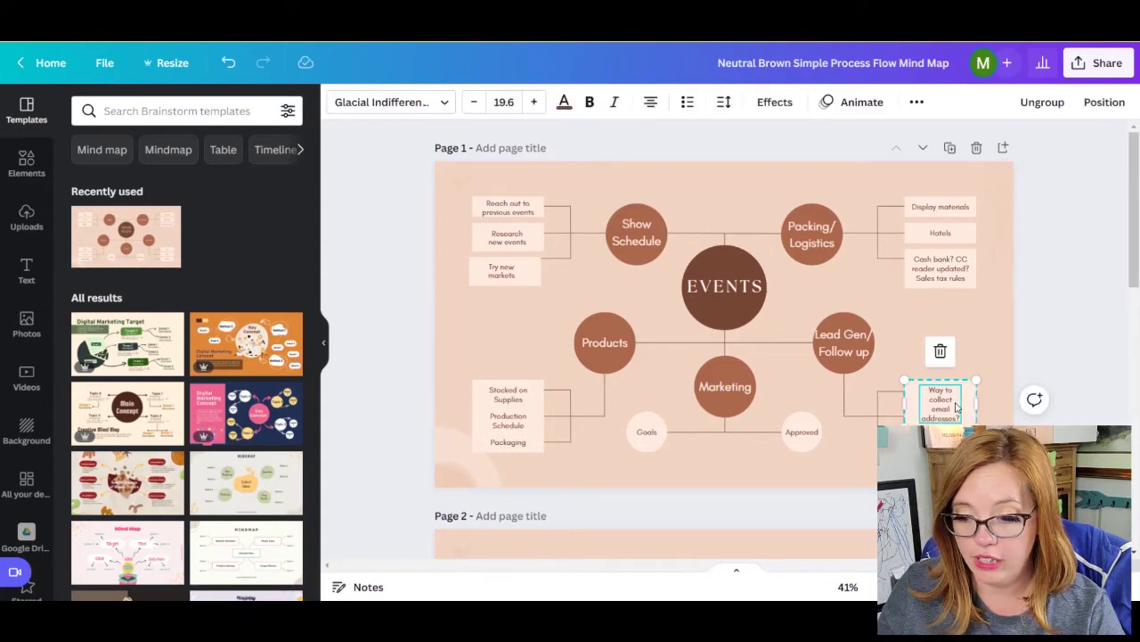
pyautogui.click(960, 401)
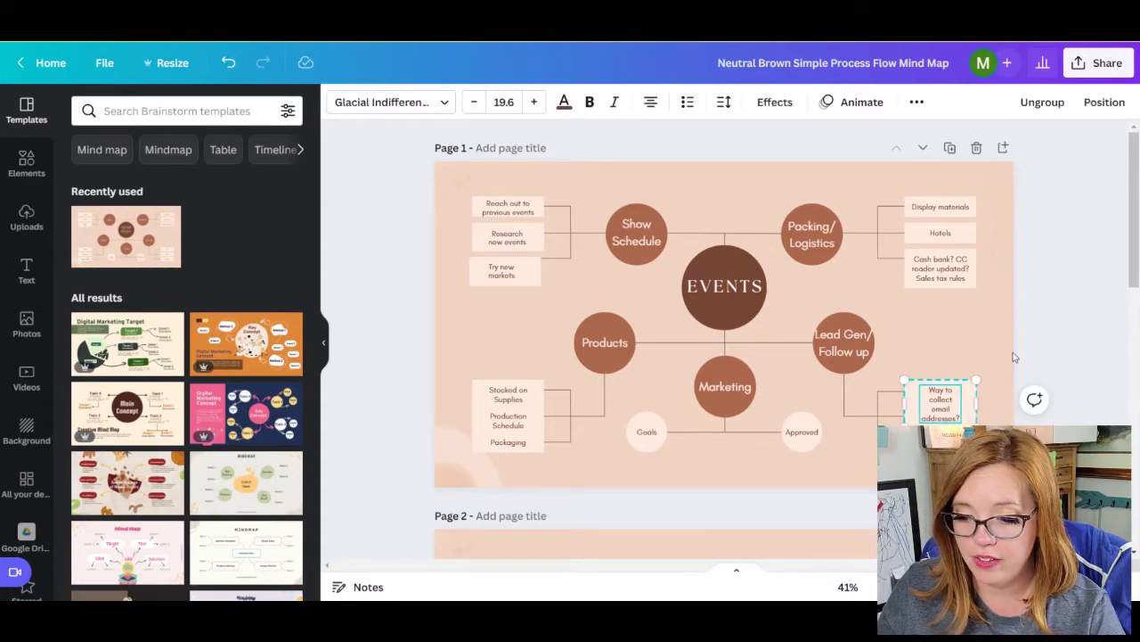
pyautogui.click(1075, 284)
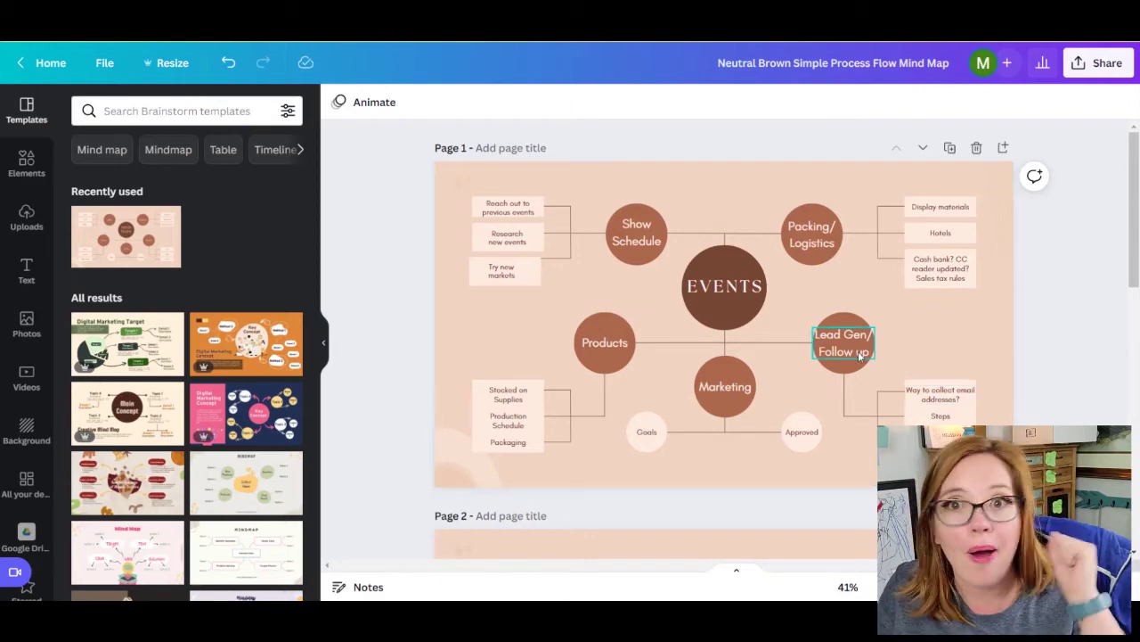
# Step: Change the Steps sub-item under Lead Gen/Follow up to read Stops
pyautogui.click(948, 417)
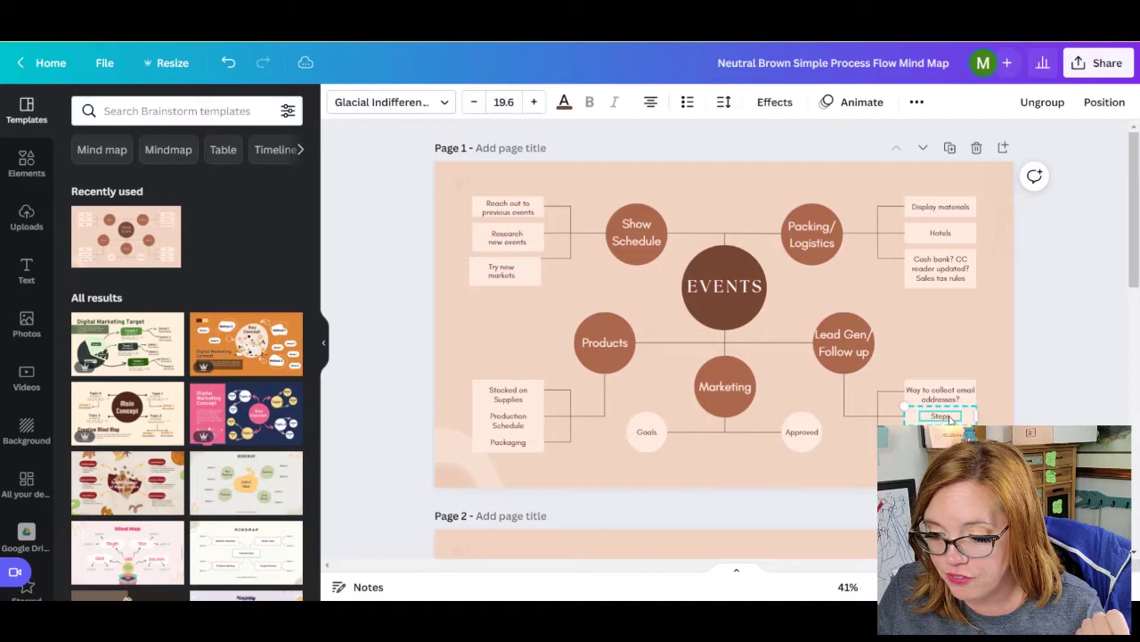
pyautogui.click(948, 417)
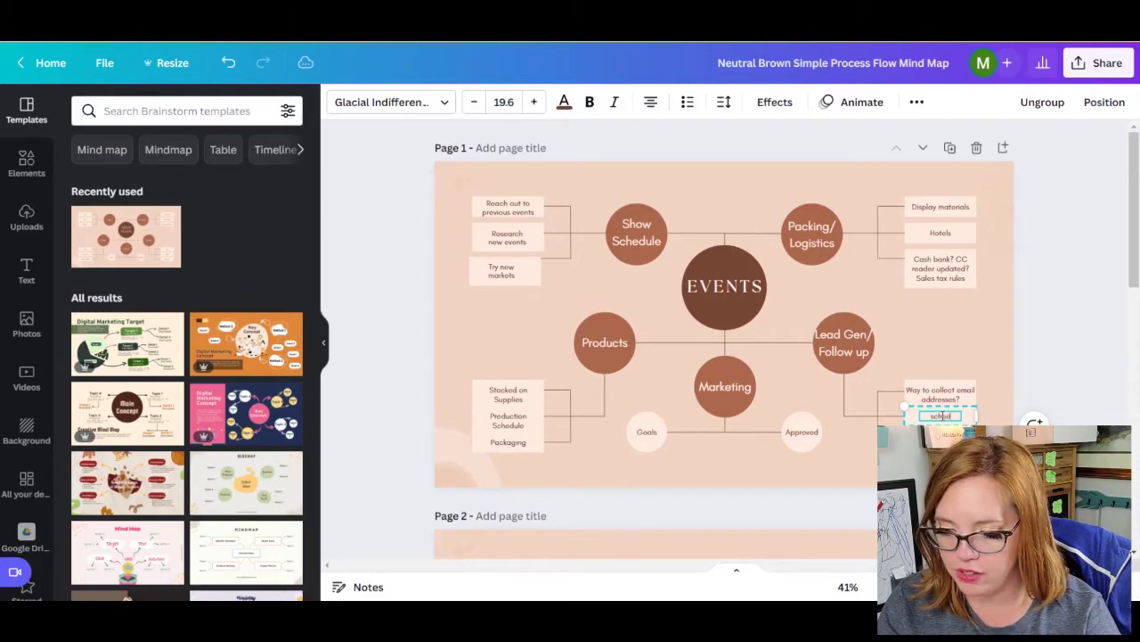
pyautogui.write('o')
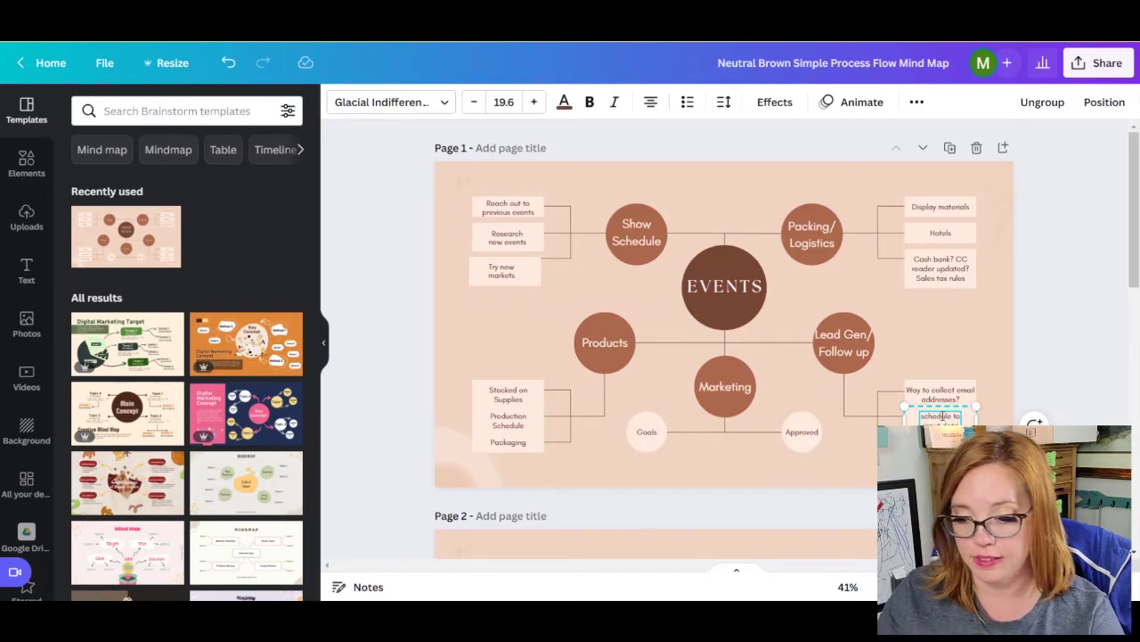
pyautogui.click(1034, 332)
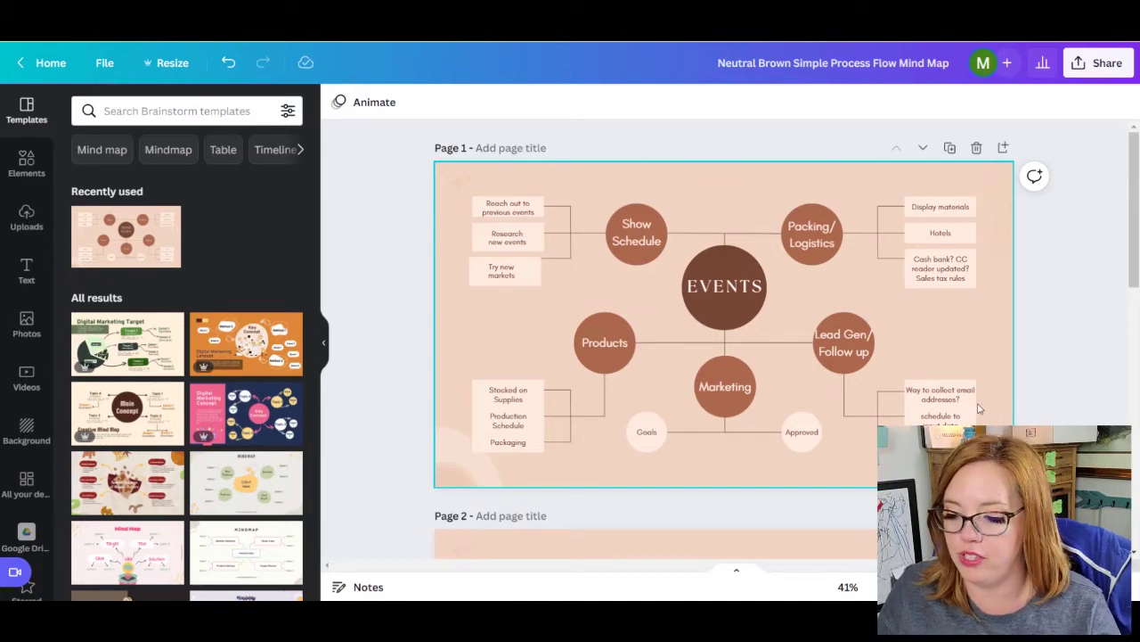
pyautogui.click(940, 441)
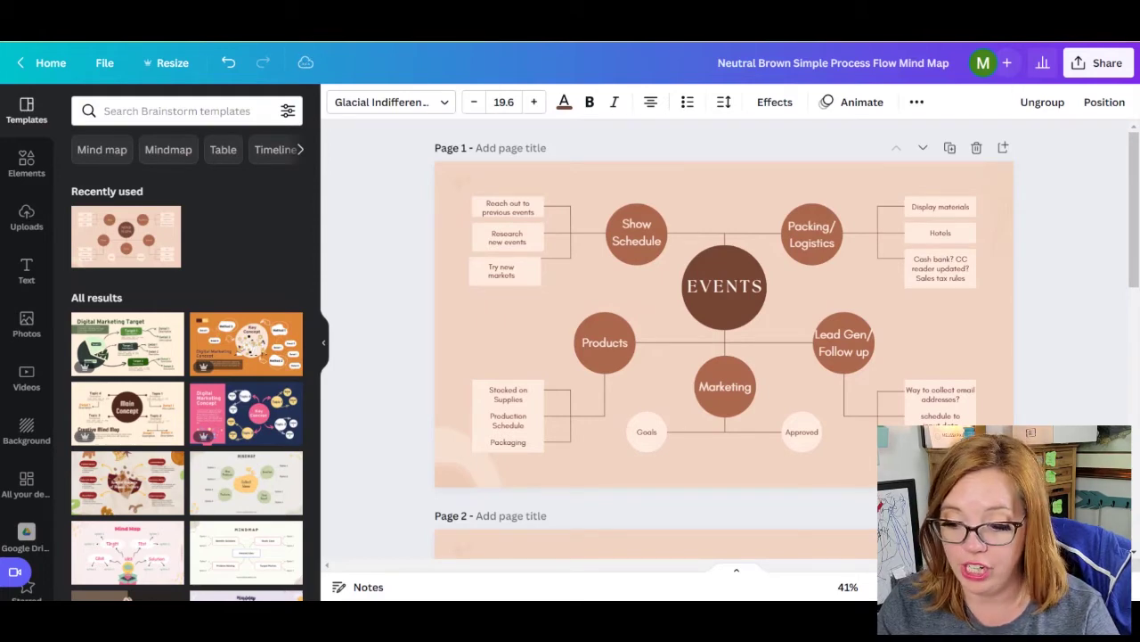
pyautogui.click(940, 403)
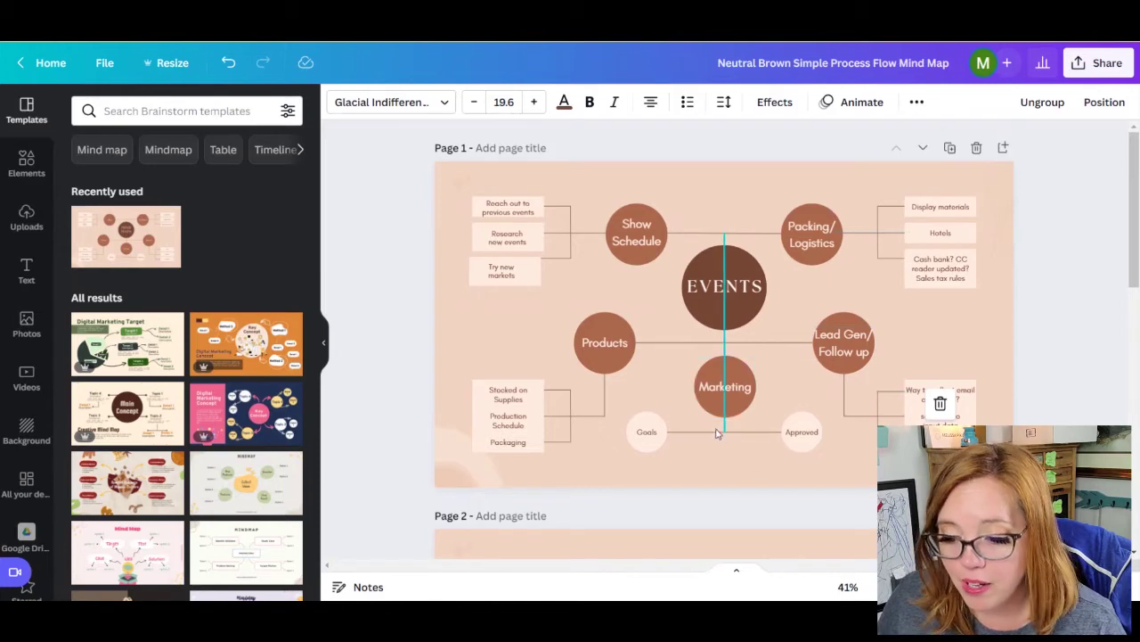
# Step: Relabel Marketing's Goals and Approved sub-bubbles as 'emails' and 'SM'
pyautogui.click(648, 434)
pyautogui.doubleClick(647, 434)
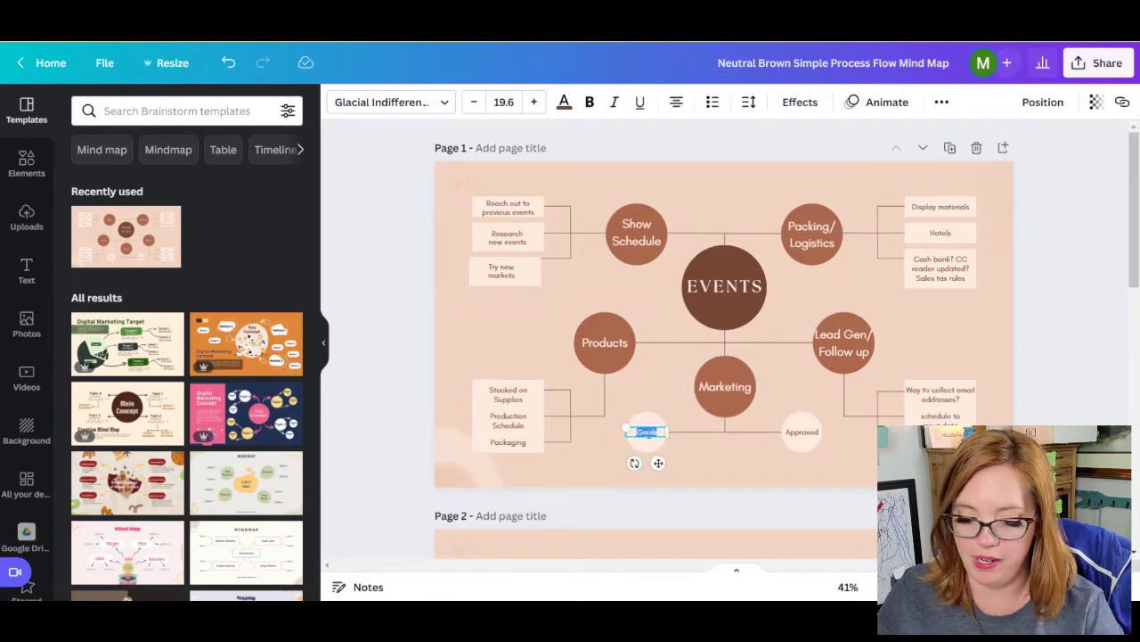
pyautogui.write('emails')
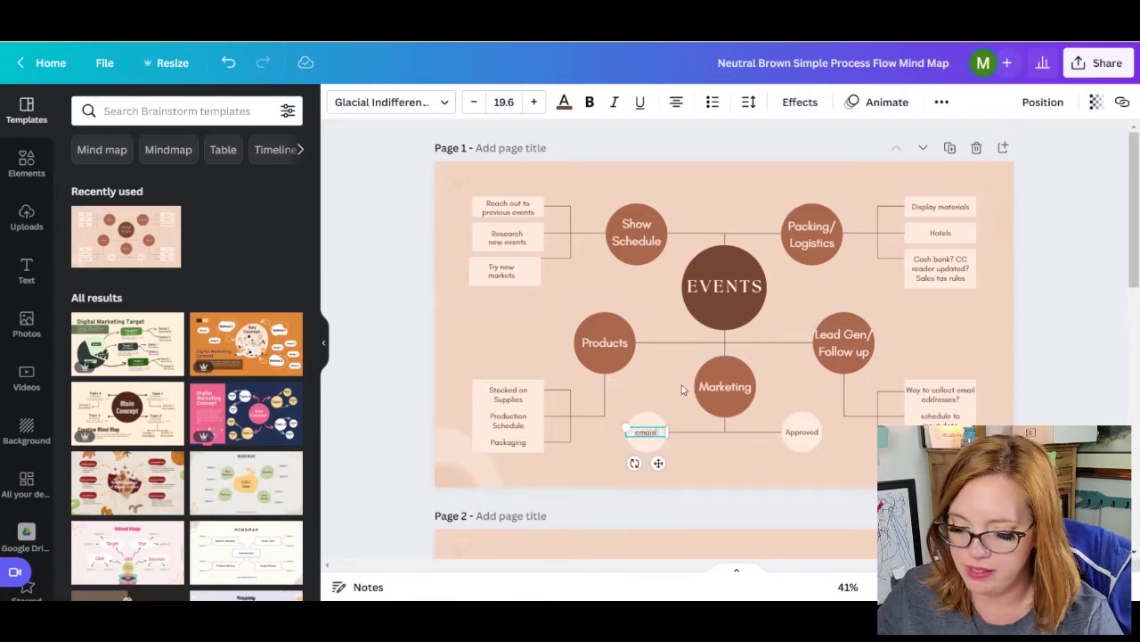
pyautogui.click(794, 441)
pyautogui.click(794, 440)
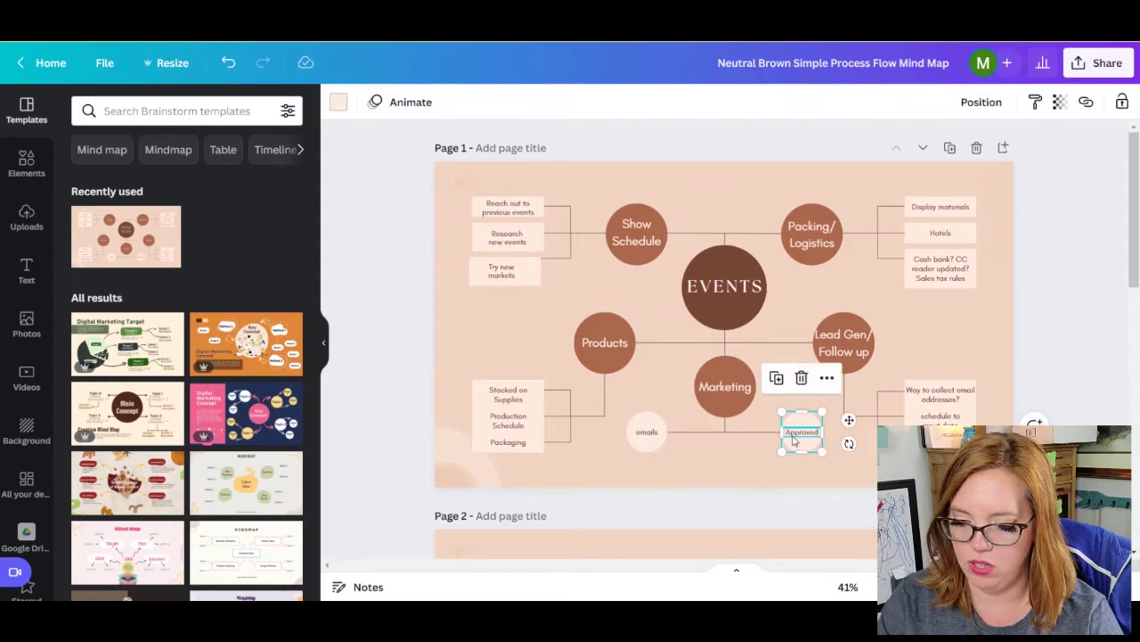
pyautogui.press('Delete')
pyautogui.doubleClick(794, 433)
pyautogui.write('SM')
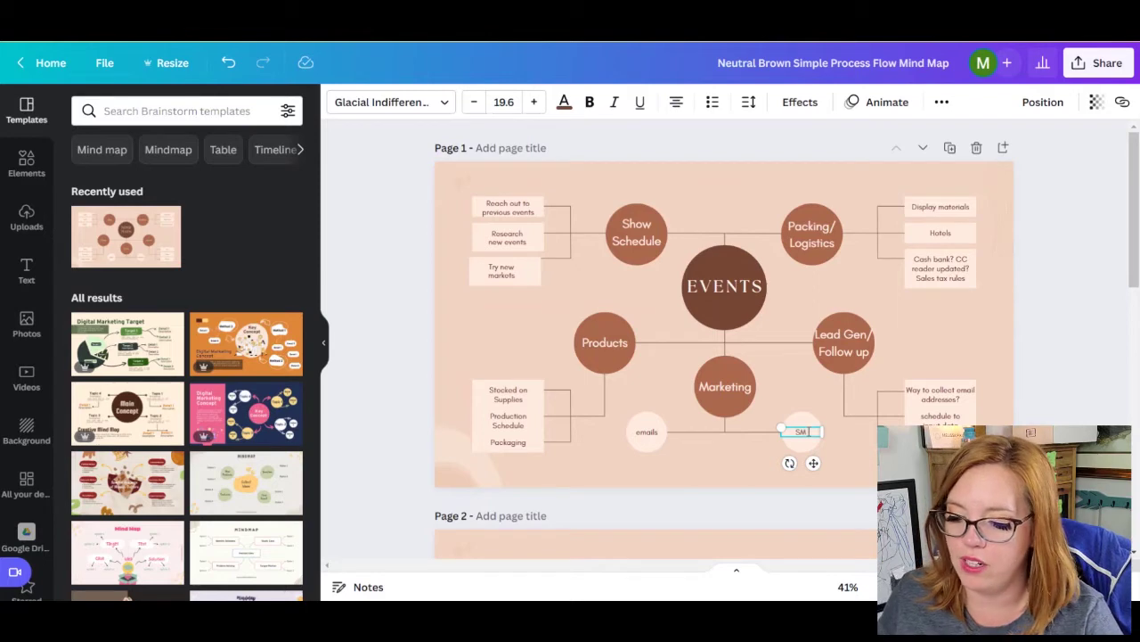
pyautogui.click(1100, 309)
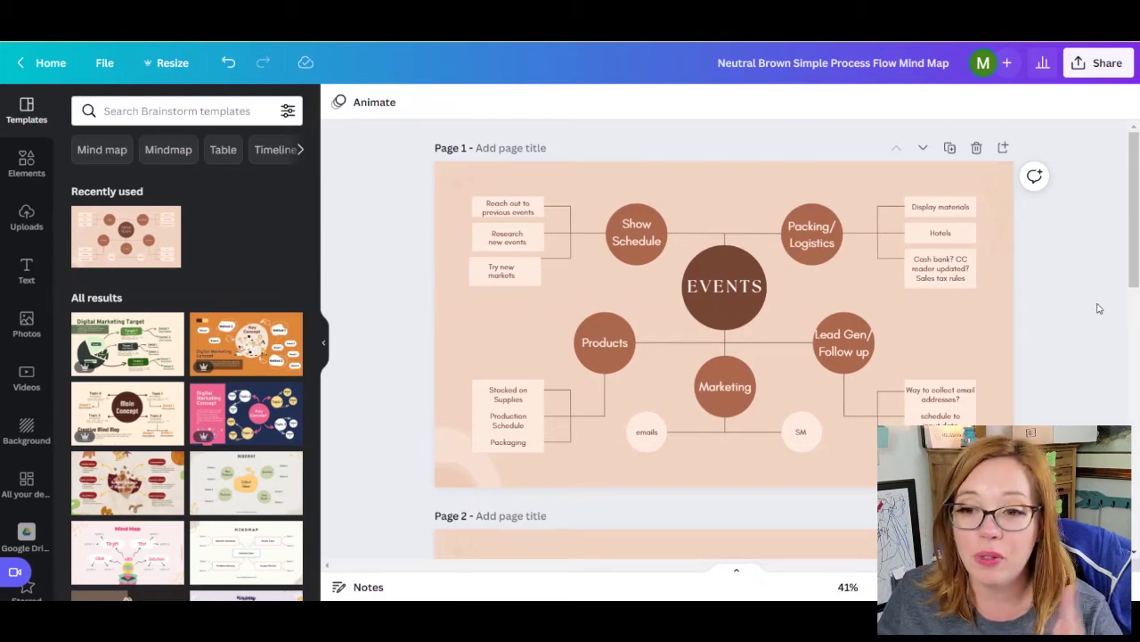
# Step: On page 2, rename the Idea and Data bubbles to Theme and Products
pyautogui.scroll(-3, 1099, 309)
pyautogui.scroll(3, 1100, 307)
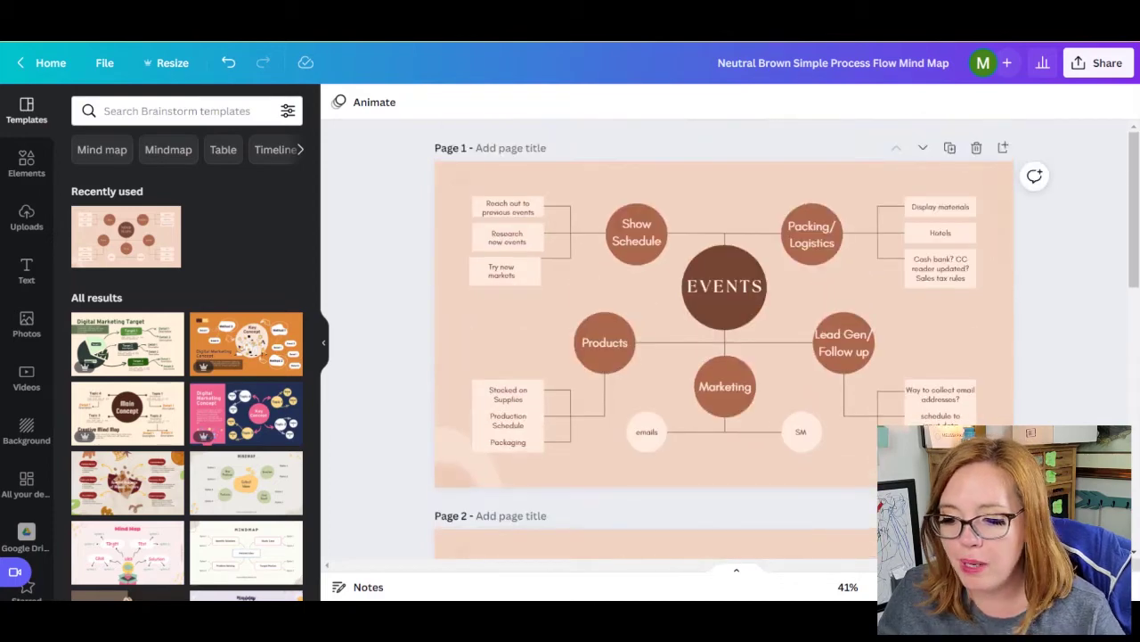
pyautogui.scroll(-3, 1134, 522)
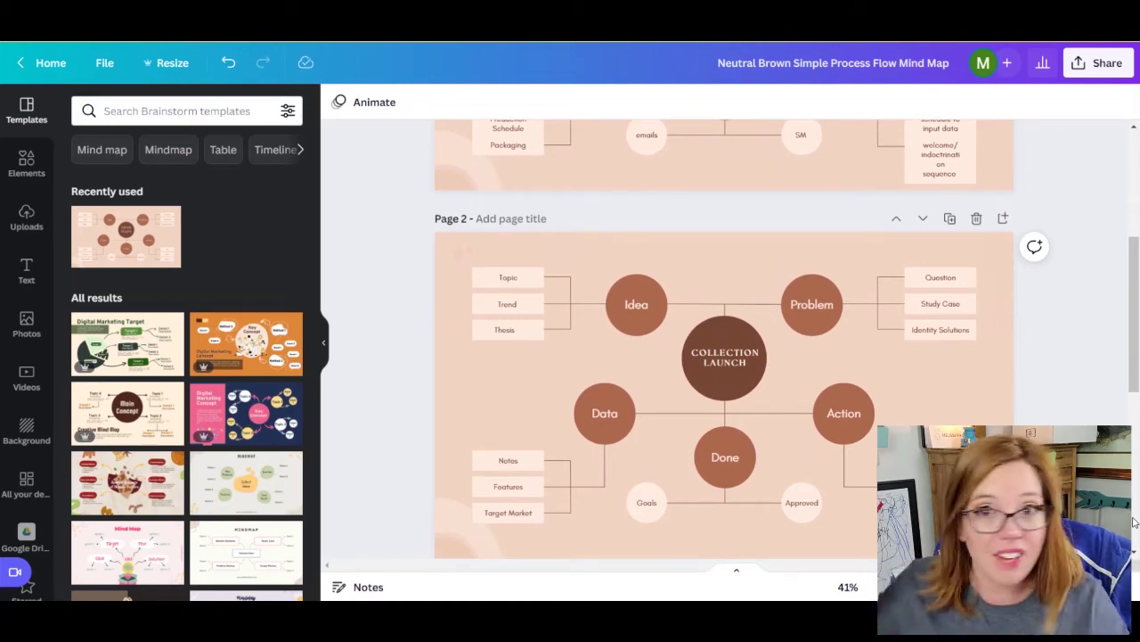
pyautogui.click(634, 305)
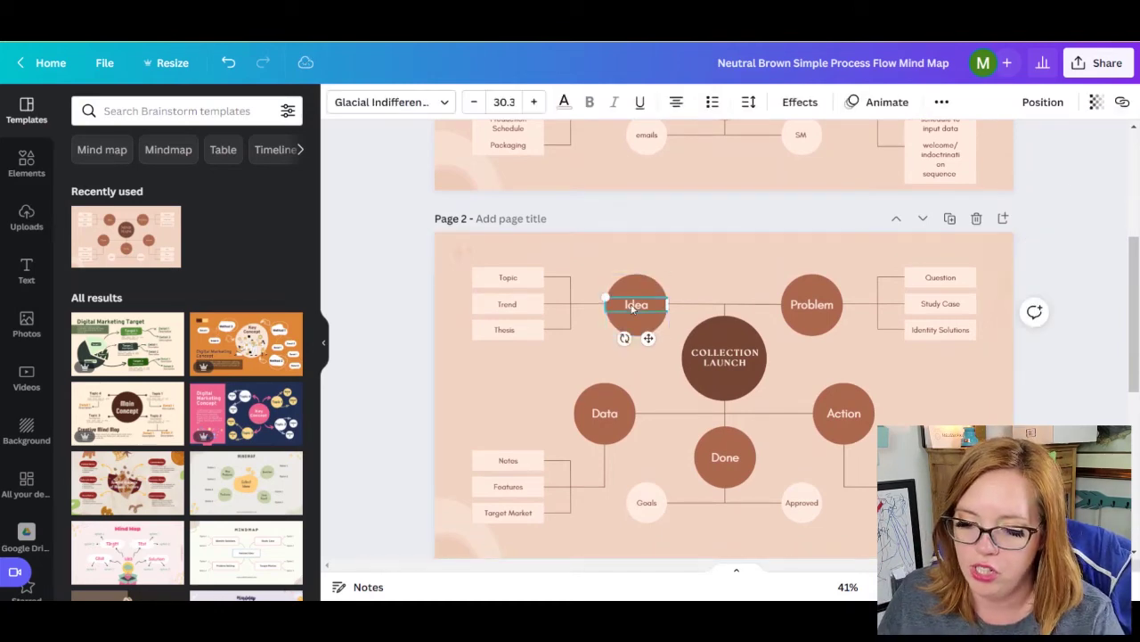
pyautogui.doubleClick(634, 306)
pyautogui.write('Theme')
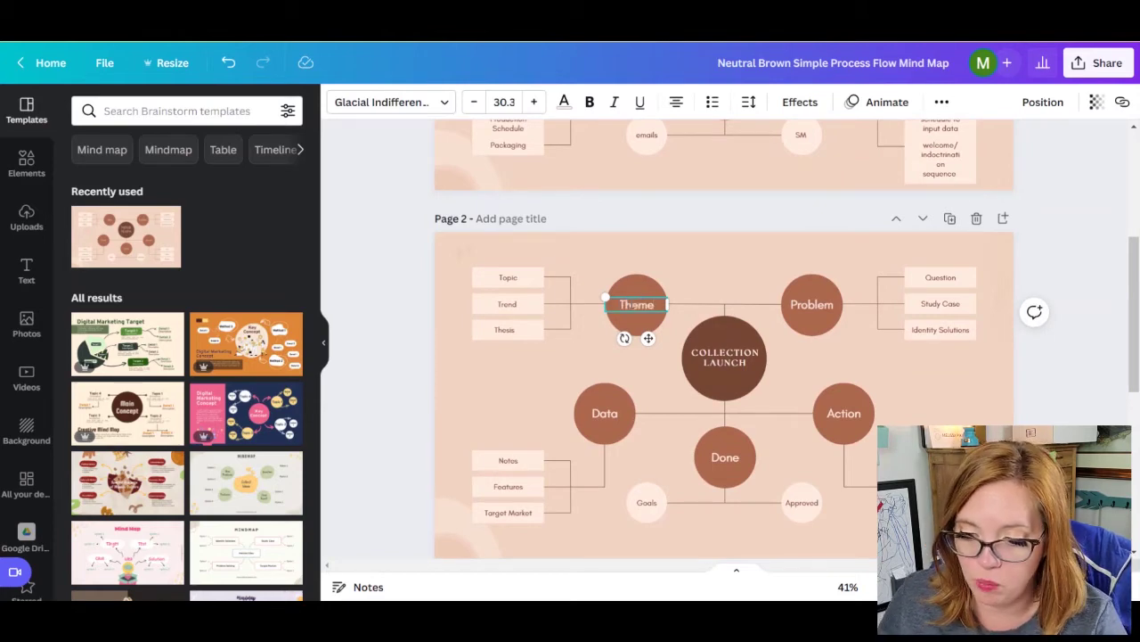
pyautogui.doubleClick(605, 414)
pyautogui.write('Products')
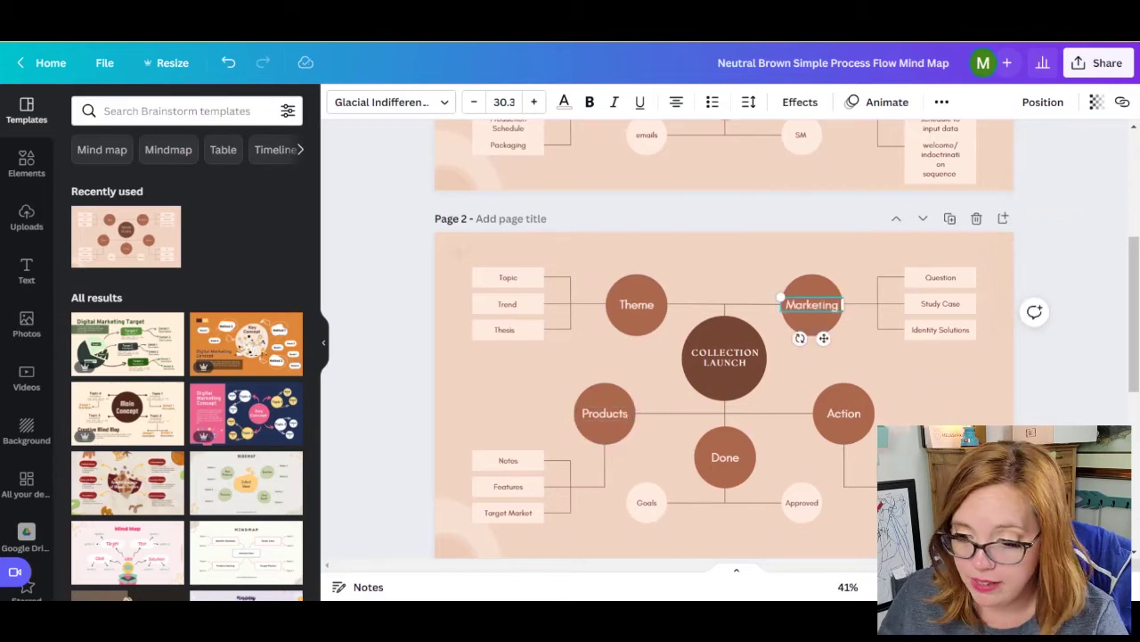
# Step: Rename the Marketing and Action bubbles to Pre-Marketing and Post Marketing
pyautogui.hotkey('ctrl', 'a')
pyautogui.write('Pre')
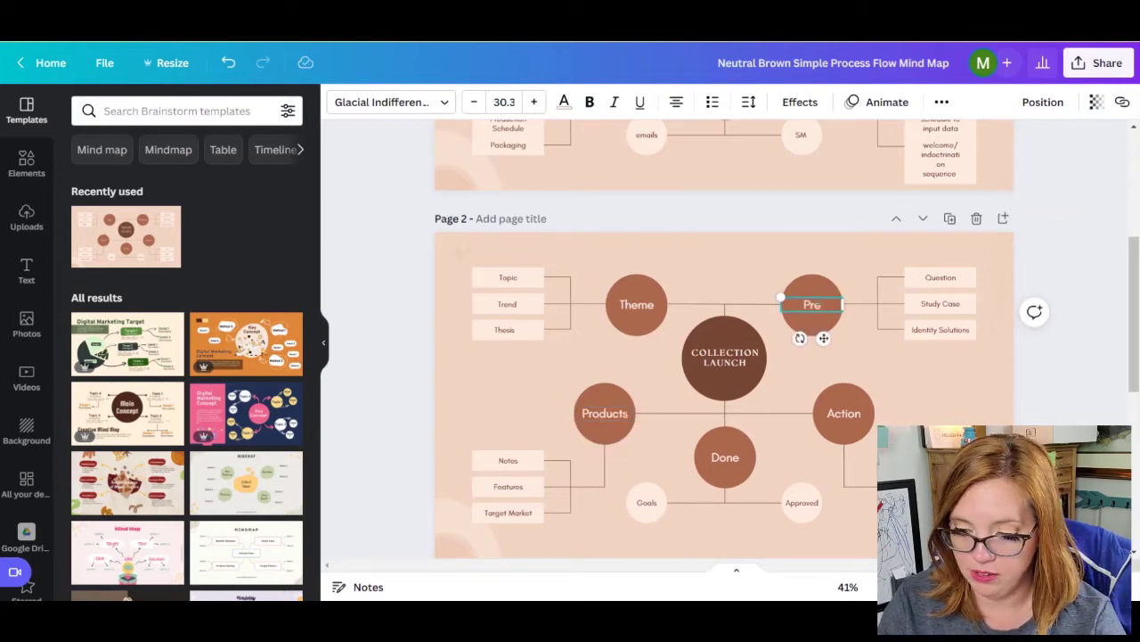
pyautogui.write('-Marketing')
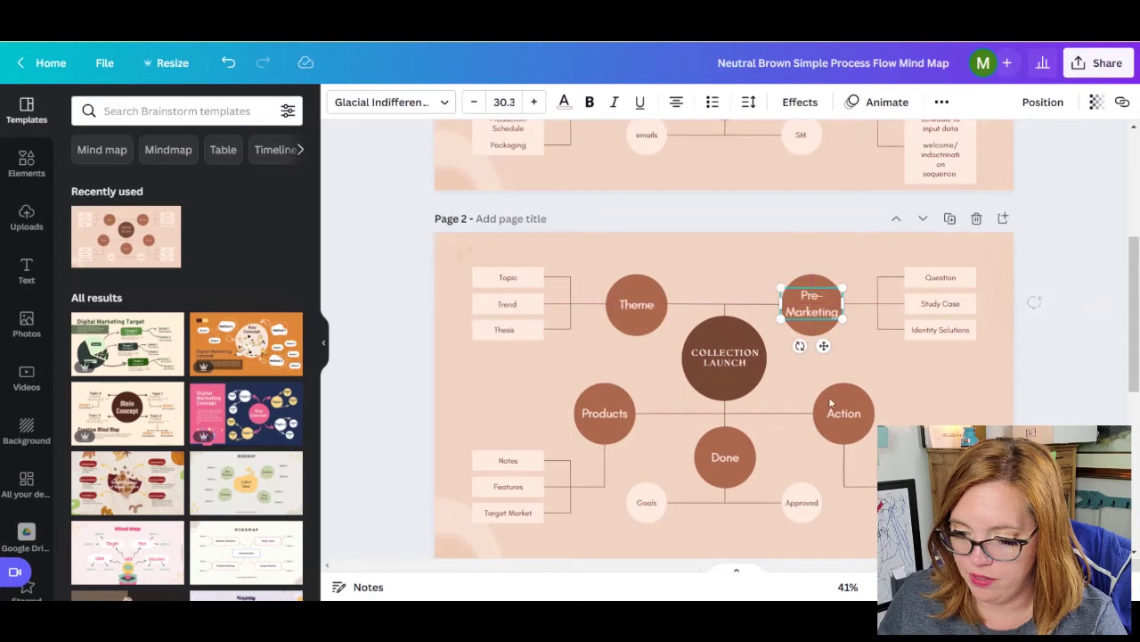
pyautogui.click(838, 416)
pyautogui.doubleClick(842, 413)
pyautogui.write('Post Marketing')
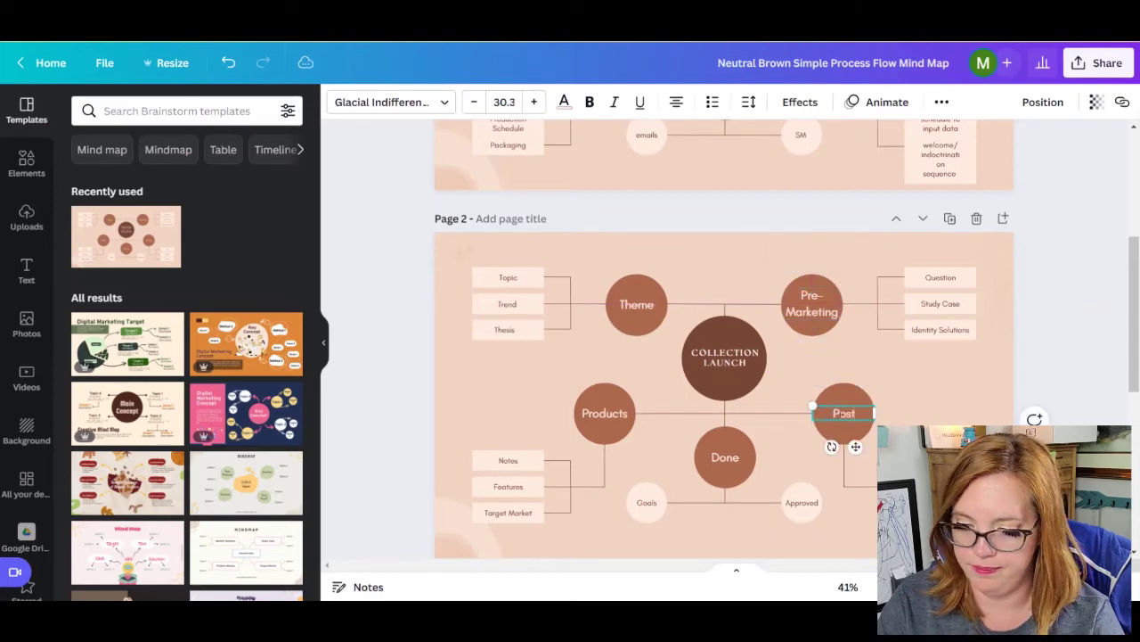
pyautogui.doubleClick(507, 277)
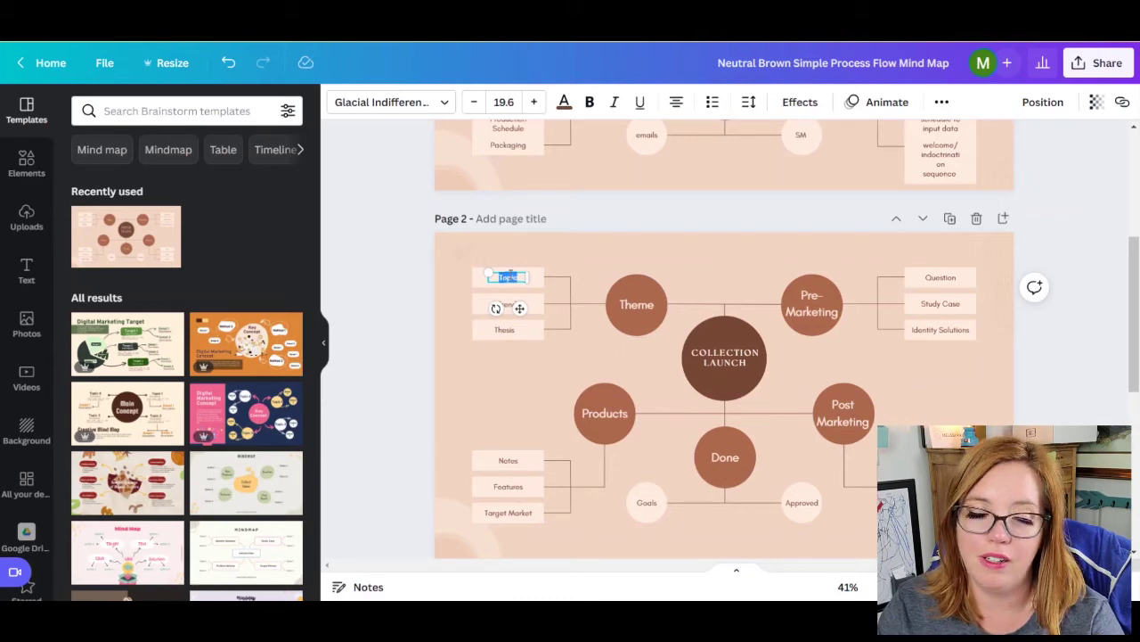
# Step: Rewrite Theme's sub-items as picking, curating photos and Ancillary content, widening boxes to fit
pyautogui.write('picking')
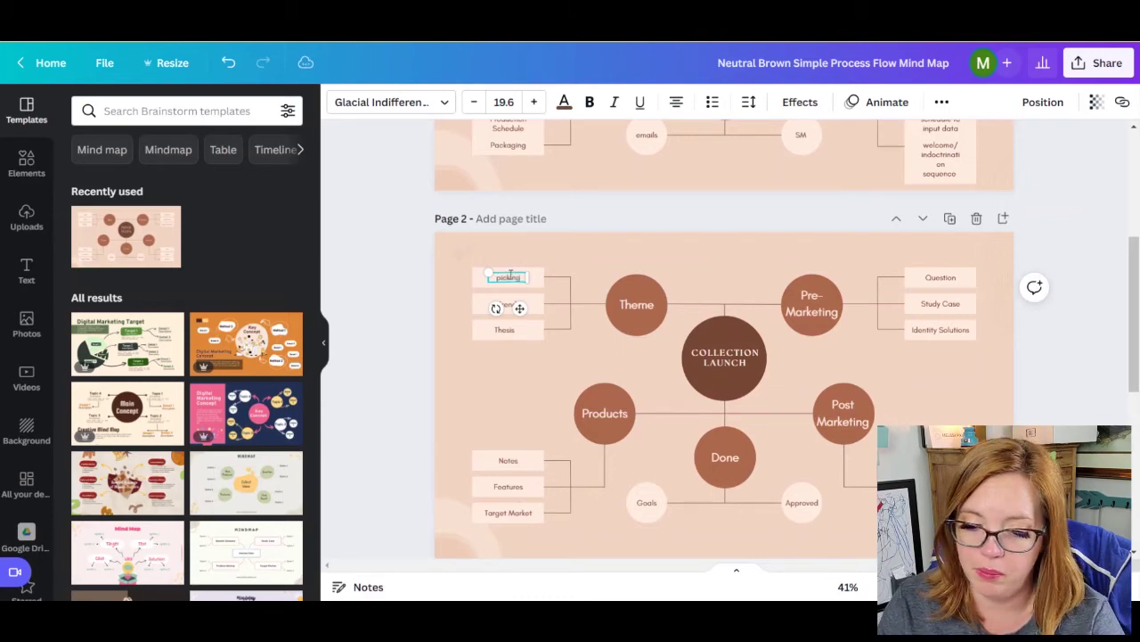
pyautogui.doubleClick(508, 304)
pyautogui.write('curating photos')
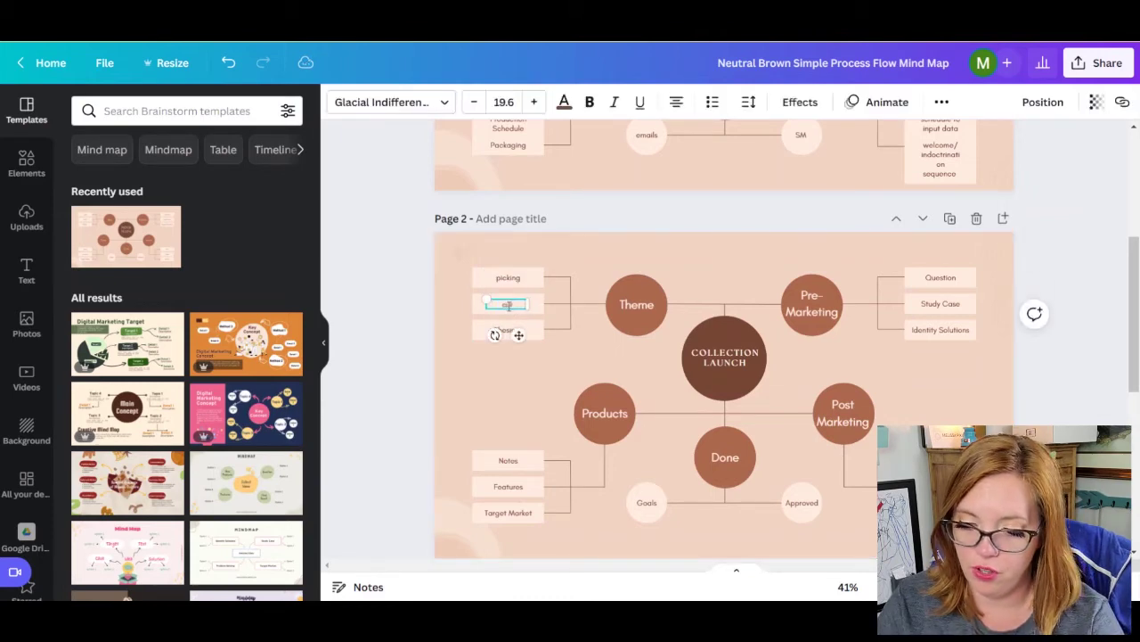
pyautogui.click(462, 304)
pyautogui.click(495, 317)
pyautogui.moveTo(534, 306); pyautogui.dragTo(545, 306)
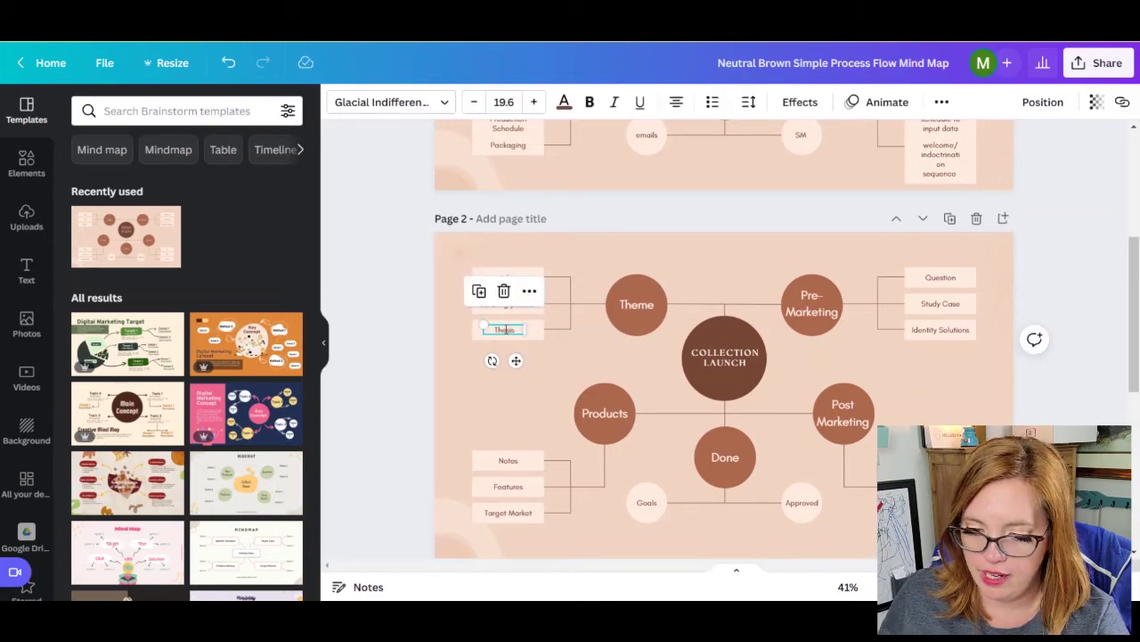
pyautogui.doubleClick(504, 330)
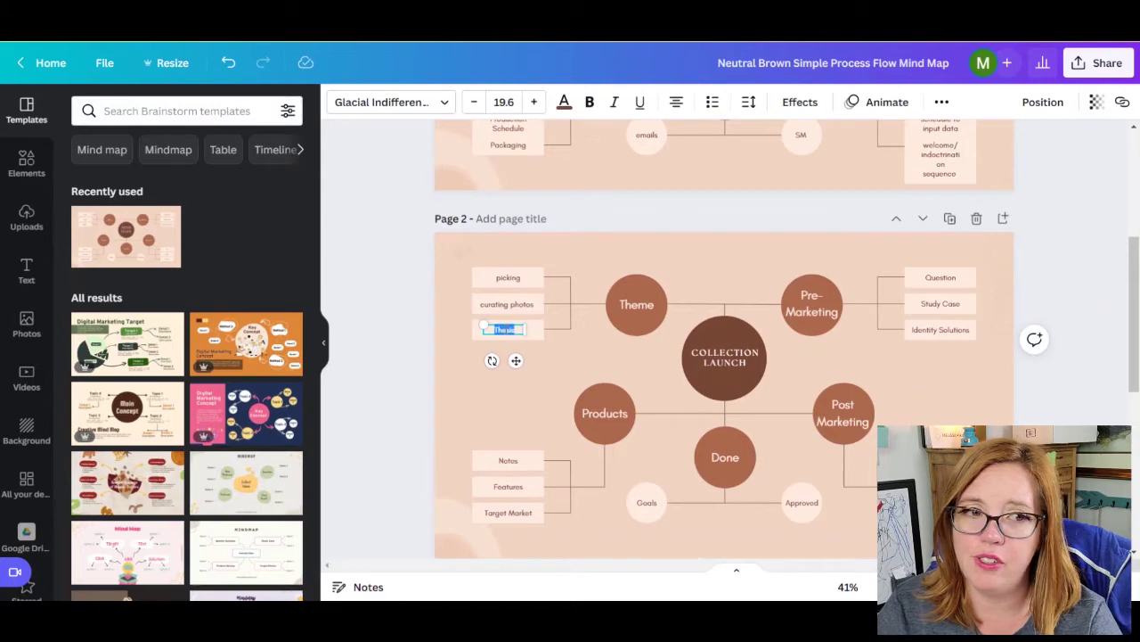
pyautogui.write('Ancillary content')
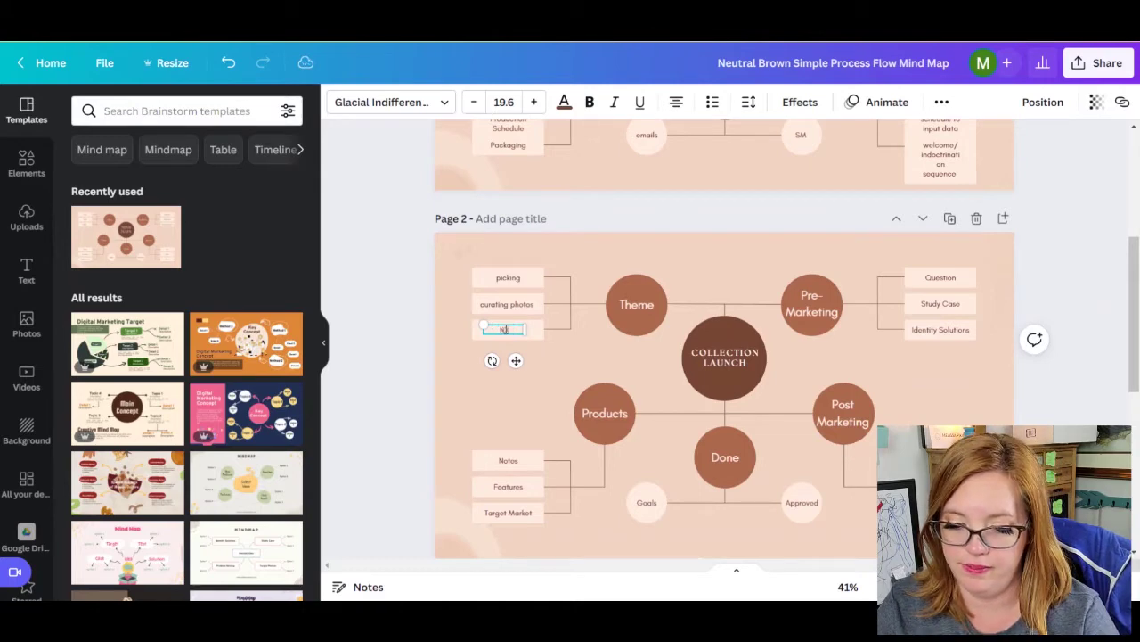
pyautogui.click(462, 338)
pyautogui.click(508, 334)
pyautogui.moveTo(531, 334); pyautogui.dragTo(470, 333)
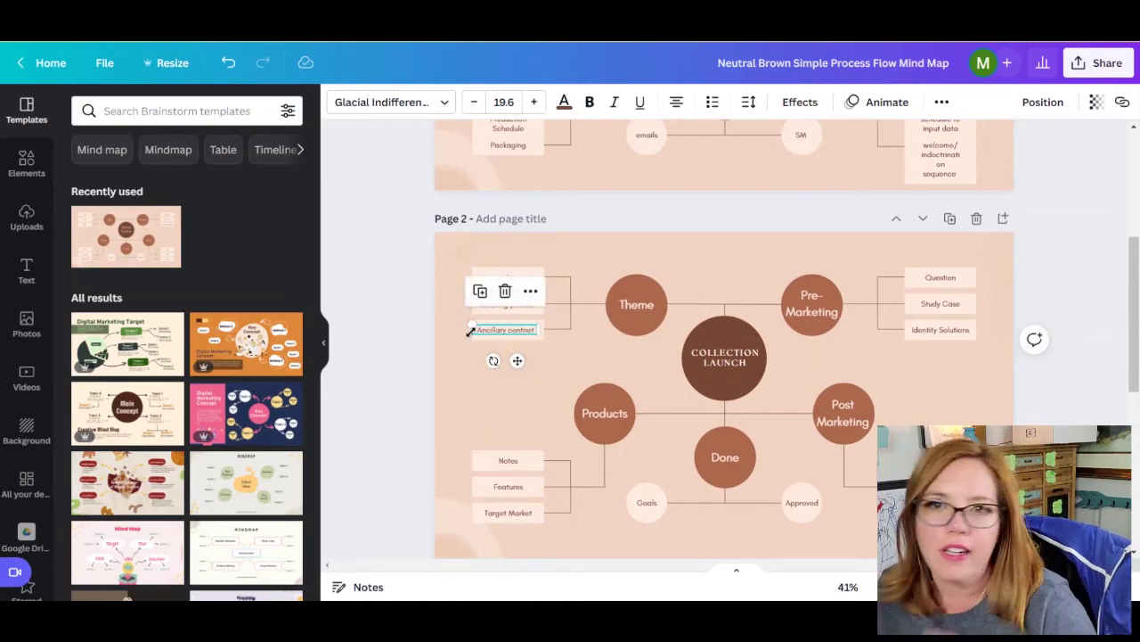
pyautogui.click(415, 306)
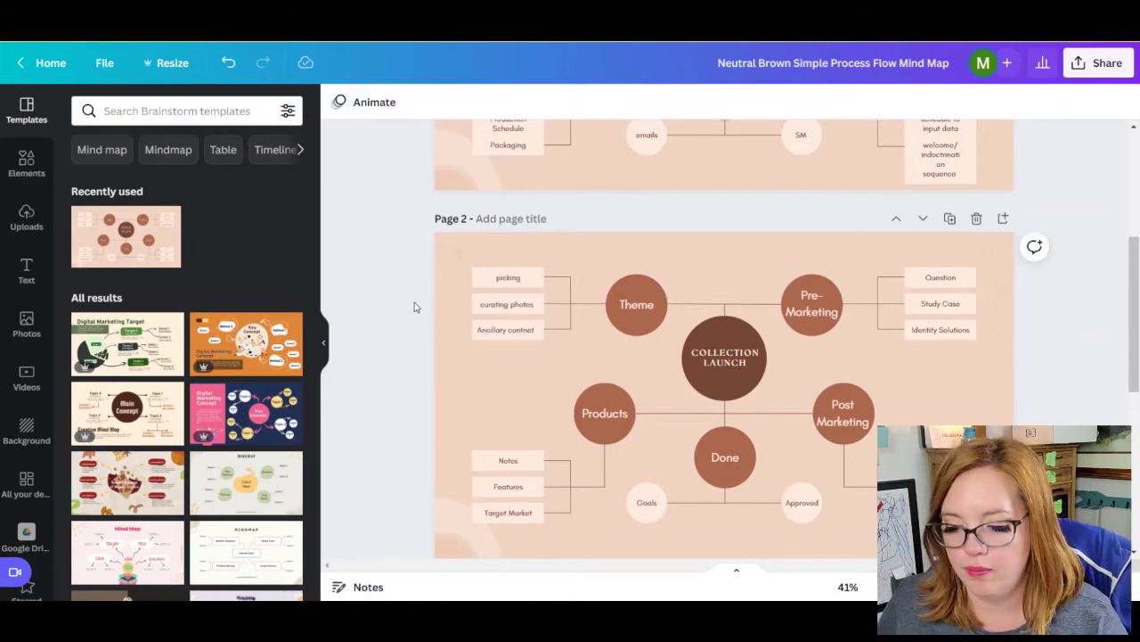
# Step: Rewrite Products' sub-items as roadmap, make products and photos & deeprip
pyautogui.click(507, 460)
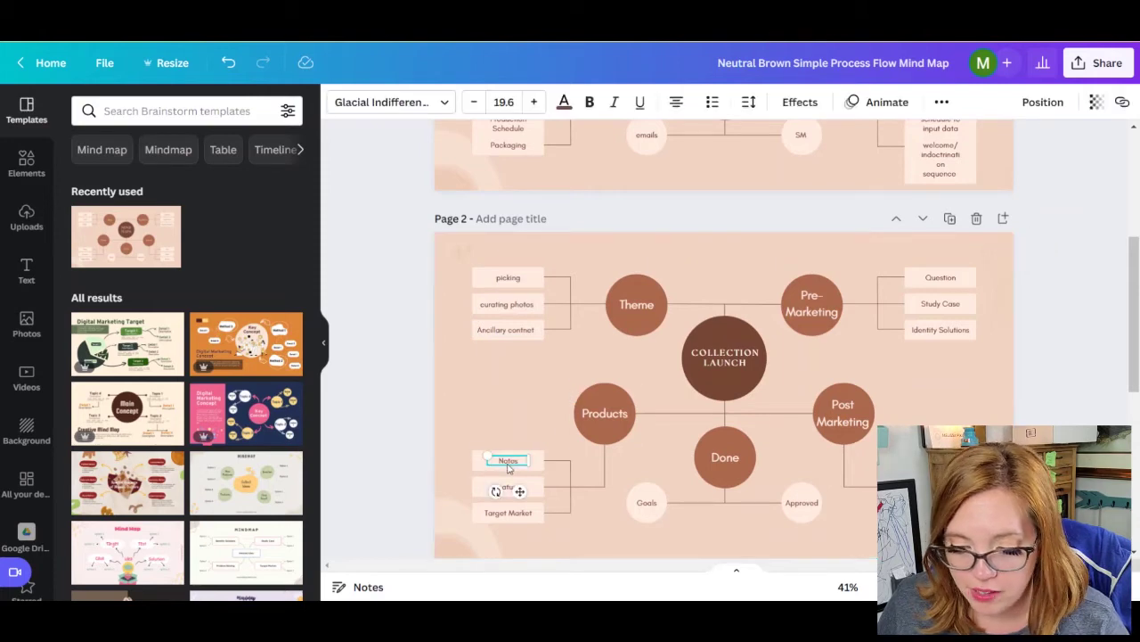
pyautogui.doubleClick(508, 461)
pyautogui.write('roadmap')
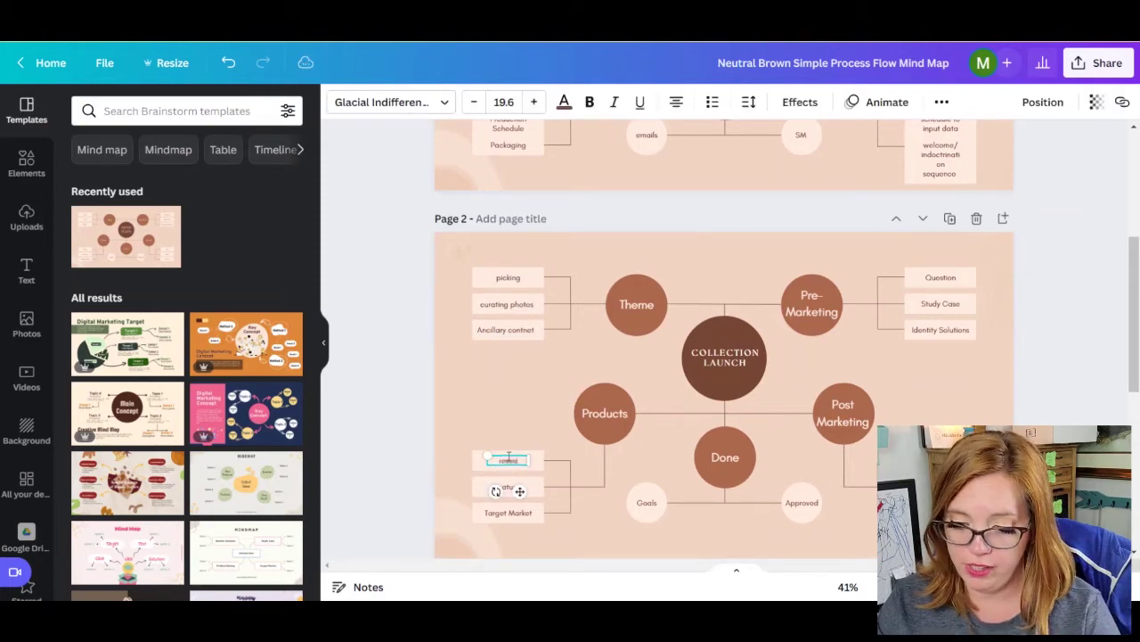
pyautogui.doubleClick(507, 486)
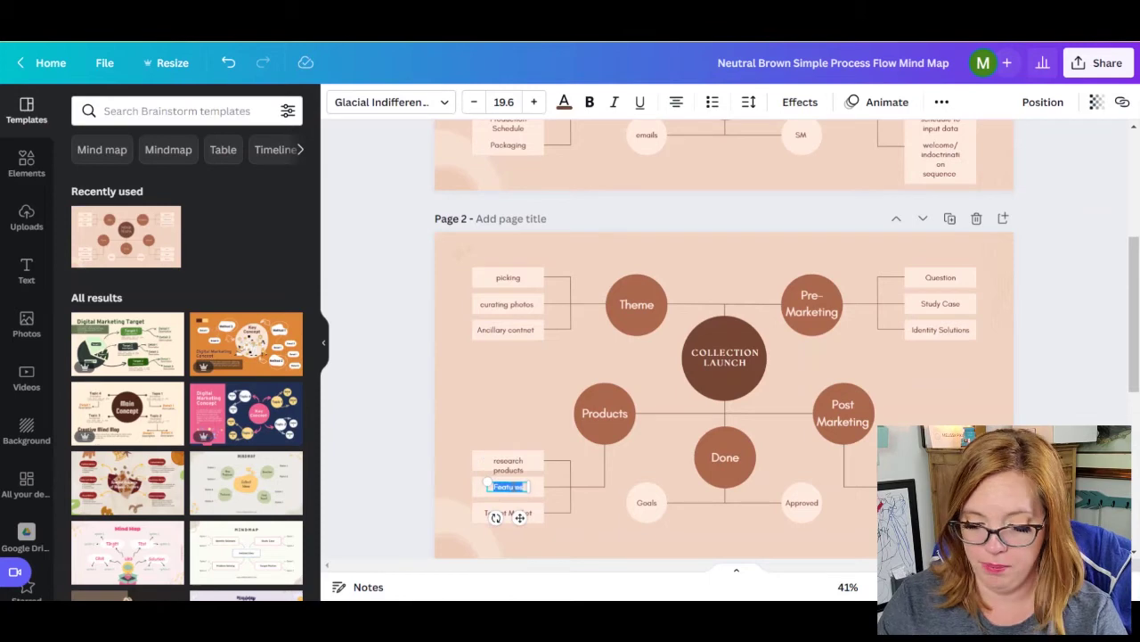
pyautogui.write('make products')
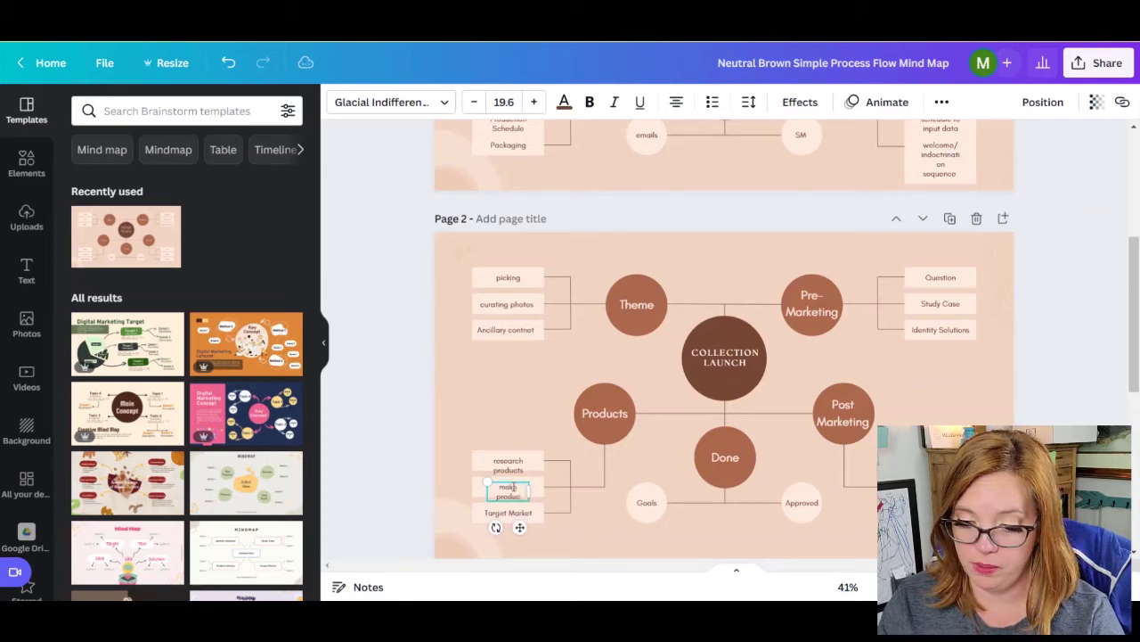
pyautogui.click(534, 534)
pyautogui.doubleClick(508, 513)
pyautogui.write('photos & d')
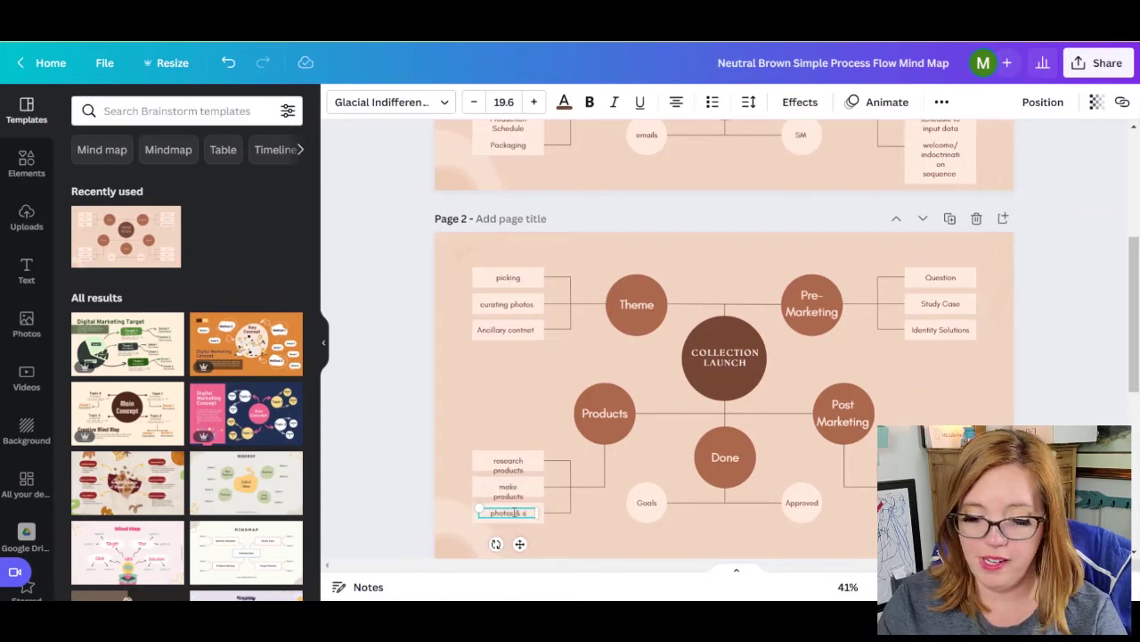
pyautogui.write('eeprip')
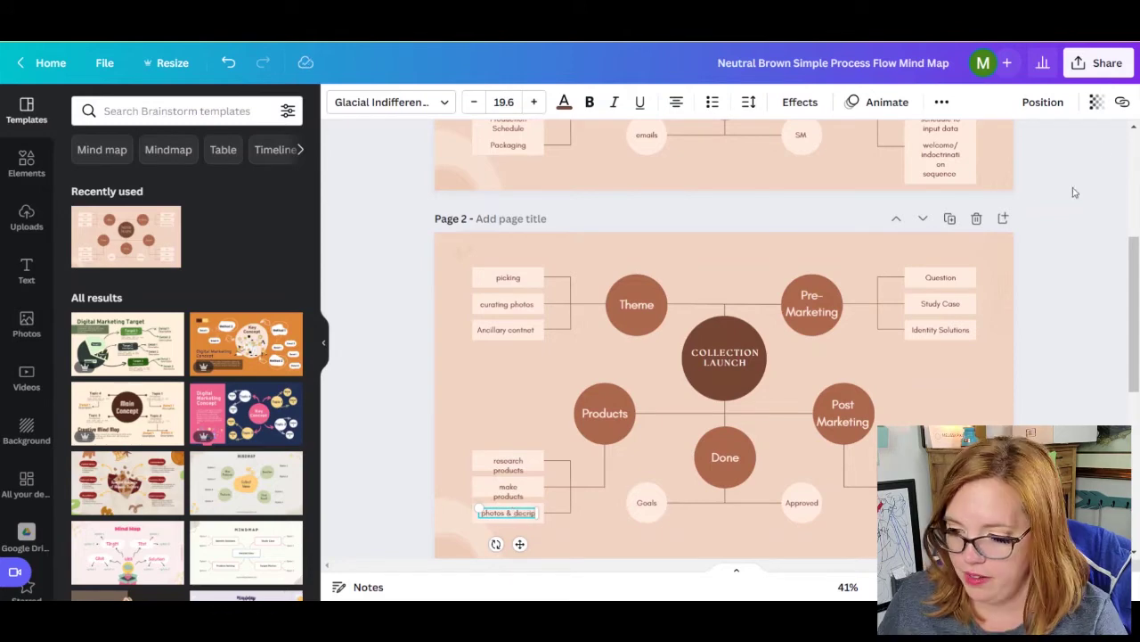
pyautogui.click(1039, 193)
# Step: Rewrite Pre-Marketing's sub-items as countdowns, teasers and schedule sm/ emails
pyautogui.click(940, 277)
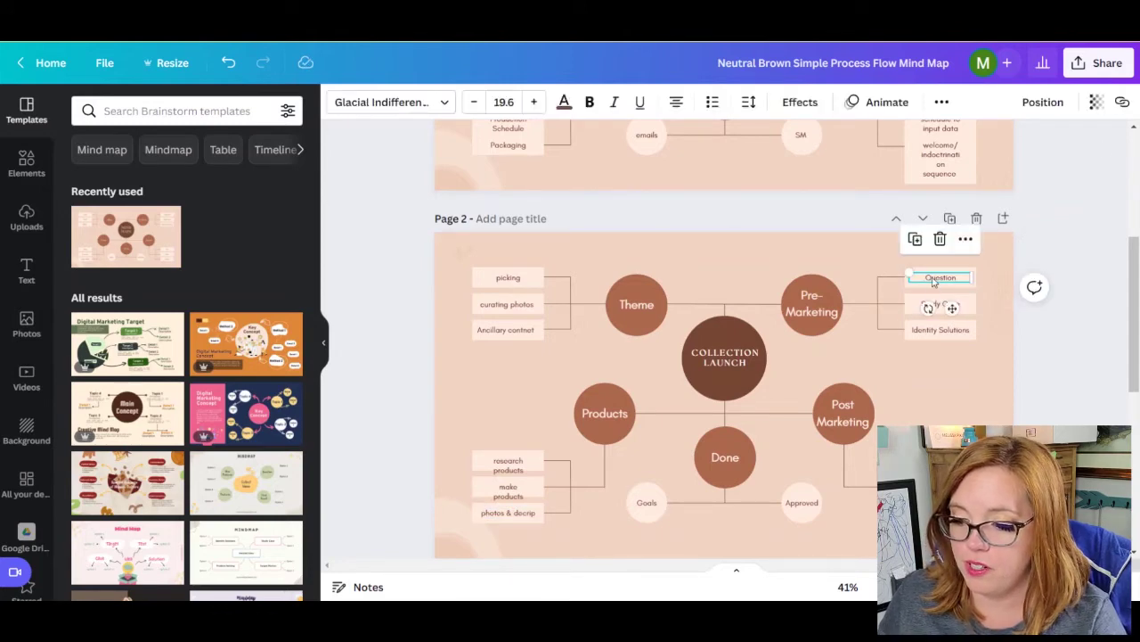
pyautogui.doubleClick(937, 278)
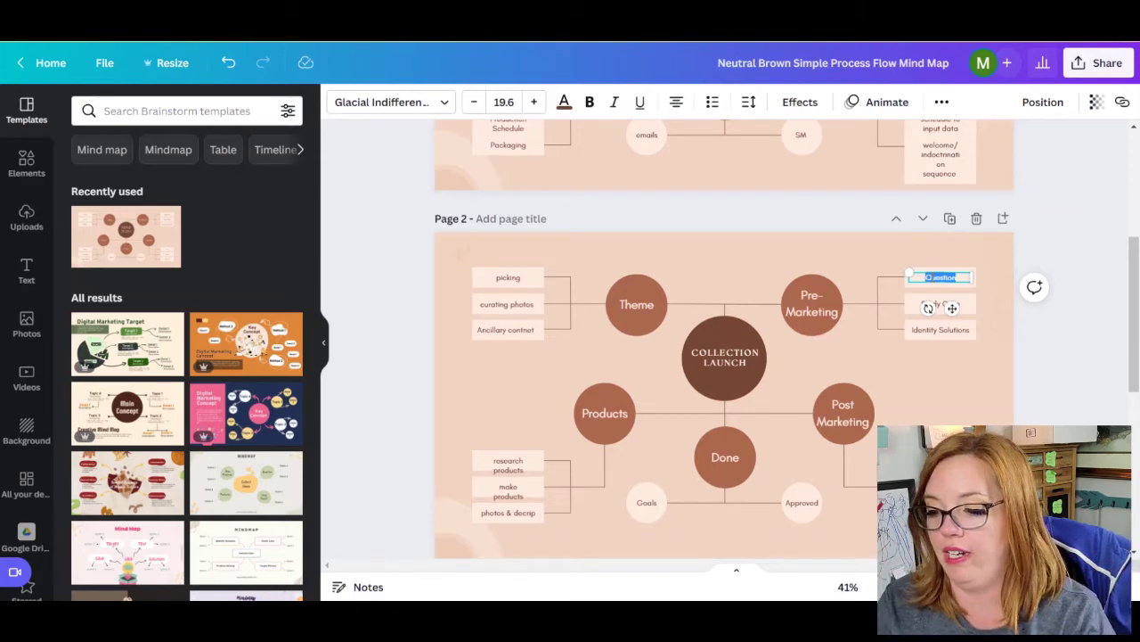
pyautogui.write('countdowns')
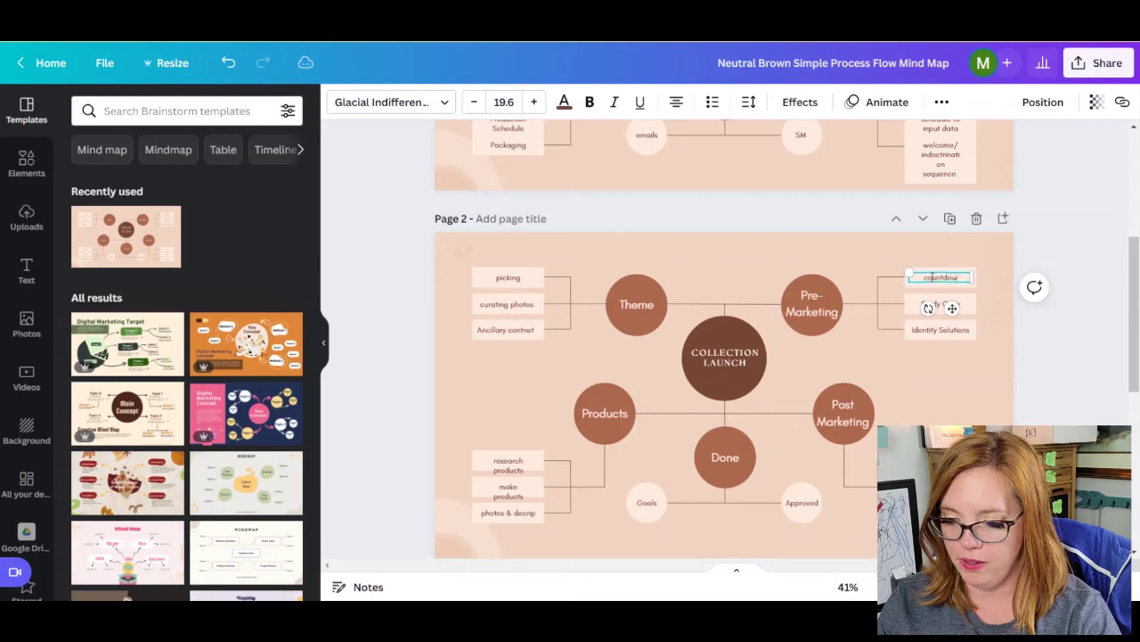
pyautogui.click(933, 305)
pyautogui.doubleClick(933, 305)
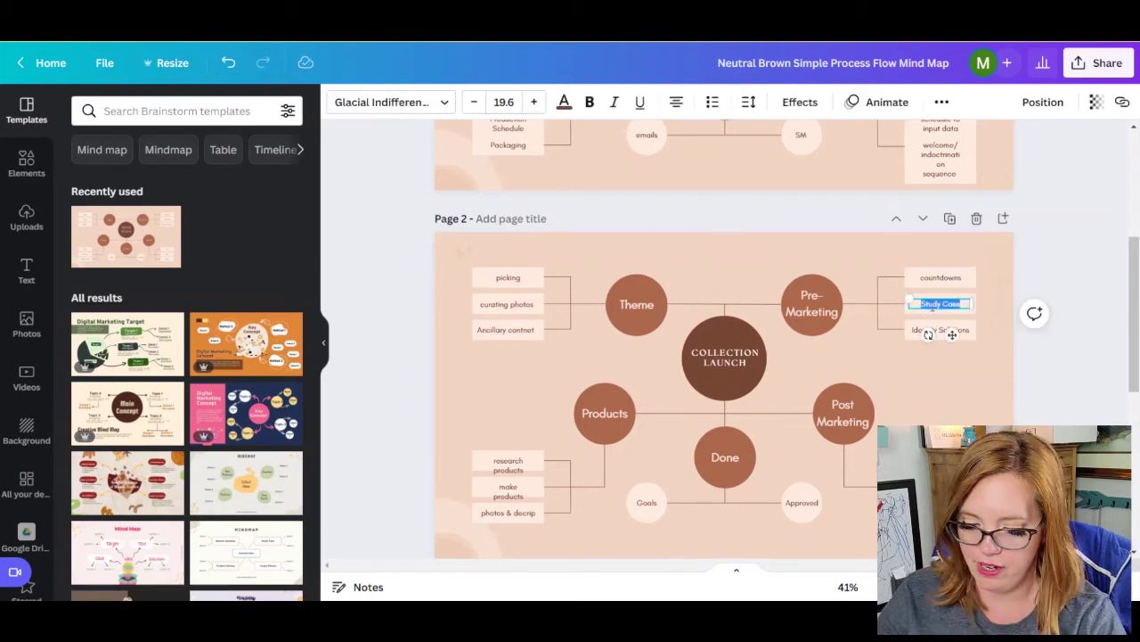
pyautogui.write('fosers')
pyautogui.click(933, 330)
pyautogui.doubleClick(933, 330)
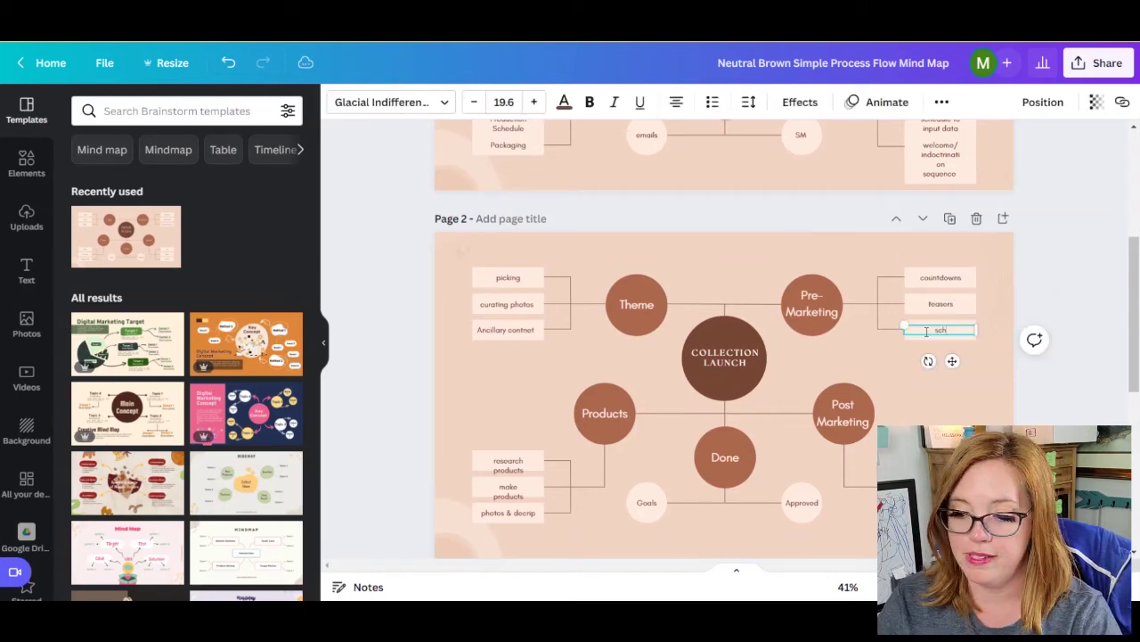
pyautogui.write('schedule')
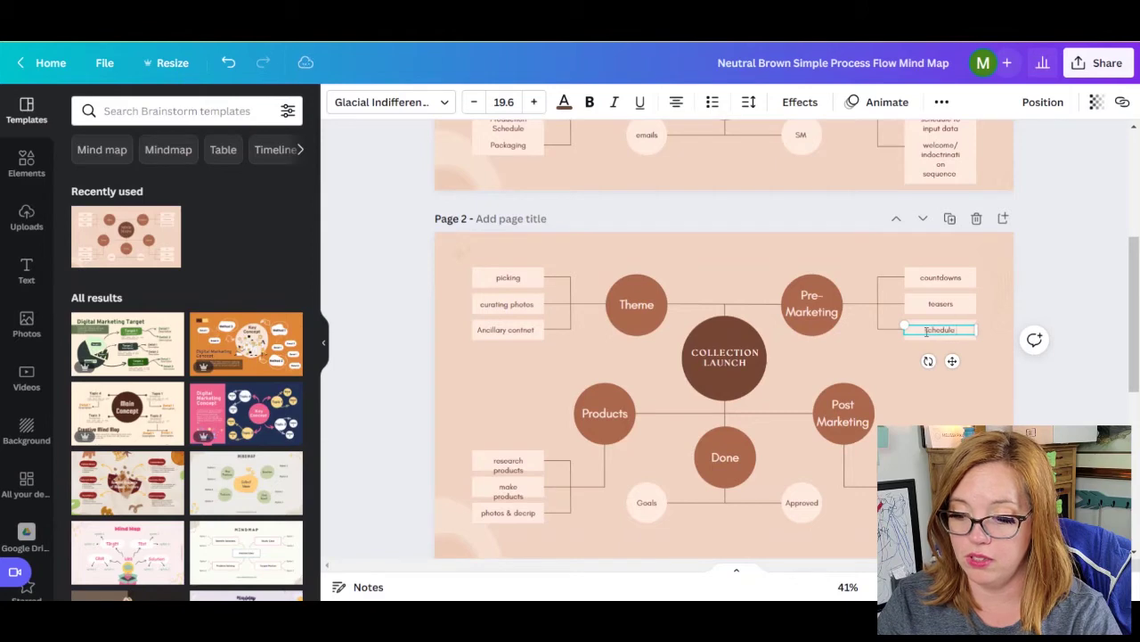
pyautogui.write(' sm/ emails')
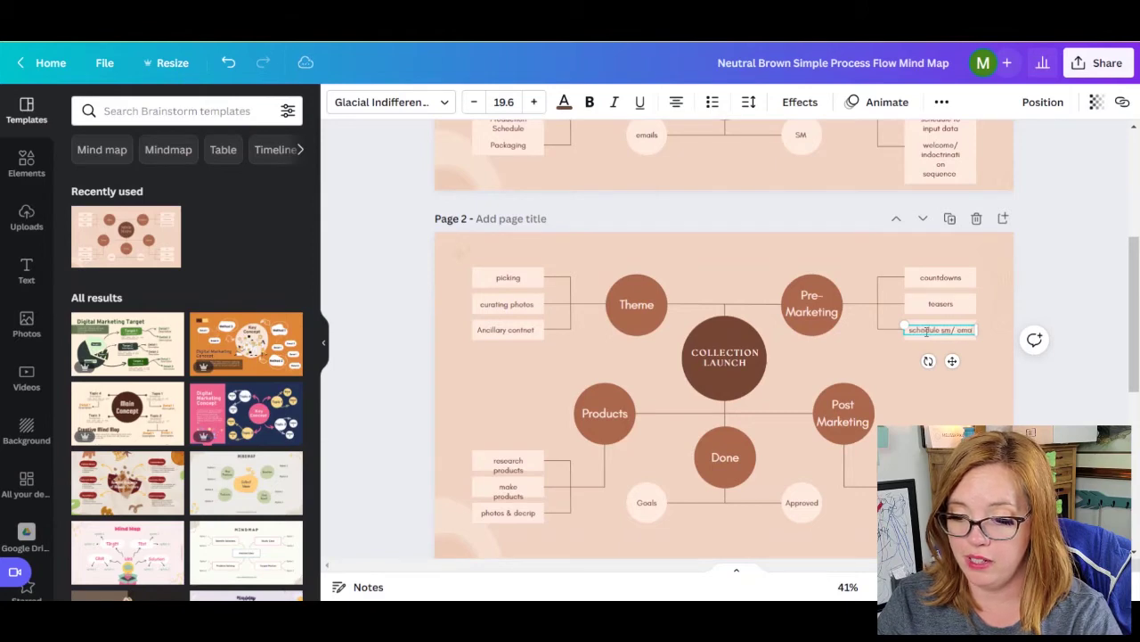
pyautogui.click(1085, 415)
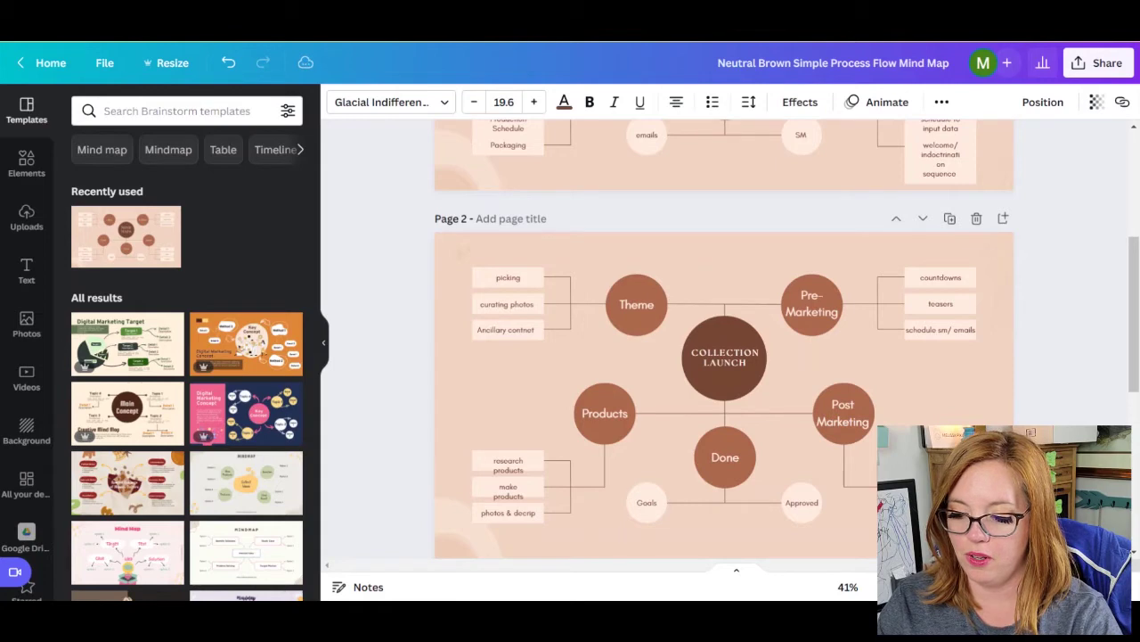
# Step: Scroll to page 3's CONTENT STRATEGY mind map and select its Idea bubble
pyautogui.scroll(-2, 1077, 395)
pyautogui.scroll(1, 1077, 395)
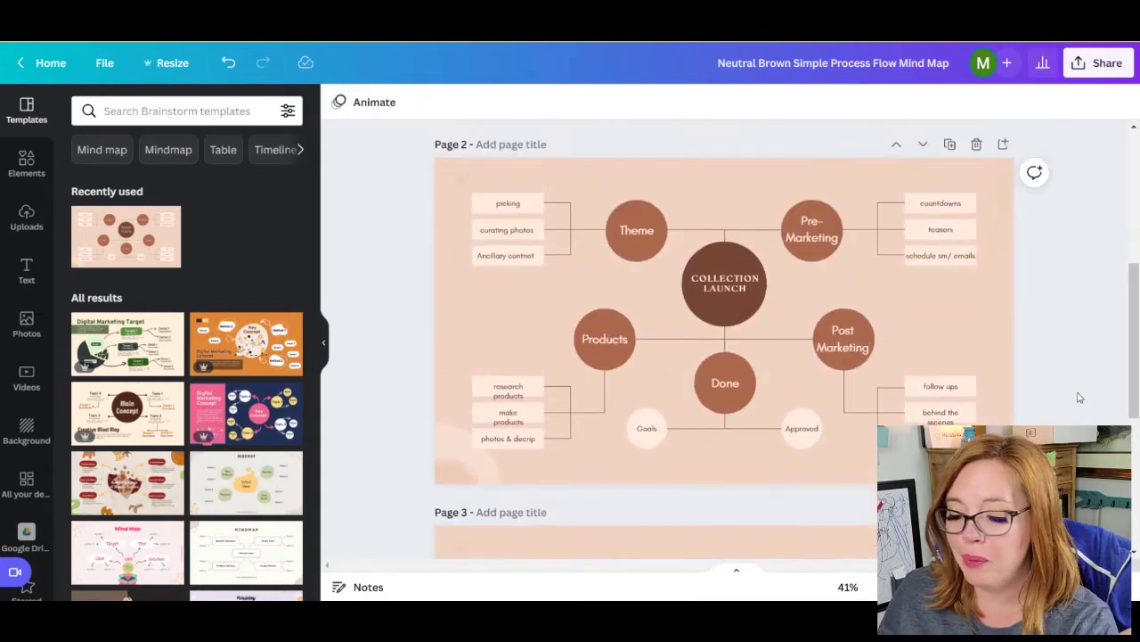
pyautogui.click(787, 377)
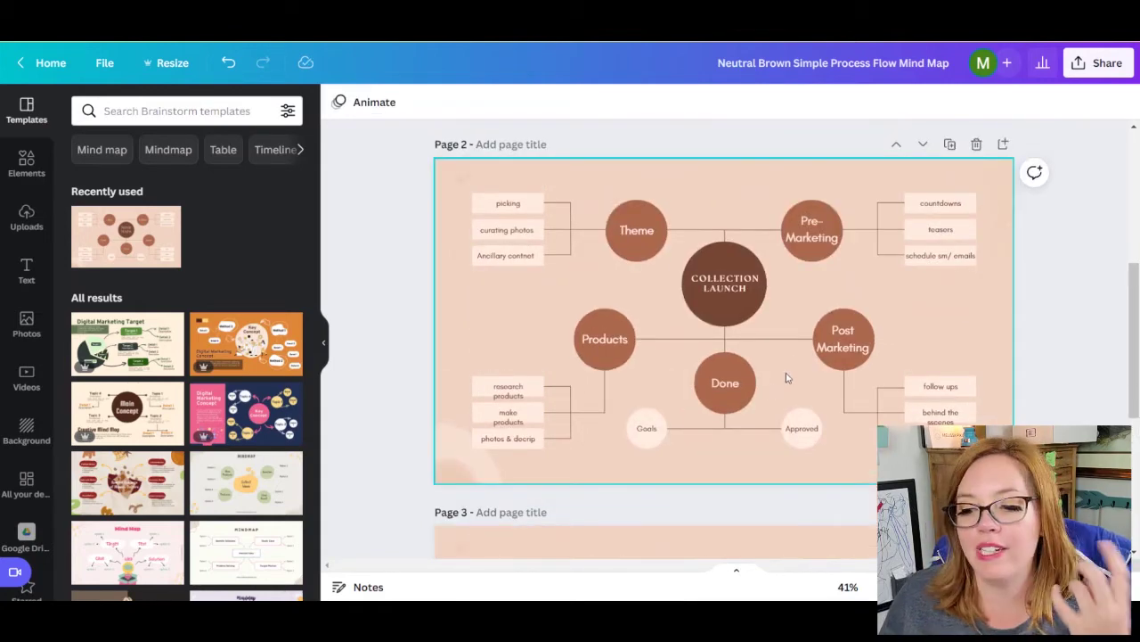
pyautogui.scroll(-5, 786, 377)
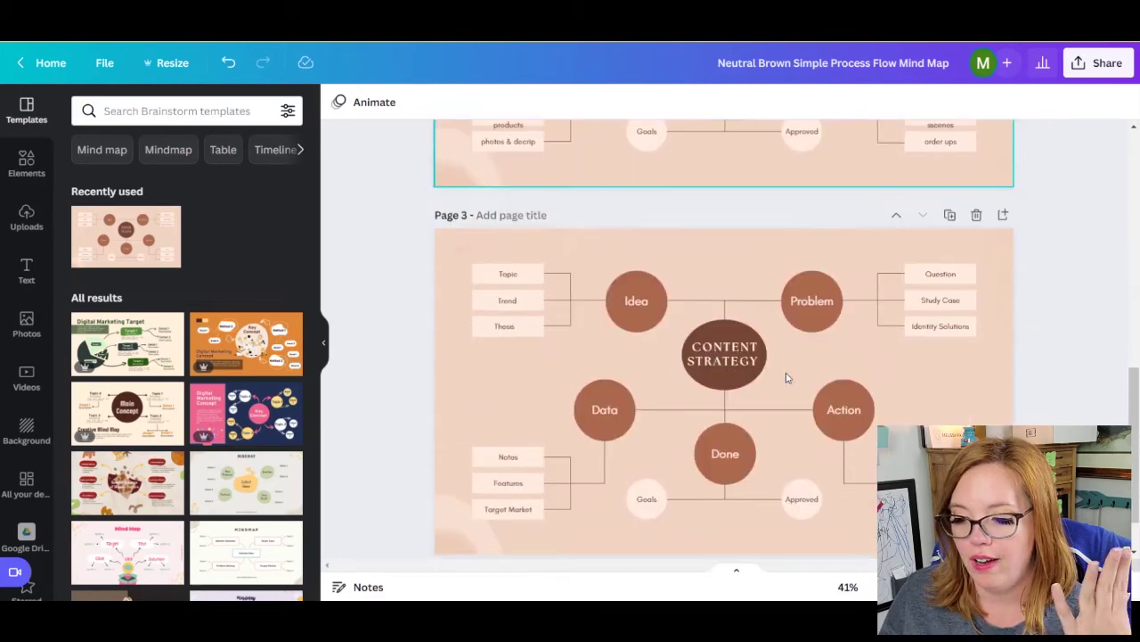
pyautogui.click(709, 365)
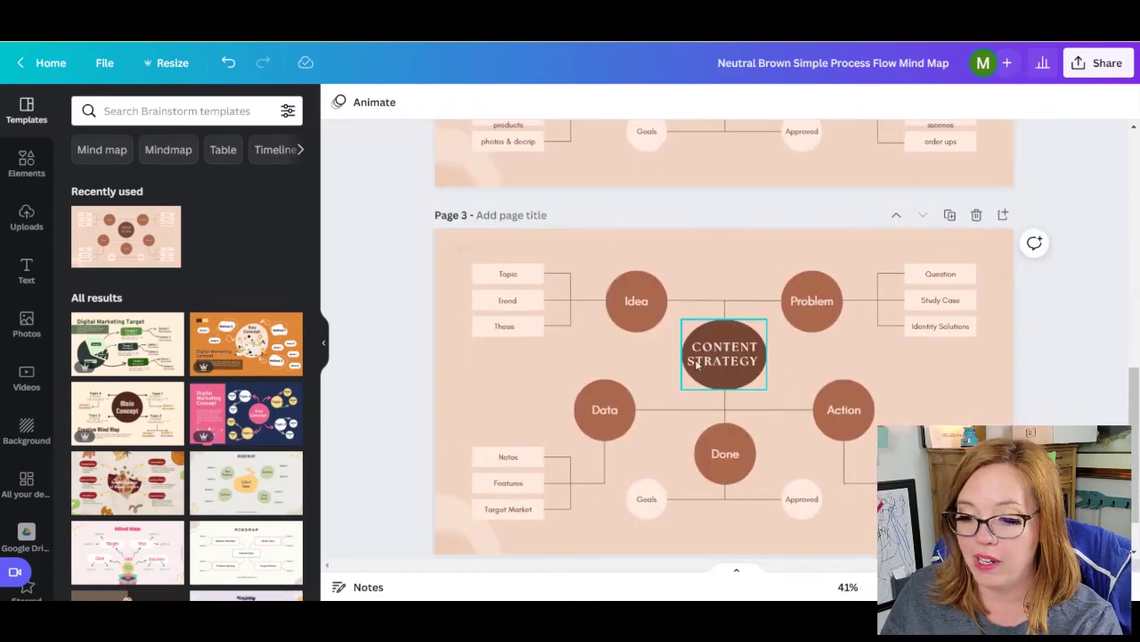
pyautogui.click(647, 453)
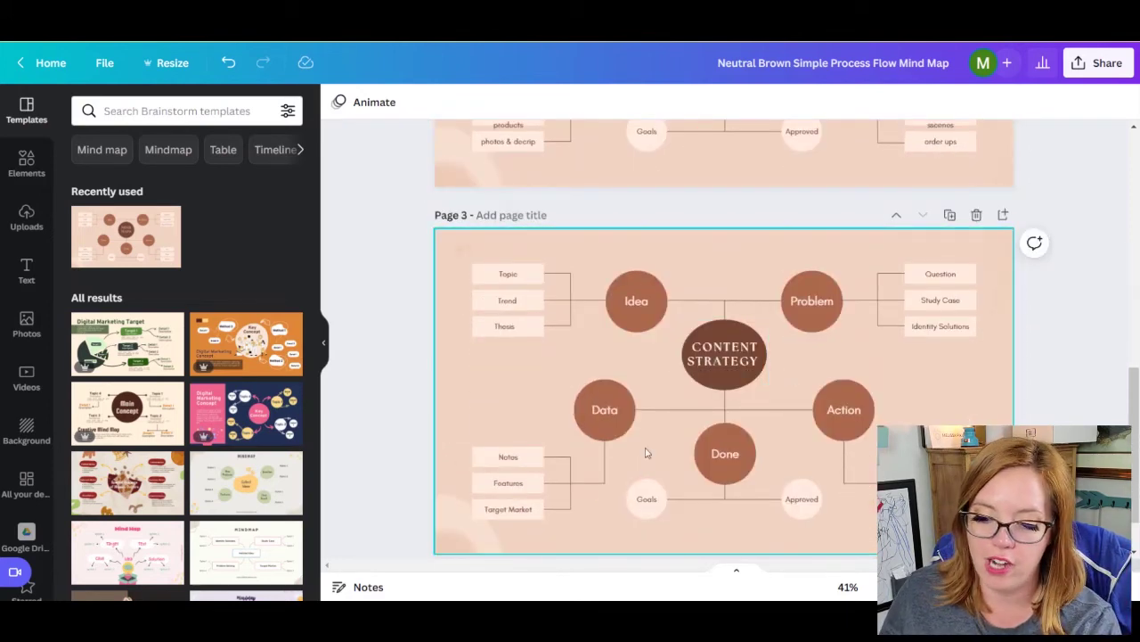
pyautogui.click(647, 312)
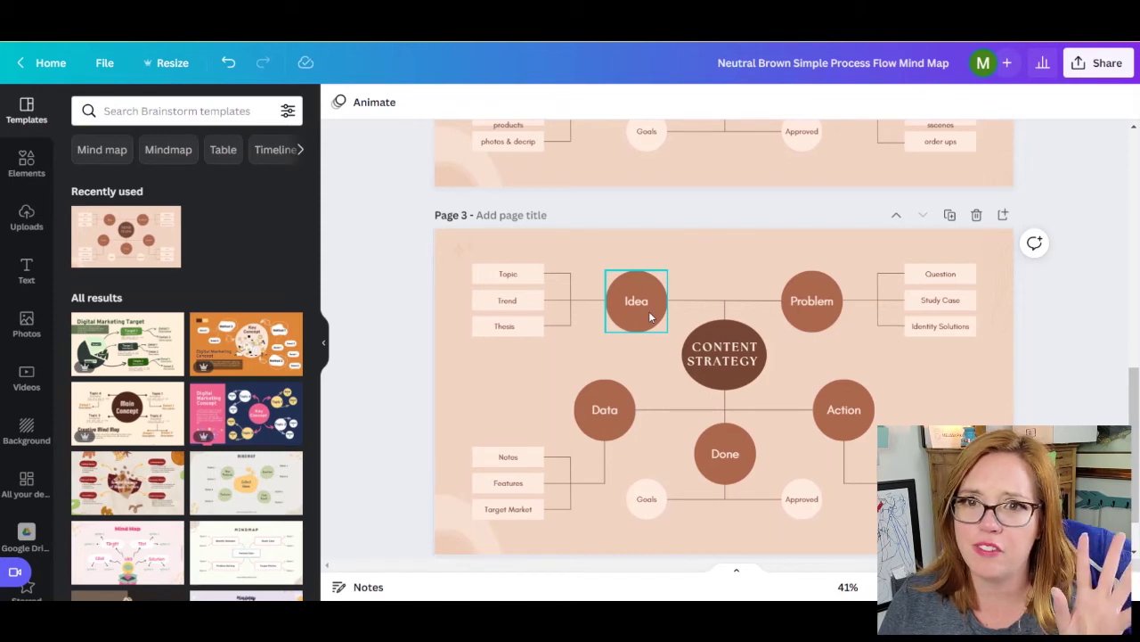
# Step: Rename the page 3 bubbles to jewelry, super hero stories, hiking, travel and marketing
pyautogui.doubleClick(633, 302)
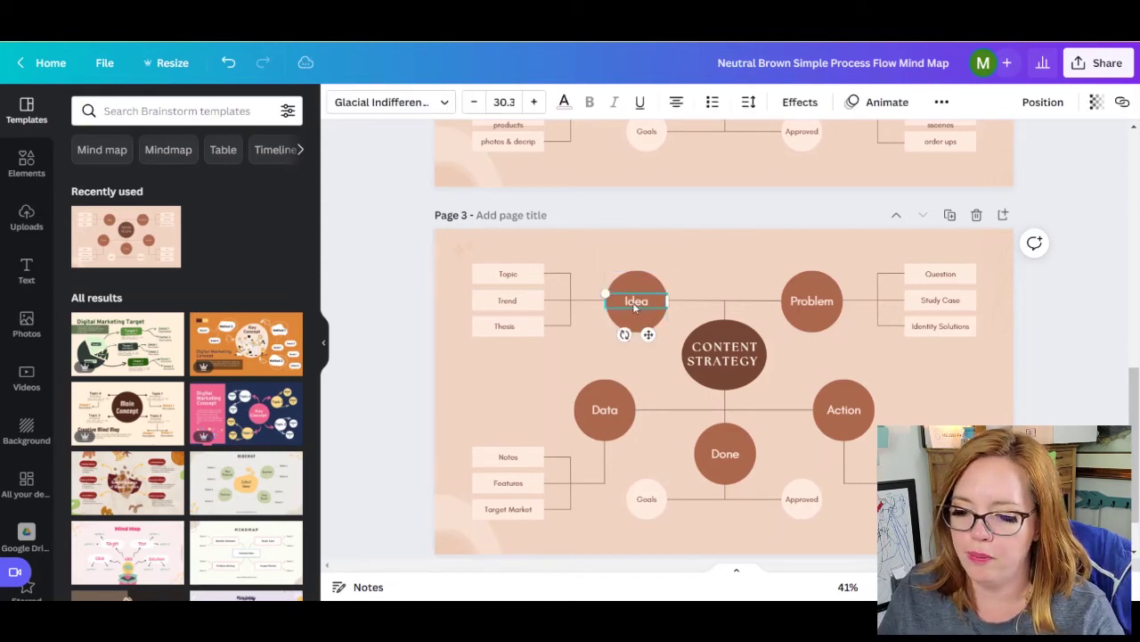
pyautogui.write('jewelry')
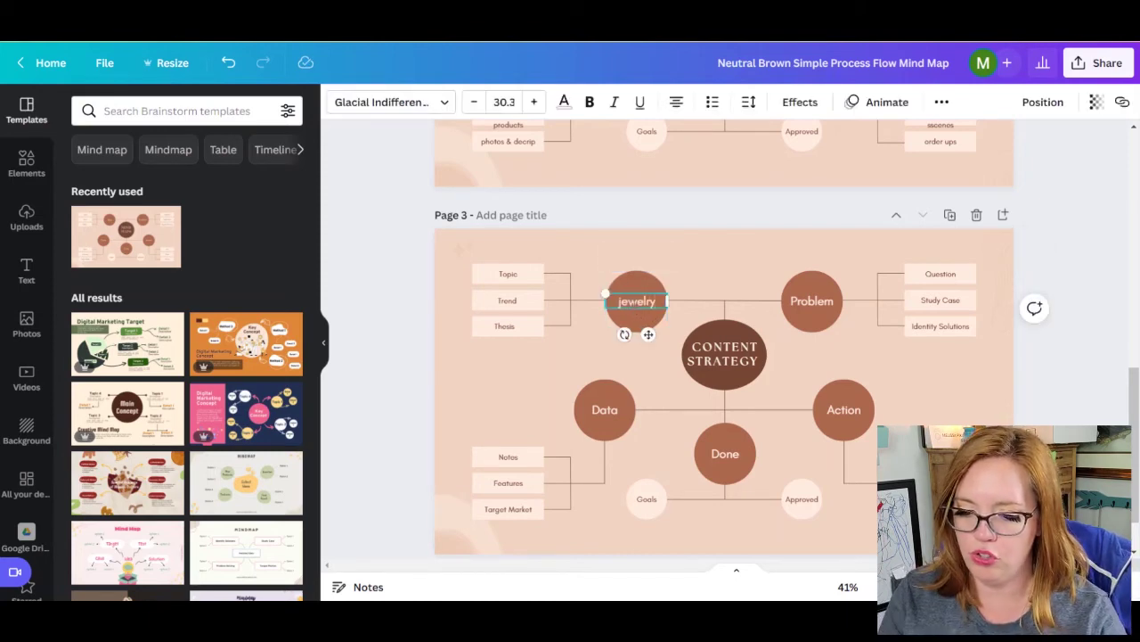
pyautogui.doubleClick(811, 300)
pyautogui.write('su')
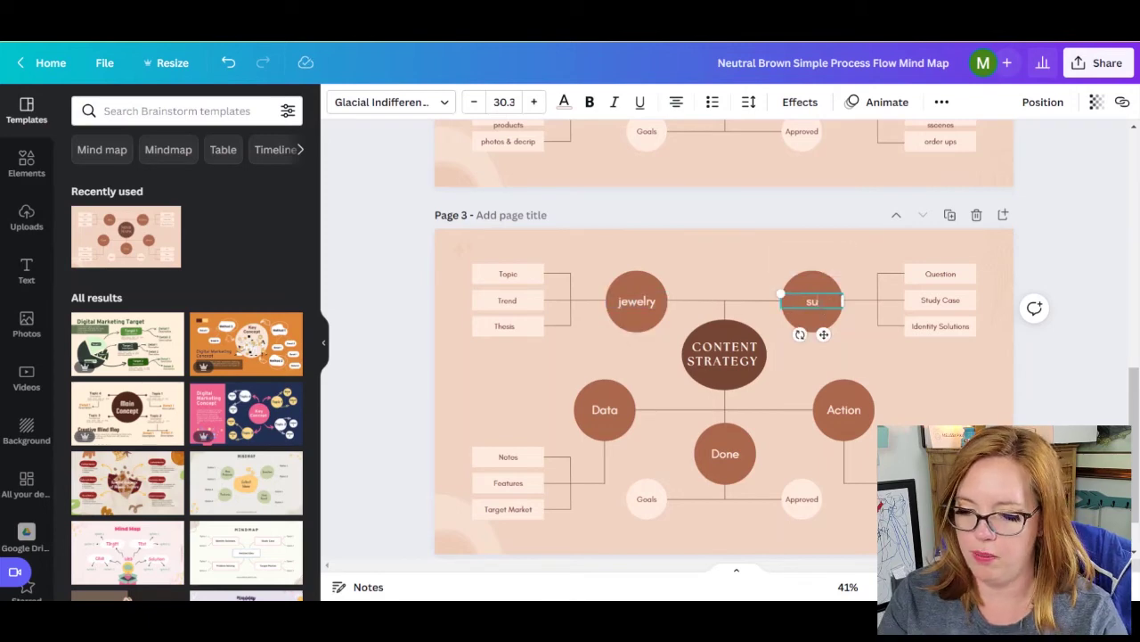
pyautogui.write('per hero')
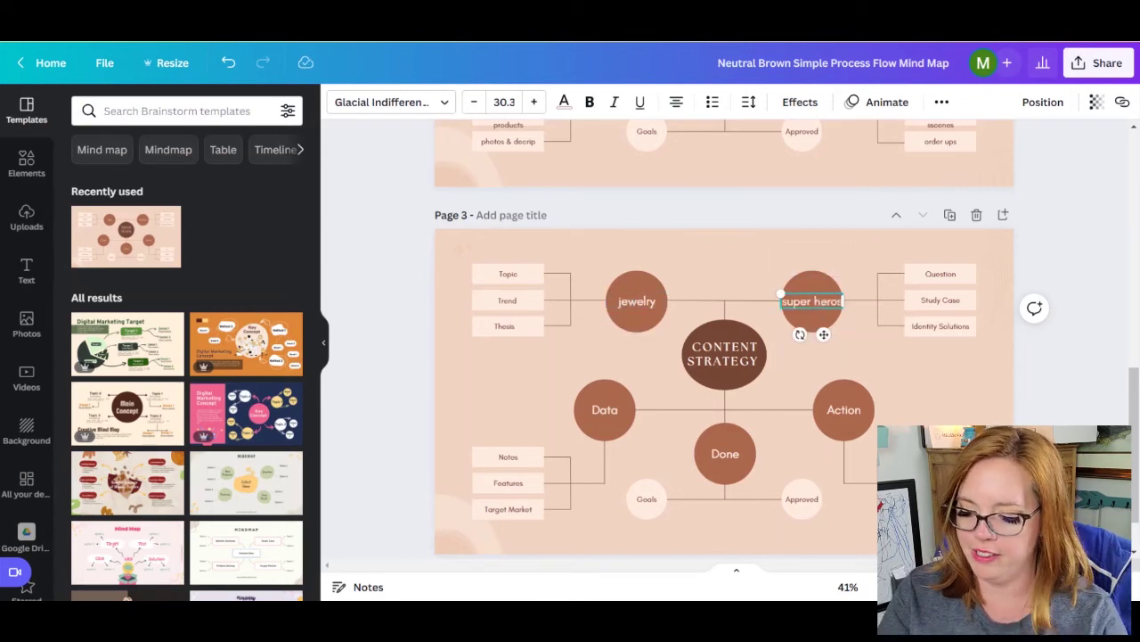
pyautogui.write(' stories')
pyautogui.doubleClick(595, 408)
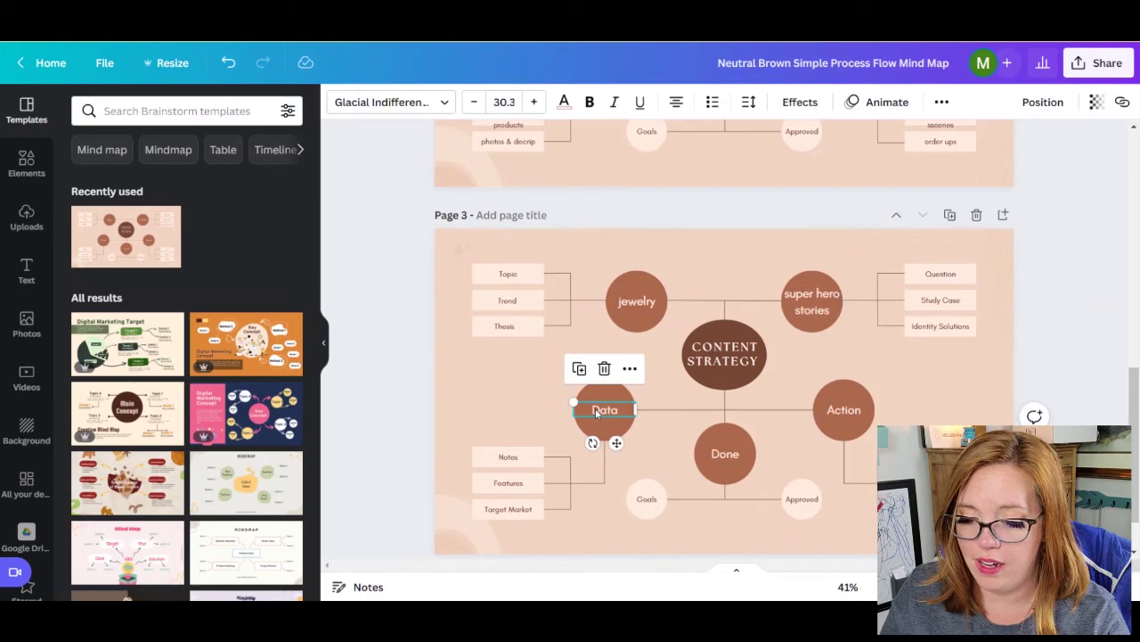
pyautogui.write('hiking')
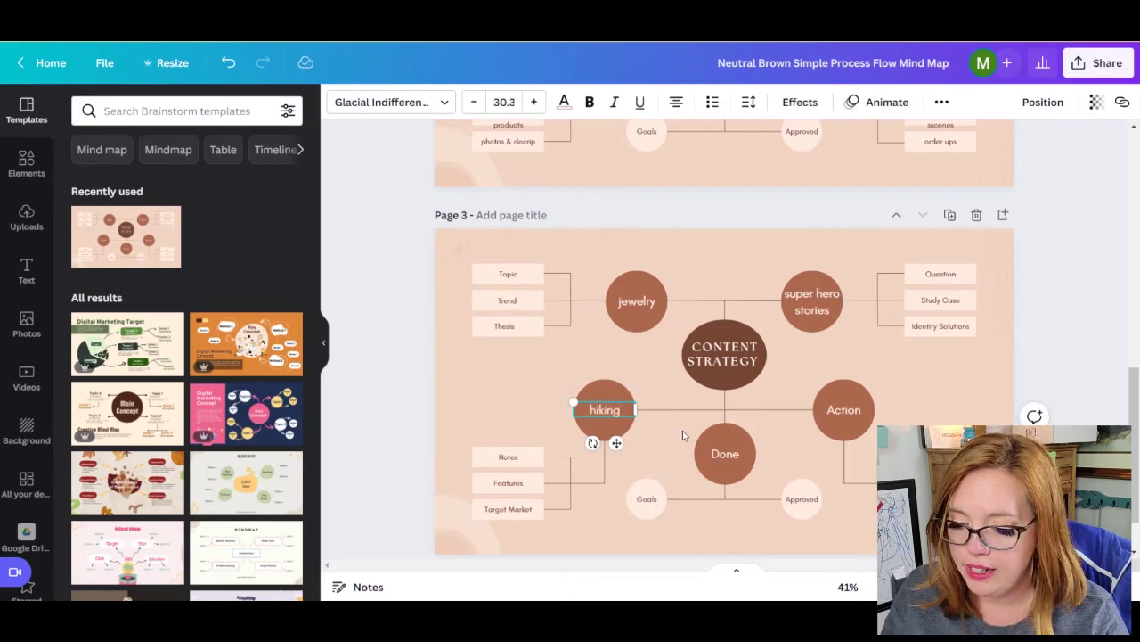
pyautogui.doubleClick(739, 456)
pyautogui.write('travel')
pyautogui.doubleClick(841, 412)
pyautogui.write('marketing')
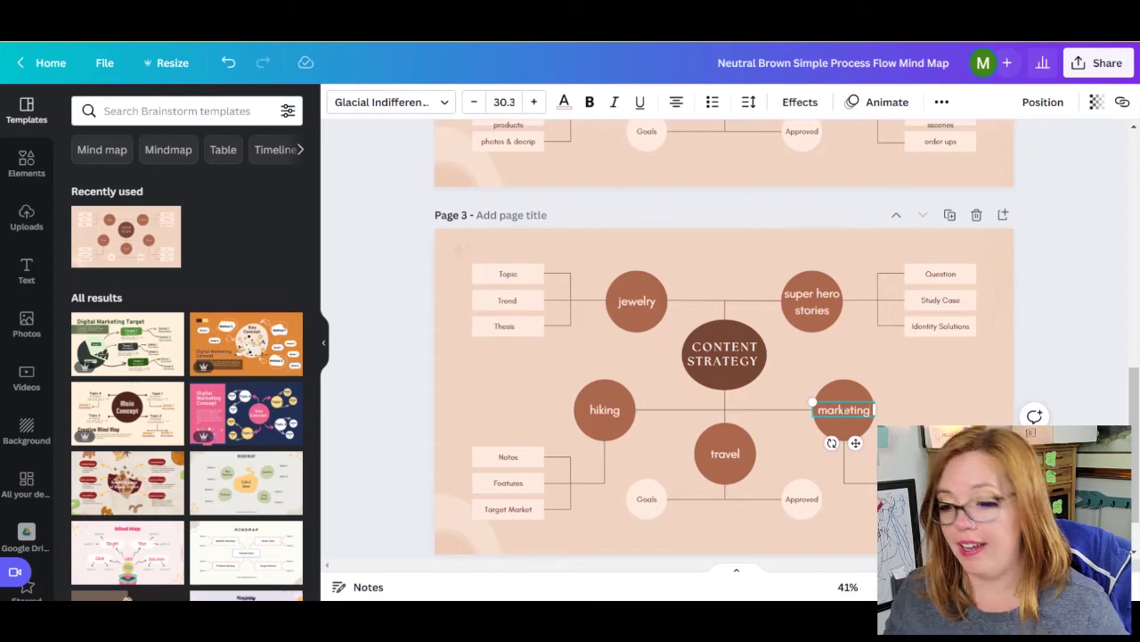
pyautogui.click(1036, 327)
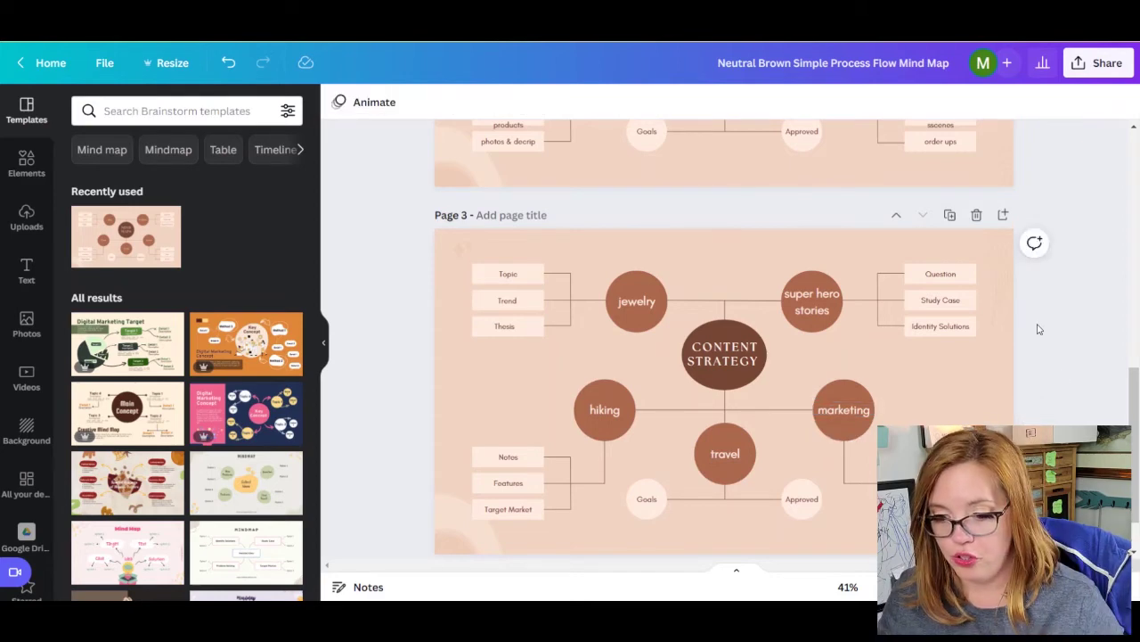
# Step: Relabel jewelry's upper-left sub-items as shooting, crystals and colors
pyautogui.doubleClick(515, 276)
pyautogui.write('shooting')
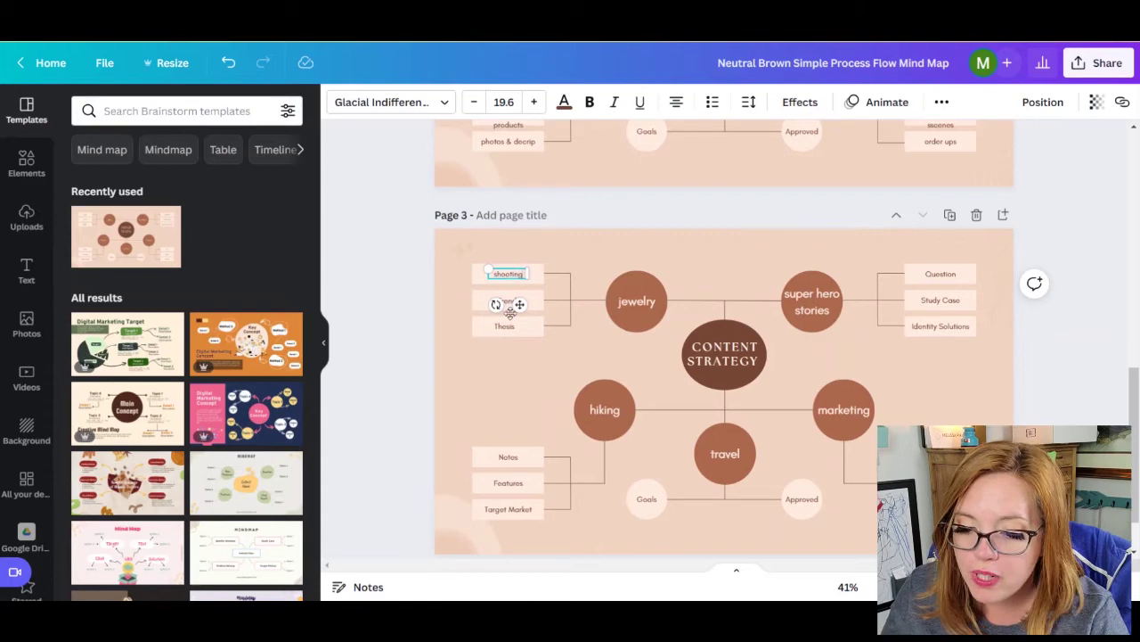
pyautogui.doubleClick(501, 300)
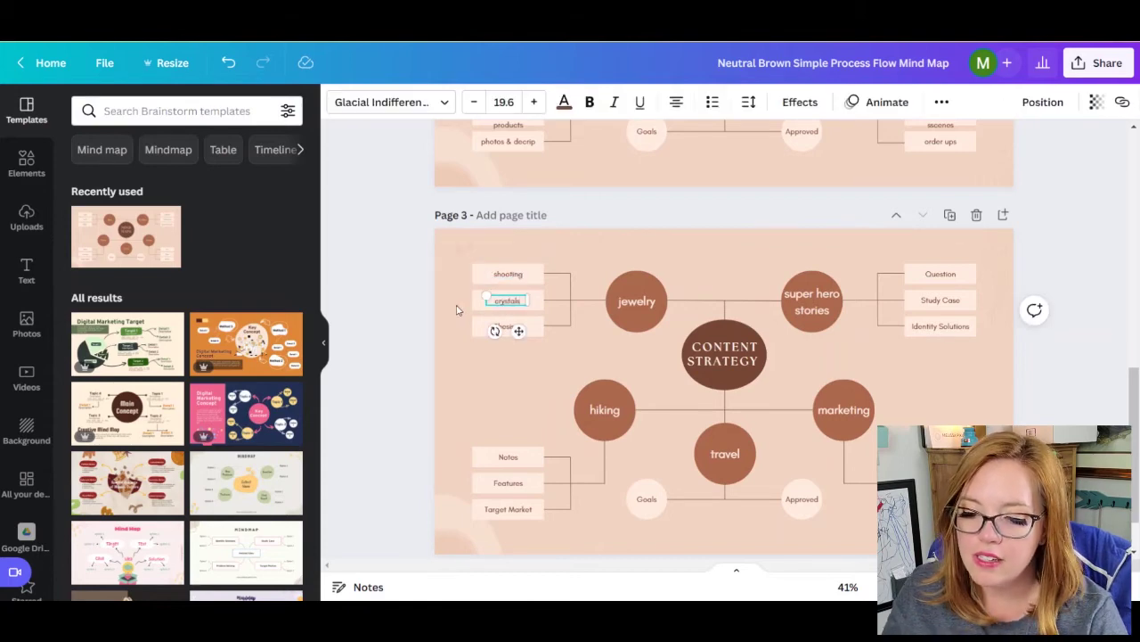
pyautogui.doubleClick(499, 326)
pyautogui.click(513, 414)
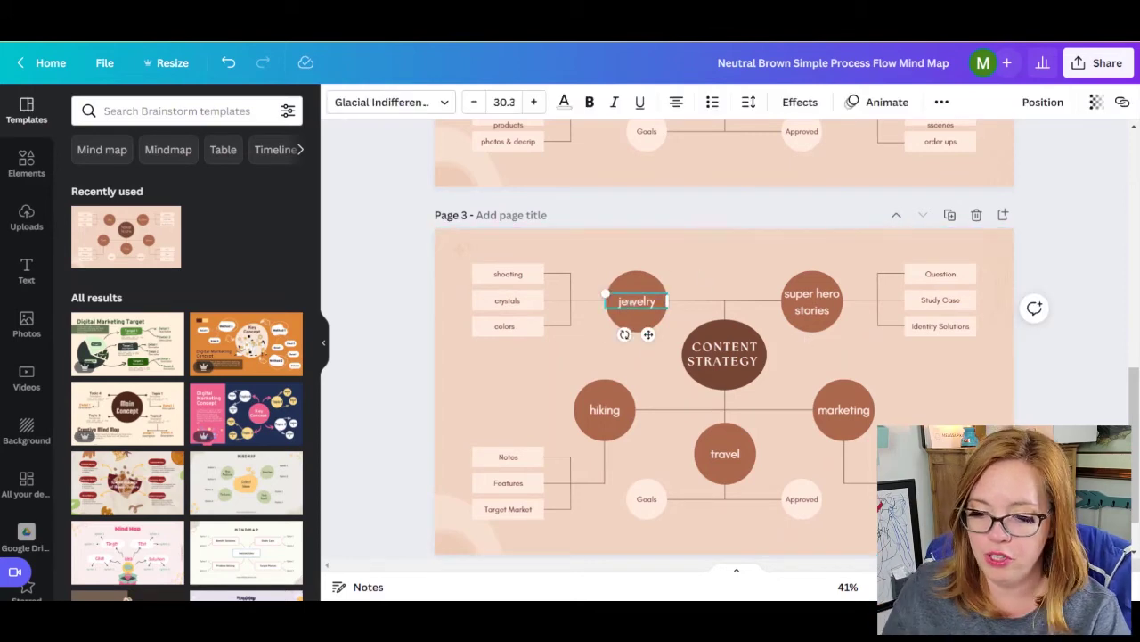
# Step: Change jewelry, hiking and travel to biz books, gift guides & holidays and tech & canva tips
pyautogui.hotkey('ctrl', 'a')
pyautogui.write('biz books')
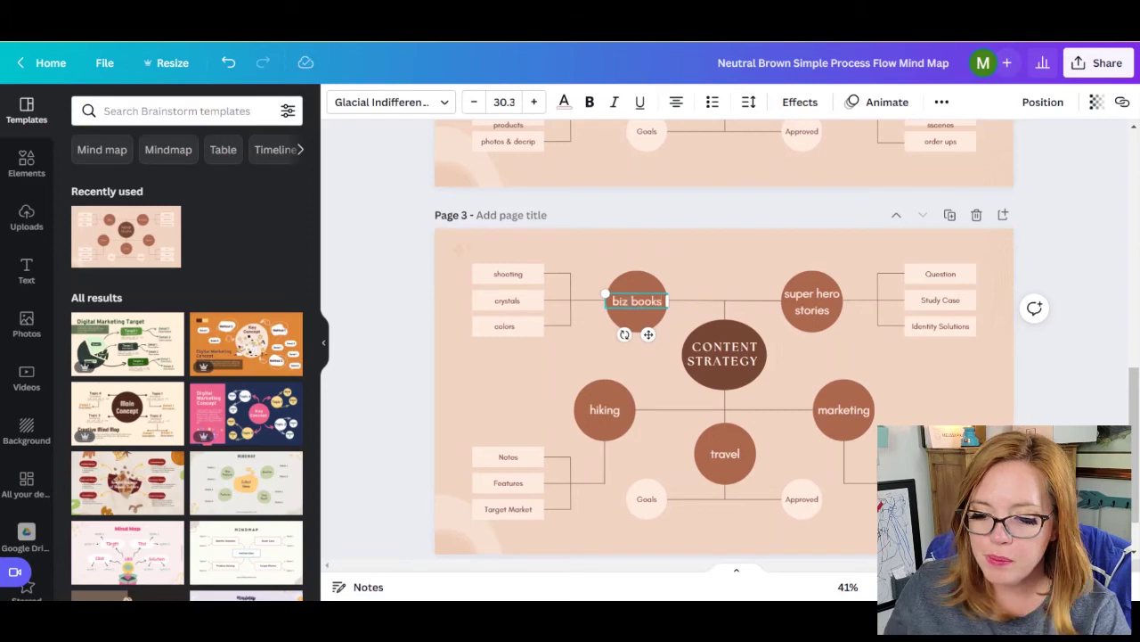
pyautogui.click(605, 409)
pyautogui.write('gift guides & ho')
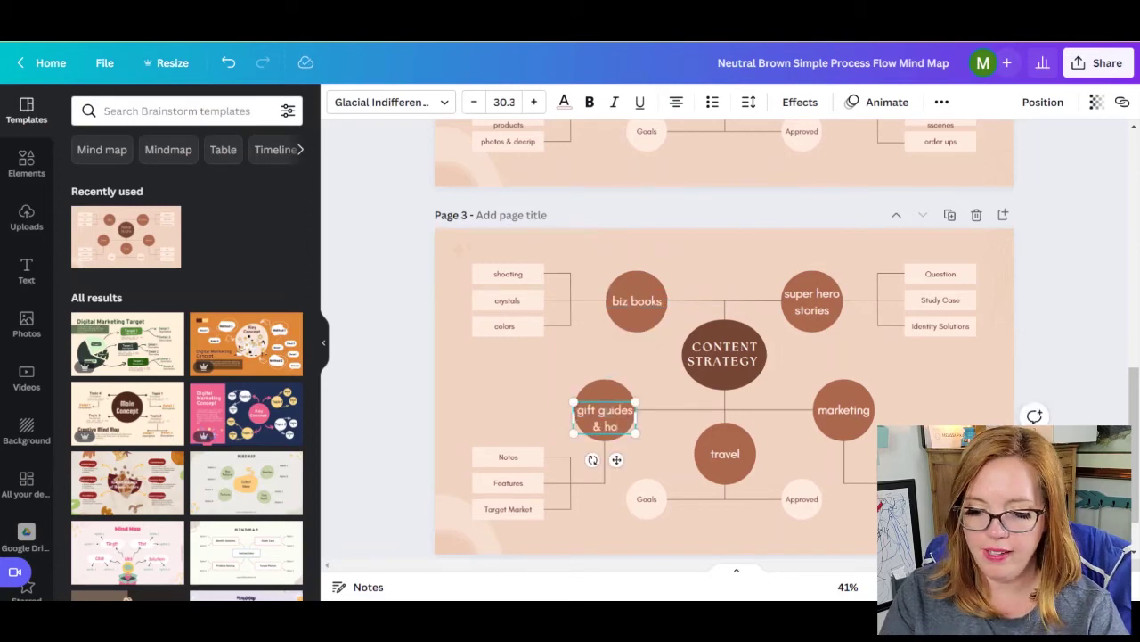
pyautogui.write('lidays')
pyautogui.click(725, 453)
pyautogui.write('tech Y canva tips')
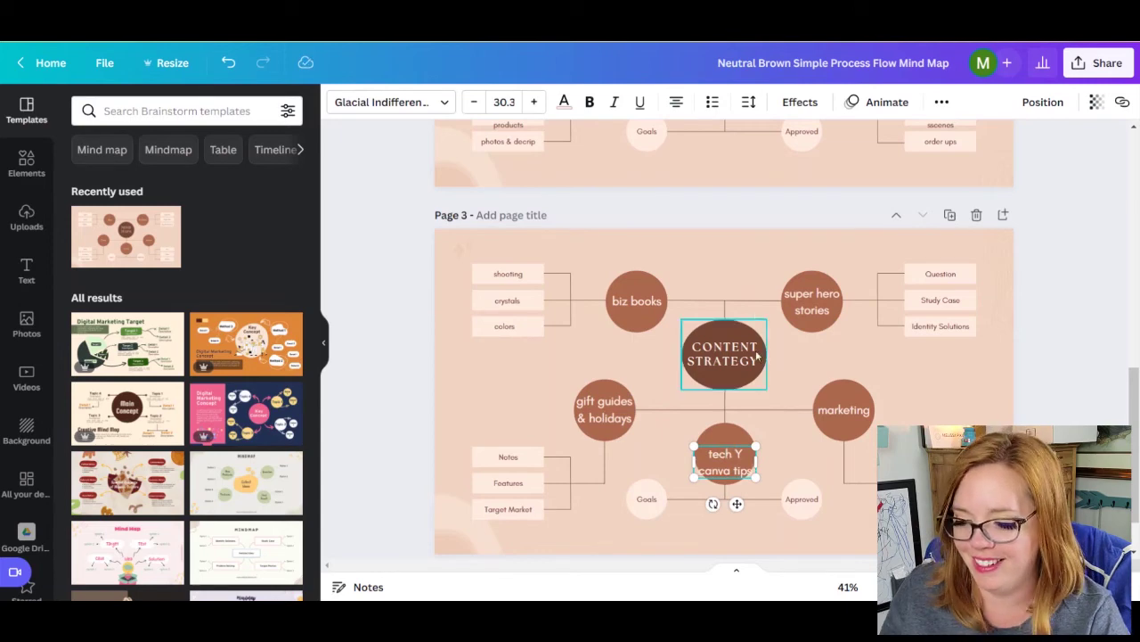
pyautogui.click(807, 331)
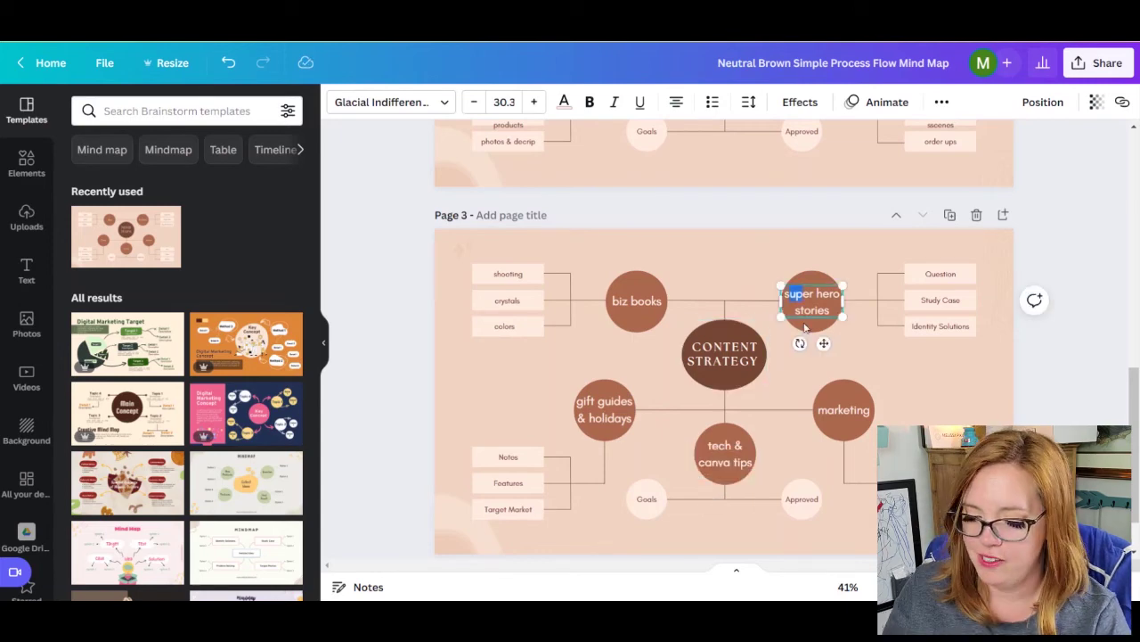
# Step: Replace the marketing bubble with 'Unboxing Fans', correcting the Fnas typo
pyautogui.click(846, 410)
pyautogui.click(851, 411)
pyautogui.hotkey('ctrl', 'a')
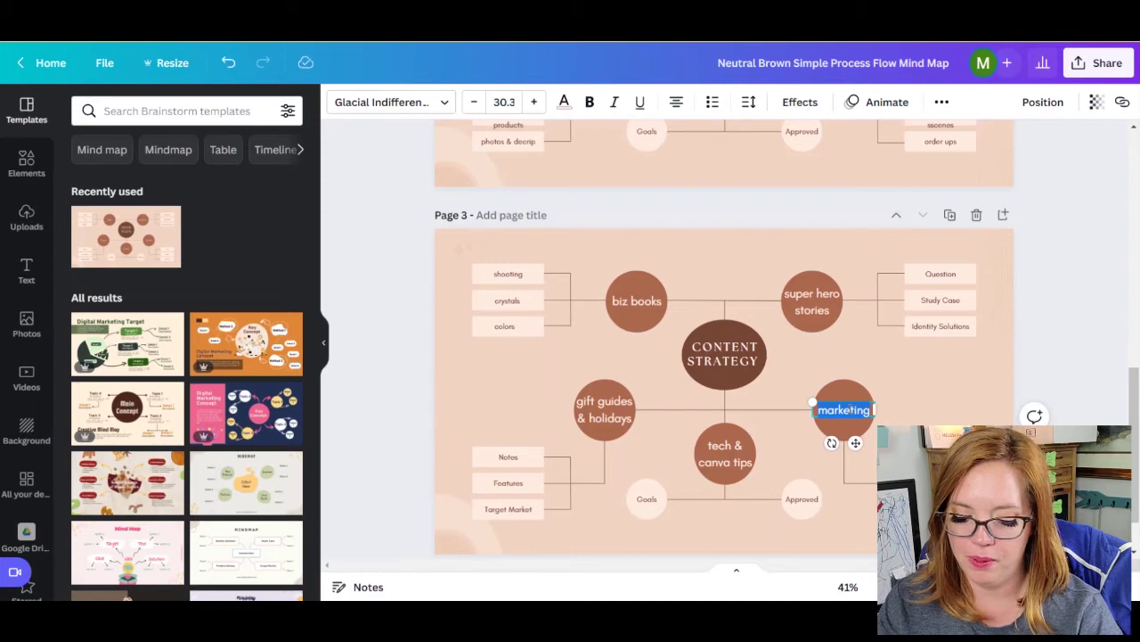
pyautogui.write('Unboxing Fnas')
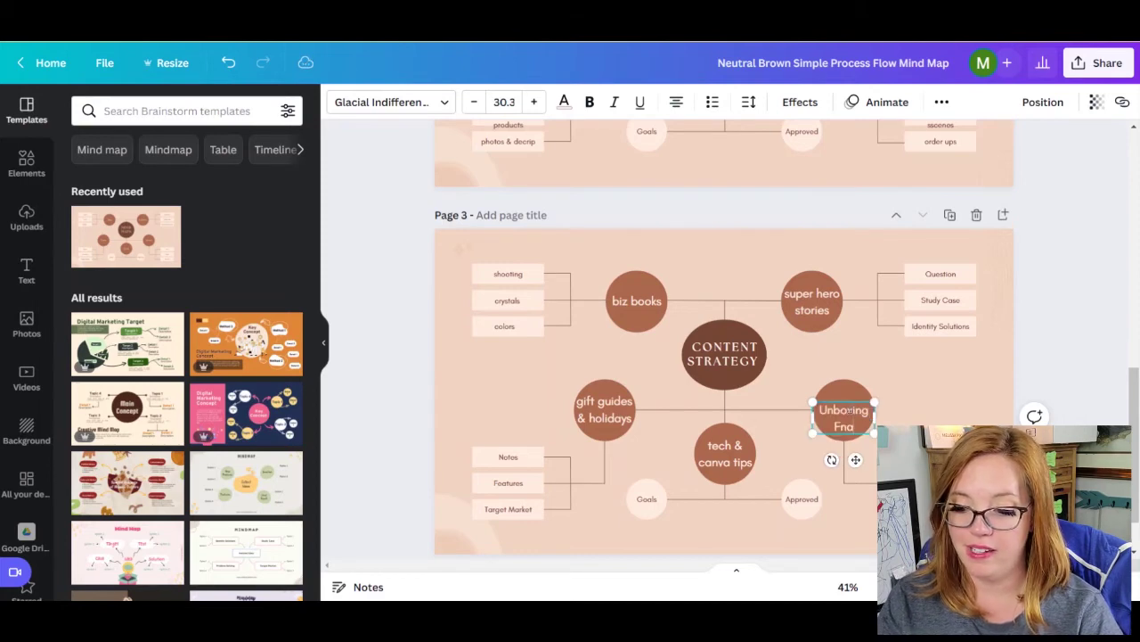
pyautogui.press('BackSpace')
pyautogui.press('BackSpace')
pyautogui.press('BackSpace')
pyautogui.write('ans')
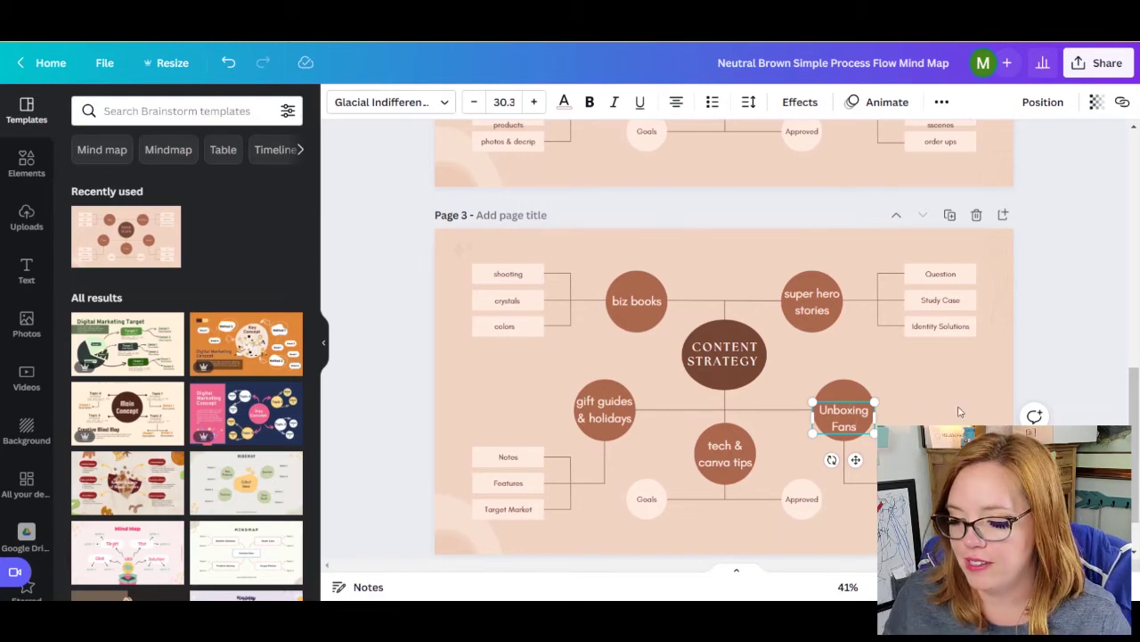
pyautogui.click(948, 390)
pyautogui.click(847, 406)
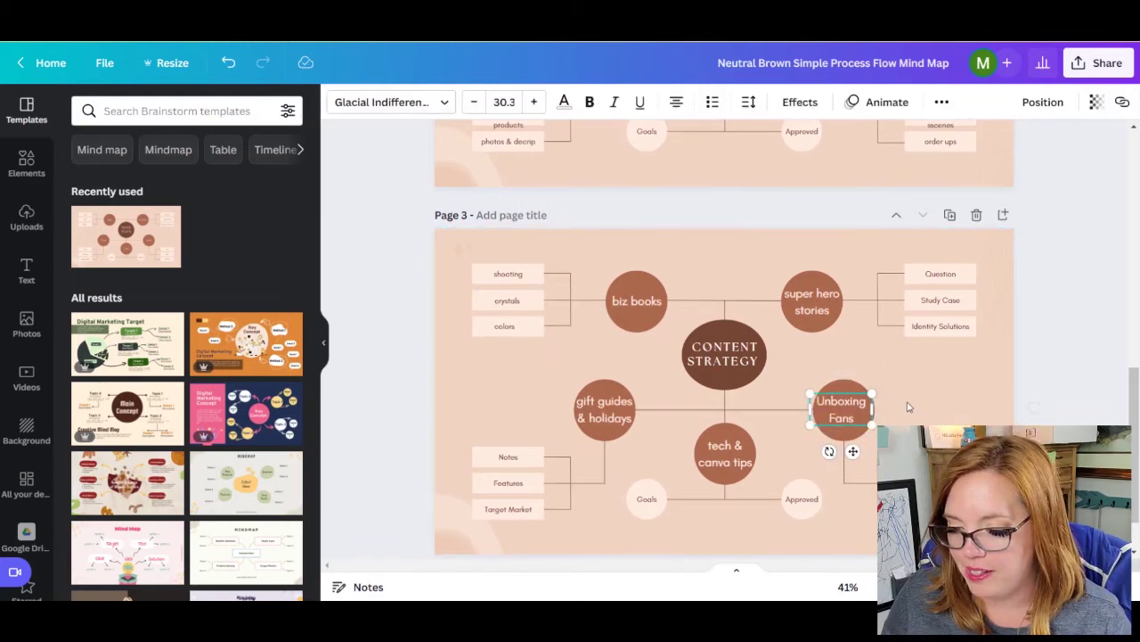
pyautogui.click(934, 390)
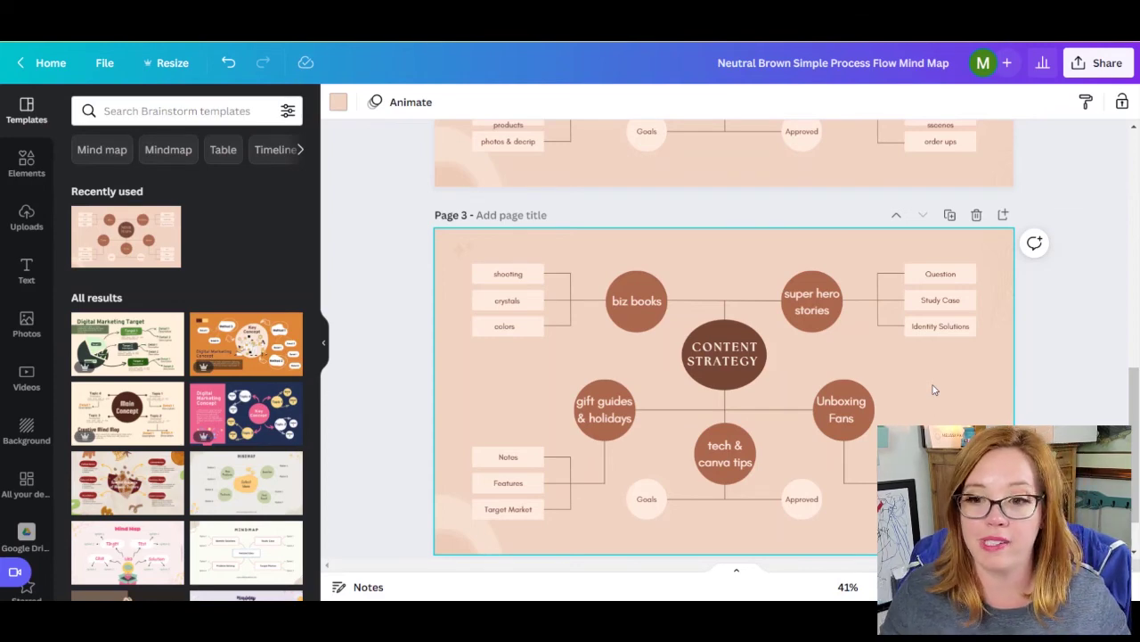
# Step: Scroll back up to page 1's EVENTS mind map
pyautogui.scroll(10, 933, 390)
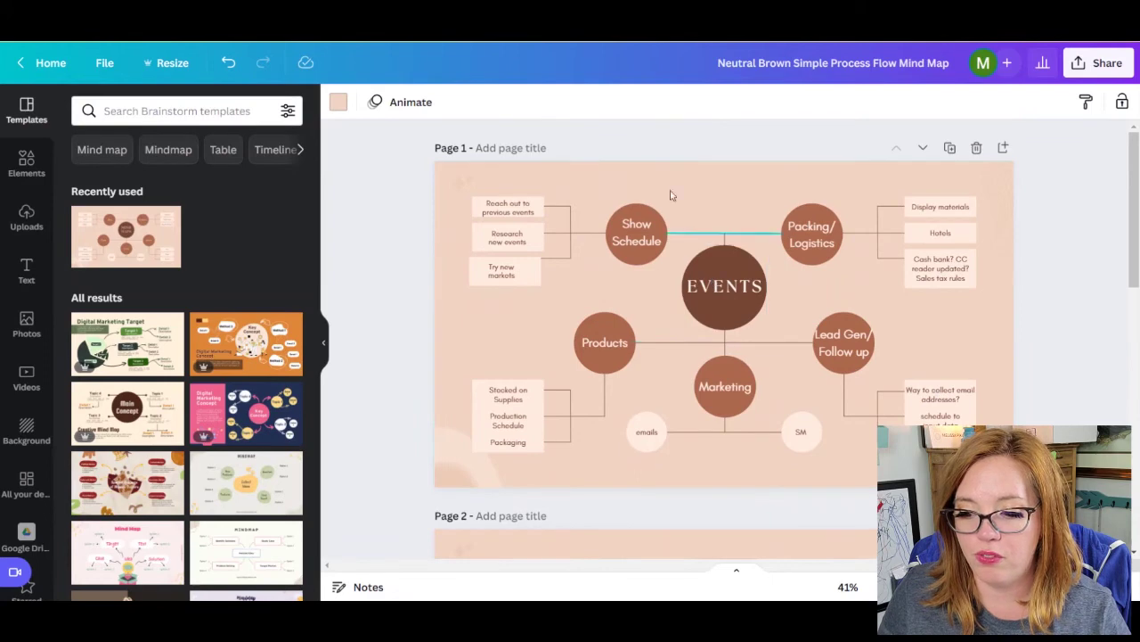